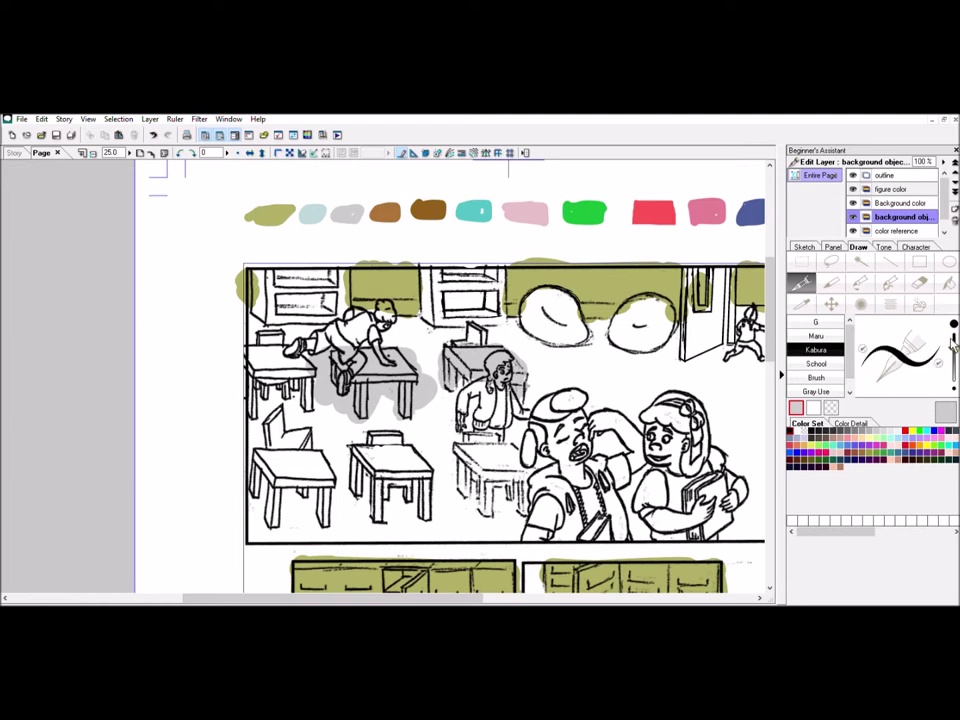
Step: Paint the remaining classroom desks and chairs gray on the background objects layer with a thinner brush
{"action": "key", "text": "bracketleft"}
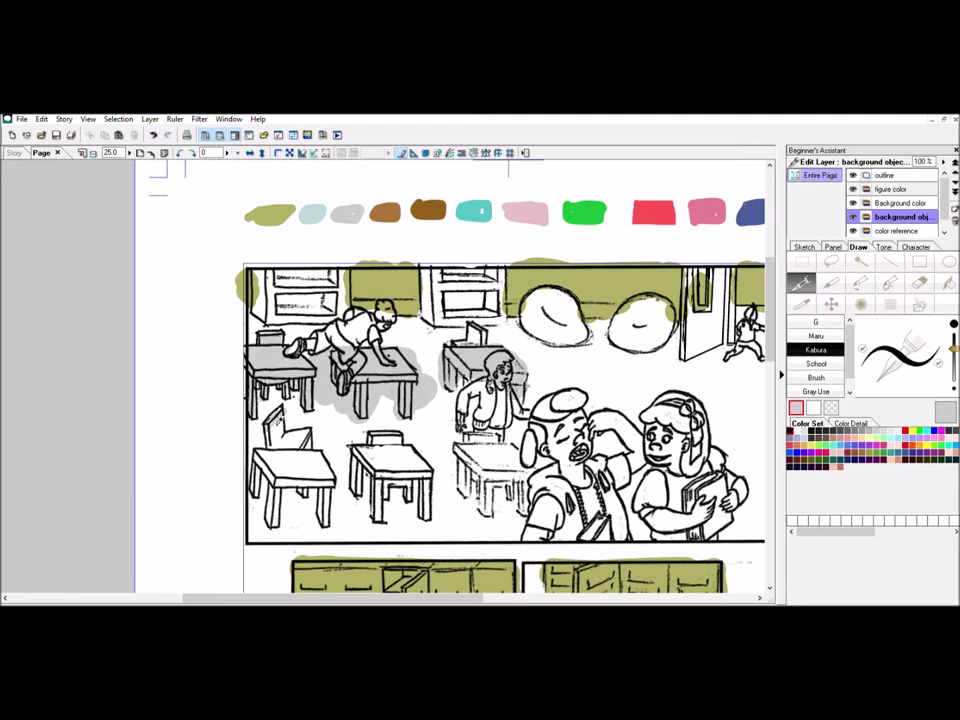
{"action": "left_click_drag", "start_coordinate": [270, 428], "coordinate": [320, 422]}
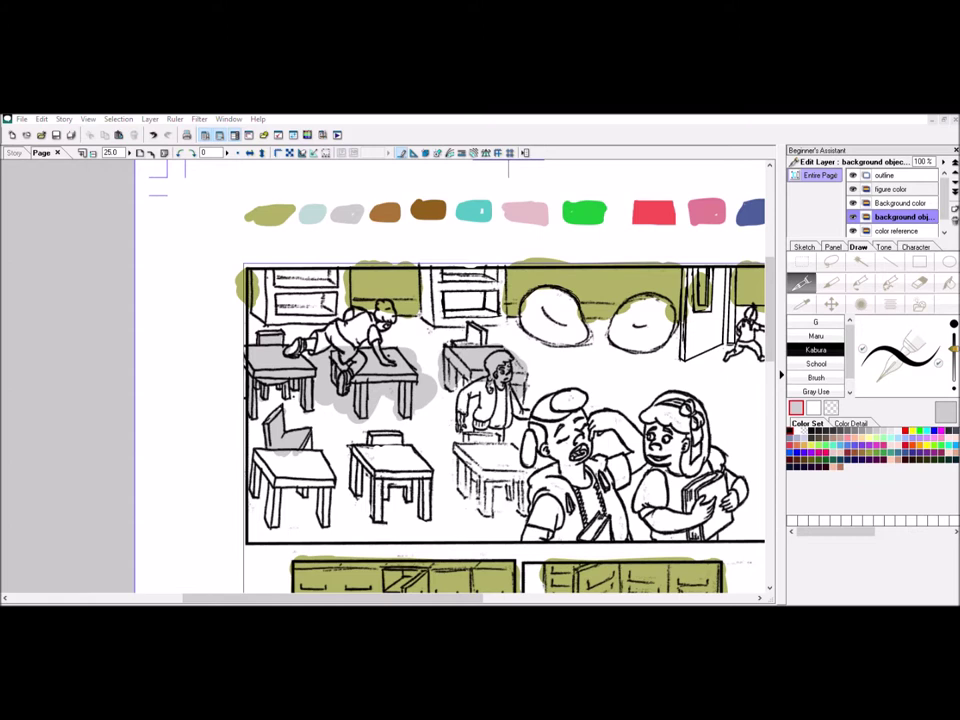
{"action": "mouse_move", "coordinate": [460, 448]}
{"action": "left_mouse_down"}
{"action": "mouse_move", "coordinate": [520, 462]}
{"action": "mouse_move", "coordinate": [490, 470]}
{"action": "left_mouse_up"}
{"action": "left_click_drag", "start_coordinate": [398, 356], "coordinate": [366, 384]}
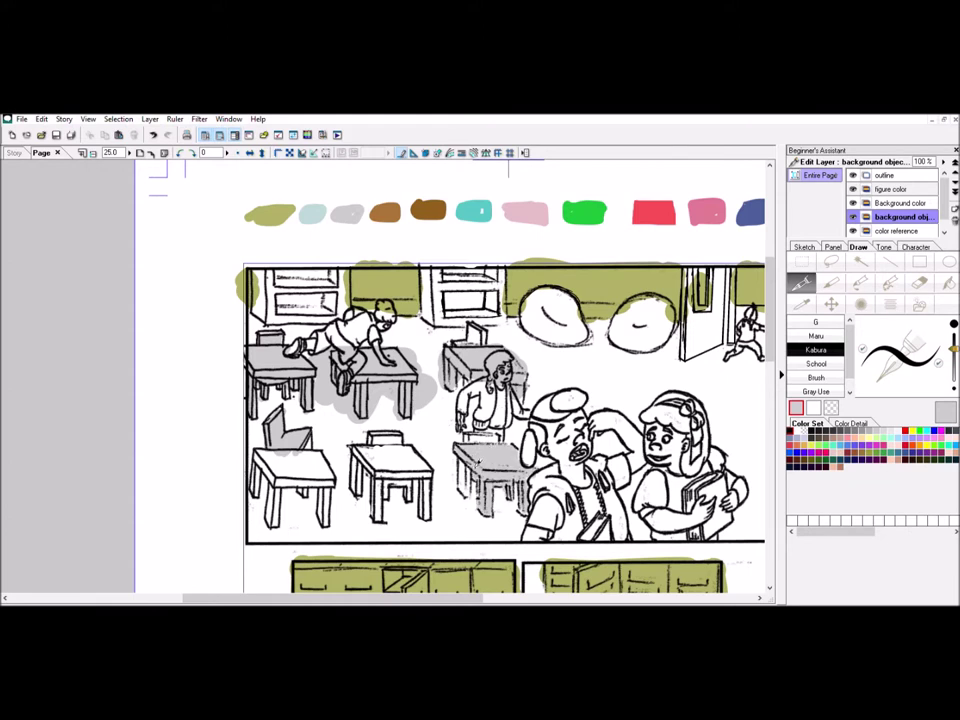
{"action": "left_click_drag", "start_coordinate": [385, 445], "coordinate": [422, 465]}
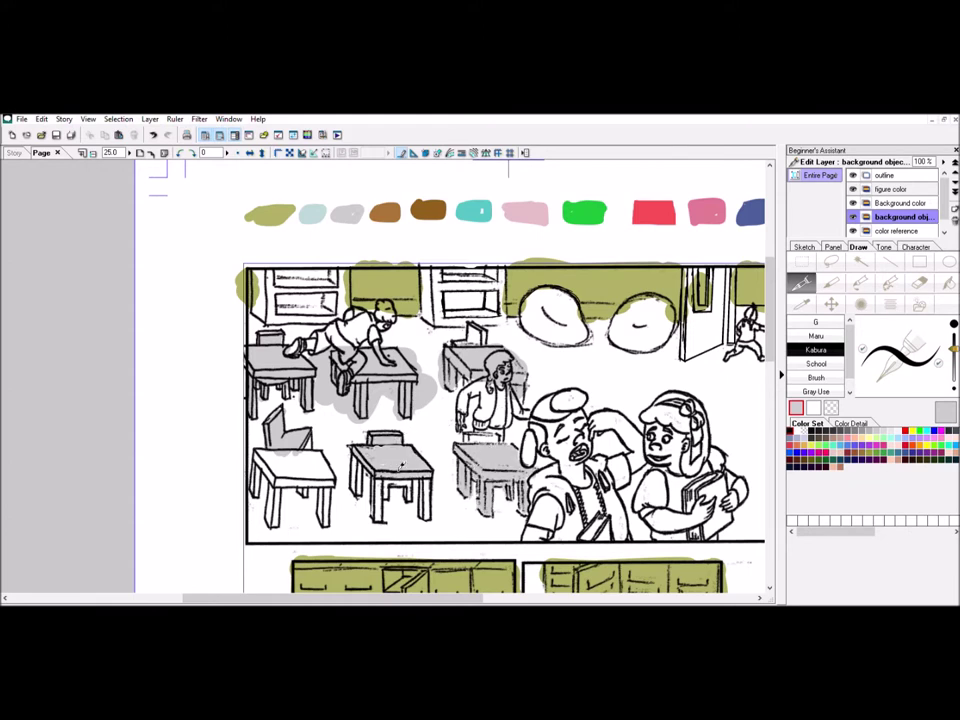
{"action": "mouse_move", "coordinate": [270, 415]}
{"action": "left_mouse_down"}
{"action": "mouse_move", "coordinate": [300, 432]}
{"action": "mouse_move", "coordinate": [275, 450]}
{"action": "mouse_move", "coordinate": [300, 458]}
{"action": "mouse_move", "coordinate": [275, 468]}
{"action": "mouse_move", "coordinate": [322, 470]}
{"action": "left_mouse_up"}
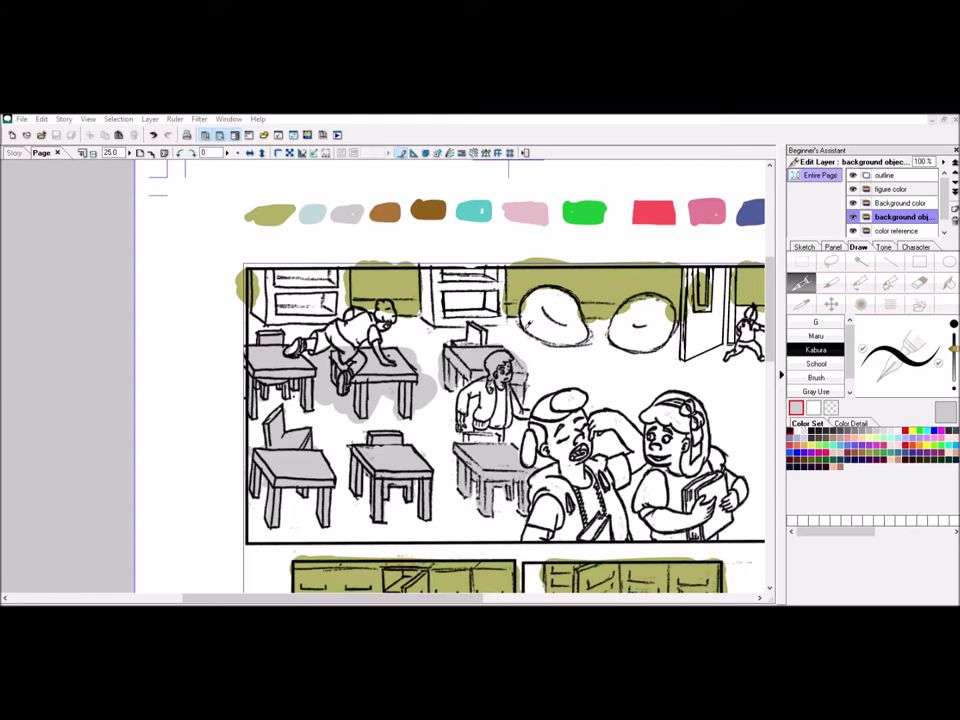
Step: Paint the tables and benches in the cafeteria panel olive on the Background color layer
{"action": "scroll", "coordinate": [528, 323], "scroll_direction": "down", "scroll_amount": 5}
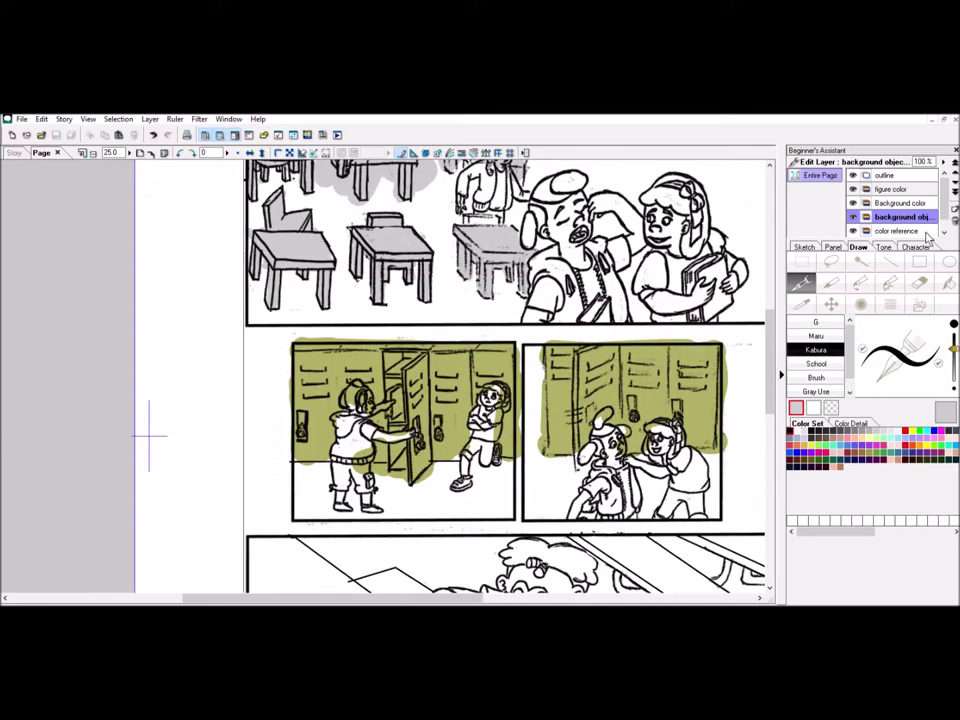
{"action": "left_click", "coordinate": [900, 203]}
{"action": "scroll", "coordinate": [500, 400], "scroll_direction": "down", "scroll_amount": 6}
{"action": "left_click_drag", "start_coordinate": [290, 280], "coordinate": [650, 540]}
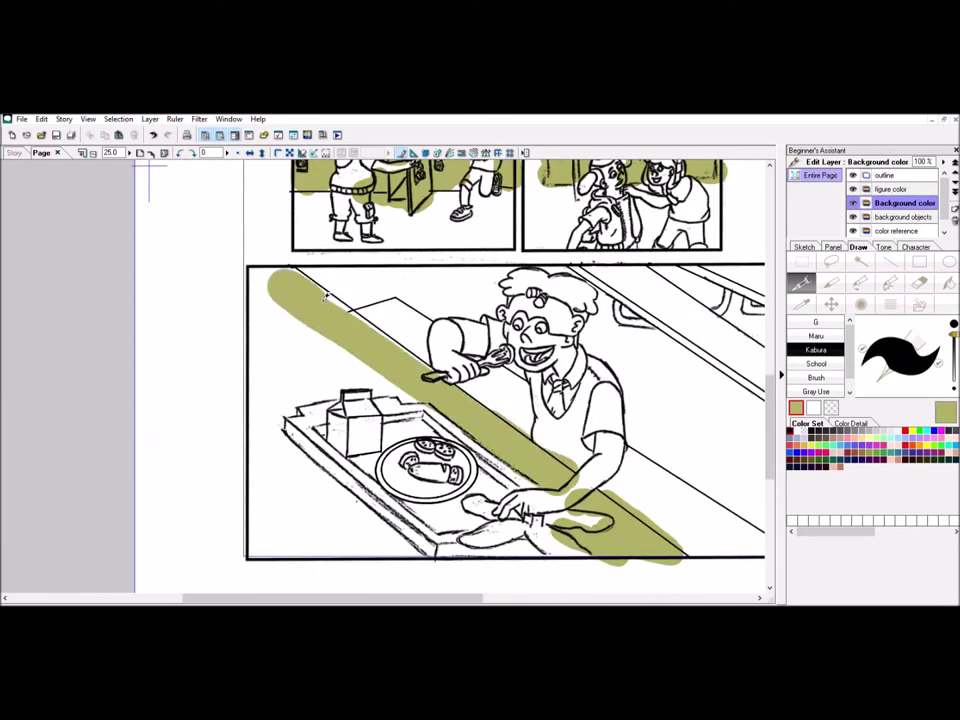
{"action": "left_click_drag", "start_coordinate": [255, 275], "coordinate": [300, 330]}
{"action": "mouse_move", "coordinate": [250, 300]}
{"action": "left_mouse_down"}
{"action": "mouse_move", "coordinate": [283, 406]}
{"action": "mouse_move", "coordinate": [289, 482]}
{"action": "mouse_move", "coordinate": [300, 280]}
{"action": "mouse_move", "coordinate": [400, 310]}
{"action": "mouse_move", "coordinate": [560, 420]}
{"action": "left_mouse_up"}
{"action": "scroll", "coordinate": [450, 400], "scroll_direction": "right", "scroll_amount": 3}
{"action": "left_click_drag", "start_coordinate": [440, 268], "coordinate": [600, 290]}
Step: Paint the two classroom shelf units gray on the background objects layer
{"action": "scroll", "coordinate": [450, 400], "scroll_direction": "up", "scroll_amount": 10}
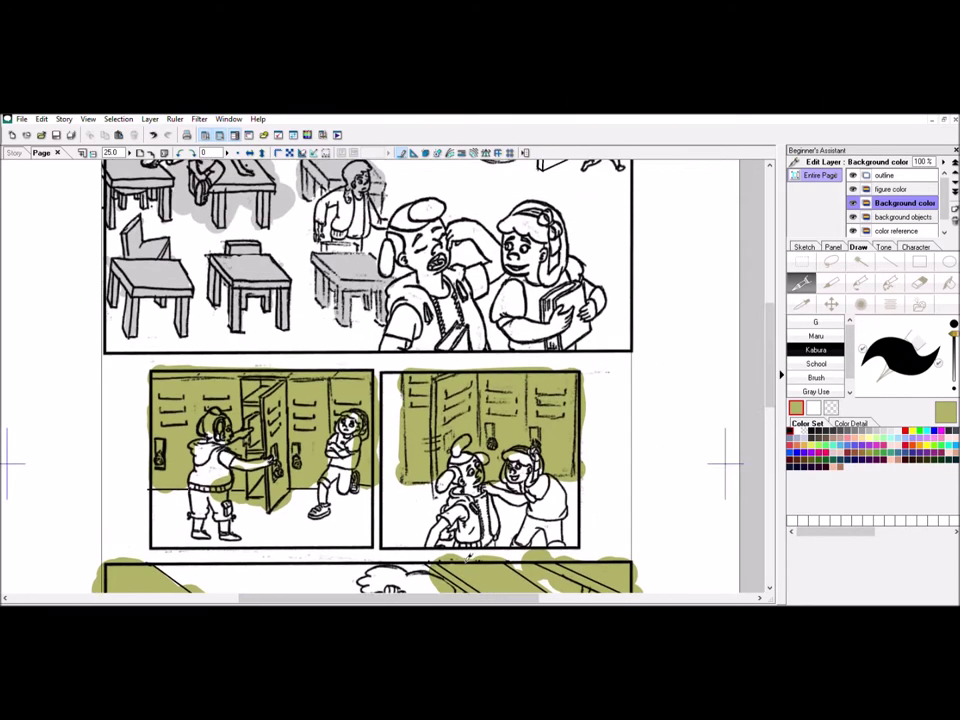
{"action": "scroll", "coordinate": [450, 400], "scroll_direction": "left", "scroll_amount": 3}
{"action": "key", "text": "alt+bracketleft"}
{"action": "key", "text": "c"}
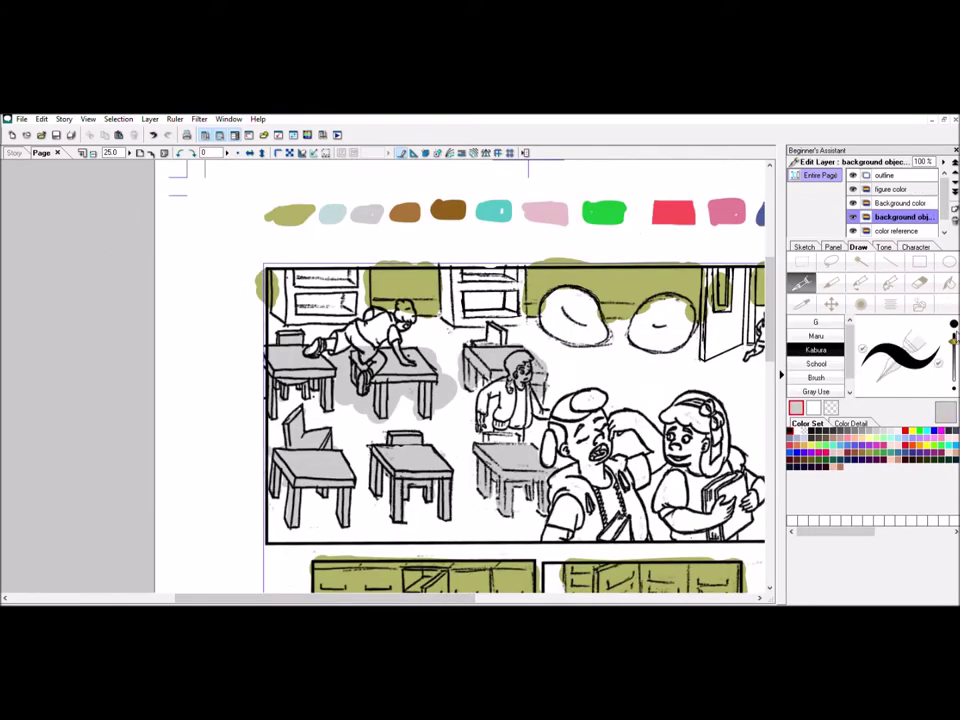
{"action": "left_click_drag", "start_coordinate": [470, 285], "coordinate": [533, 305]}
{"action": "left_click_drag", "start_coordinate": [290, 310], "coordinate": [316, 272]}
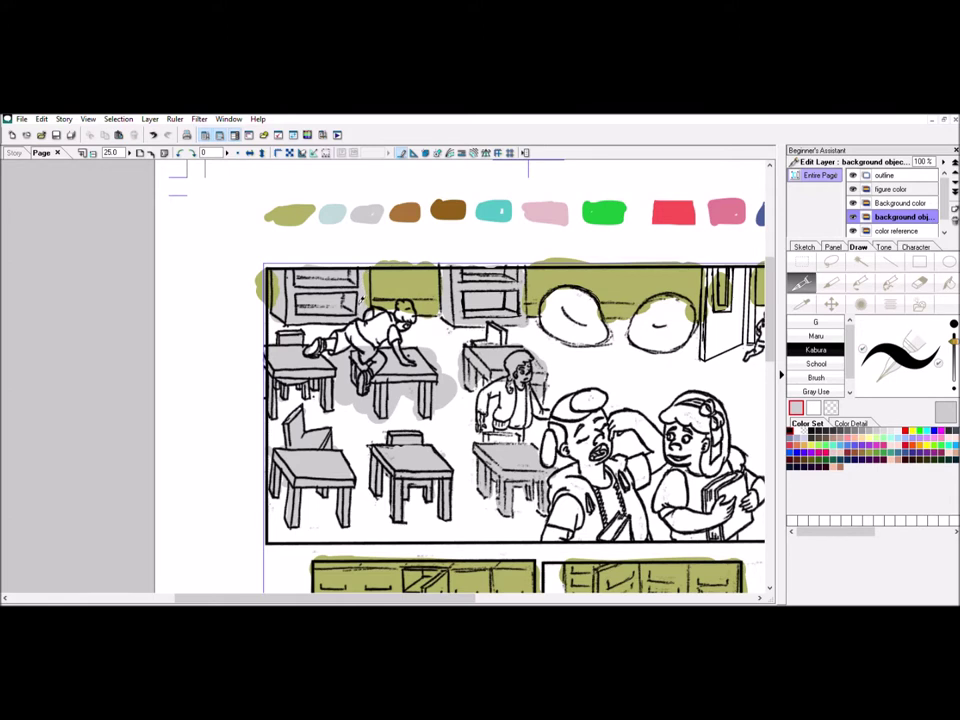
Step: Move the background objects layer above the Background color layer and color the two beanbags gray
{"action": "left_click_drag", "start_coordinate": [900, 216], "coordinate": [900, 202]}
{"action": "left_click", "coordinate": [573, 318]}
{"action": "left_click", "coordinate": [660, 323]}
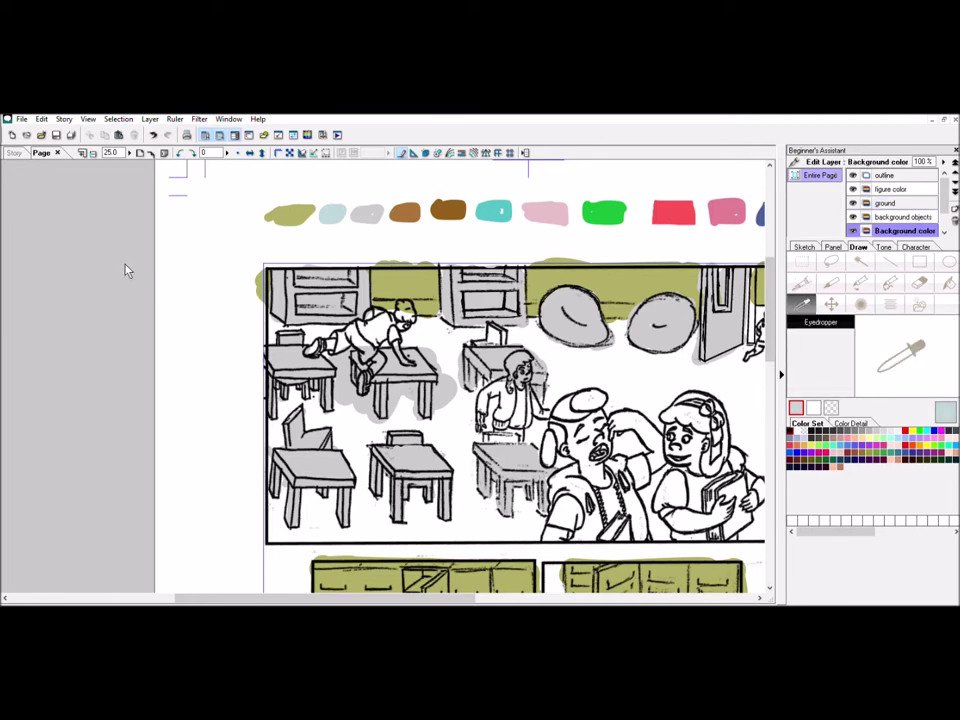
Step: Paint the classroom floor light blue on the ground layer
{"action": "scroll", "coordinate": [643, 180], "scroll_direction": "down", "scroll_amount": 3}
{"action": "left_click_drag", "start_coordinate": [345, 285], "coordinate": [360, 365]}
{"action": "left_click", "coordinate": [860, 302]}
{"action": "mouse_move", "coordinate": [650, 265]}
{"action": "left_mouse_down"}
{"action": "mouse_move", "coordinate": [420, 205]}
{"action": "mouse_move", "coordinate": [260, 180]}
{"action": "mouse_move", "coordinate": [320, 300]}
{"action": "mouse_move", "coordinate": [500, 280]}
{"action": "mouse_move", "coordinate": [555, 225]}
{"action": "mouse_move", "coordinate": [560, 160]}
{"action": "left_mouse_up"}
{"action": "scroll", "coordinate": [460, 380], "scroll_direction": "right", "scroll_amount": 3}
{"action": "left_click_drag", "start_coordinate": [500, 310], "coordinate": [470, 140]}
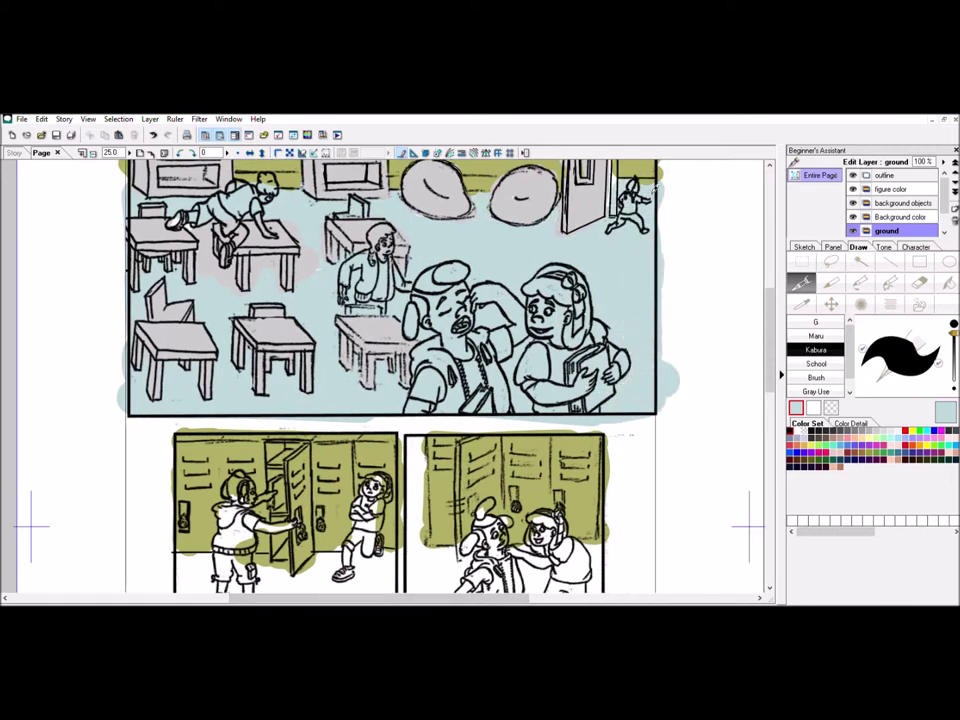
Step: Paint the floors of both locker panels and the cafeteria panel light blue on the ground layer
{"action": "scroll", "coordinate": [661, 179], "scroll_direction": "down", "scroll_amount": 3}
{"action": "mouse_move", "coordinate": [440, 450]}
{"action": "left_mouse_down"}
{"action": "mouse_move", "coordinate": [200, 450]}
{"action": "mouse_move", "coordinate": [150, 430]}
{"action": "left_mouse_up"}
{"action": "scroll", "coordinate": [780, 345], "scroll_direction": "down", "scroll_amount": 5}
{"action": "mouse_move", "coordinate": [480, 400]}
{"action": "left_mouse_down"}
{"action": "mouse_move", "coordinate": [350, 260]}
{"action": "mouse_move", "coordinate": [500, 250]}
{"action": "mouse_move", "coordinate": [300, 350]}
{"action": "left_mouse_up"}
{"action": "mouse_move", "coordinate": [380, 295]}
{"action": "left_mouse_down"}
{"action": "mouse_move", "coordinate": [190, 305]}
{"action": "mouse_move", "coordinate": [350, 400]}
{"action": "mouse_move", "coordinate": [160, 390]}
{"action": "mouse_move", "coordinate": [285, 360]}
{"action": "left_mouse_up"}
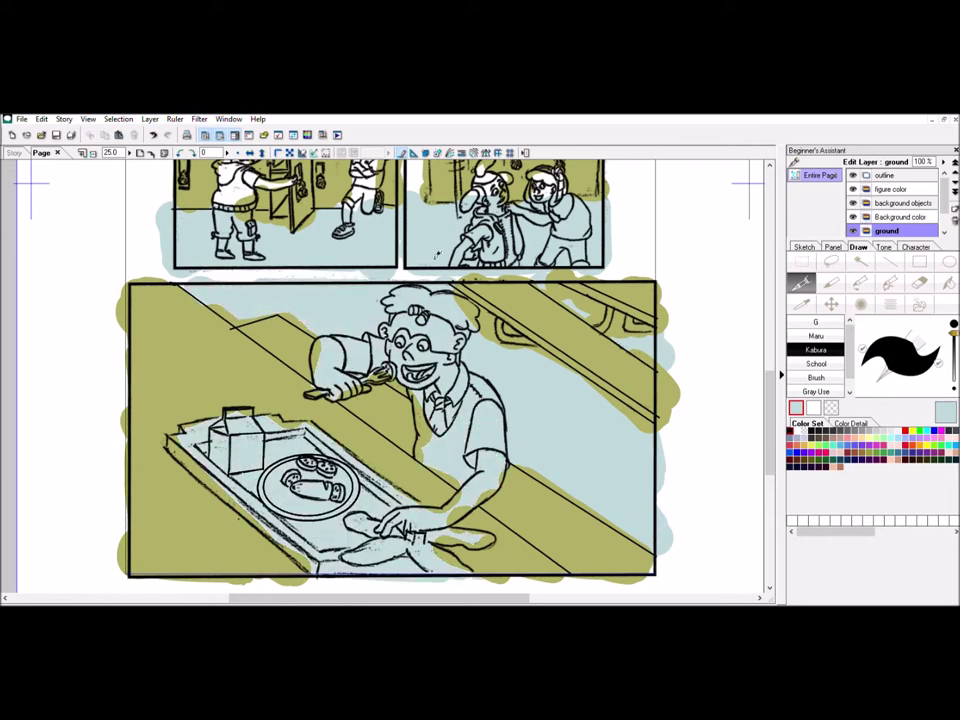
Step: Sample olive on the Background color layer, and gray on the background objects layer, with a thin brush
{"action": "scroll", "coordinate": [390, 375], "scroll_direction": "up", "scroll_amount": 4}
{"action": "key", "text": "alt+bracketright"}
{"action": "left_click", "coordinate": [597, 275], "text": "alt"}
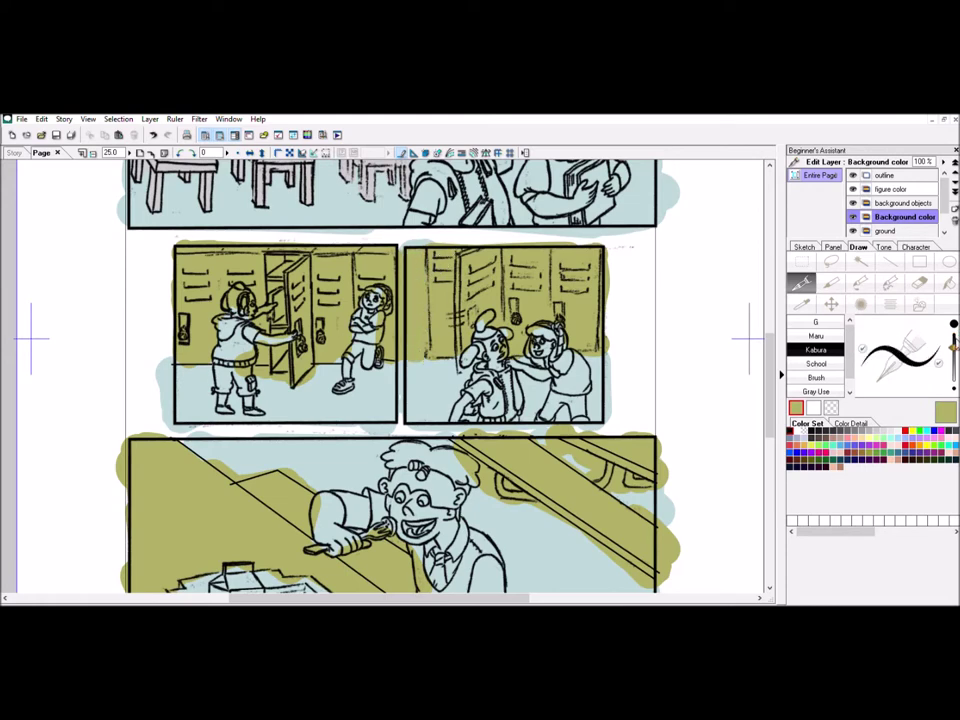
{"action": "scroll", "coordinate": [390, 375], "scroll_direction": "up", "scroll_amount": 8}
{"action": "key", "text": "alt+bracketright"}
{"action": "left_click", "coordinate": [229, 225], "text": "alt"}
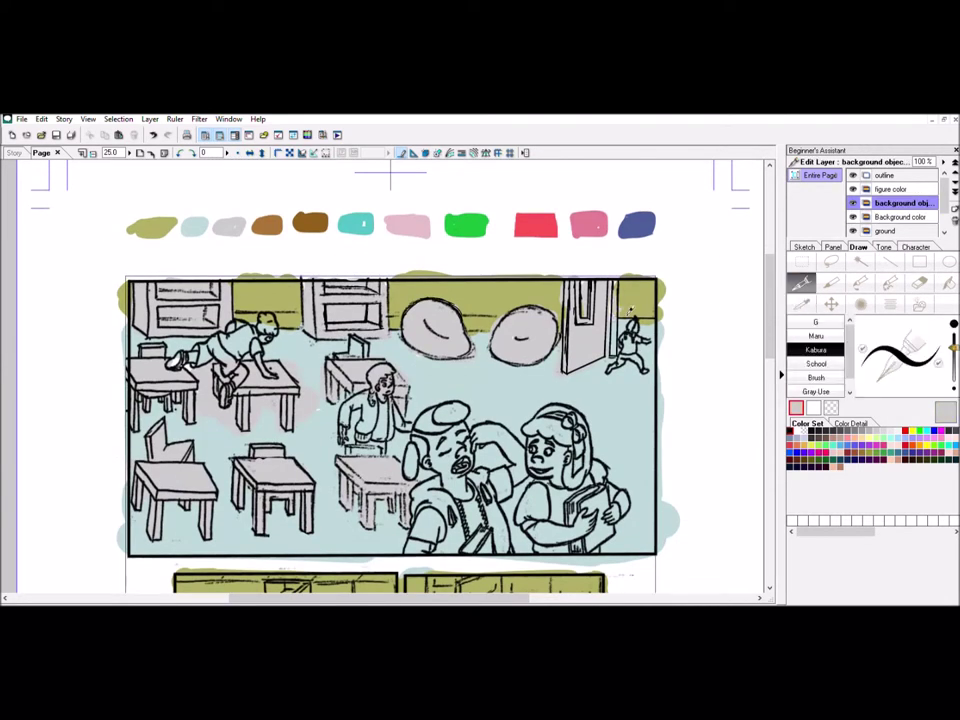
Step: Erase the stray gray around the climbing child's desk on the background objects layer
{"action": "scroll", "coordinate": [377, 347], "scroll_direction": "left", "scroll_amount": 4}
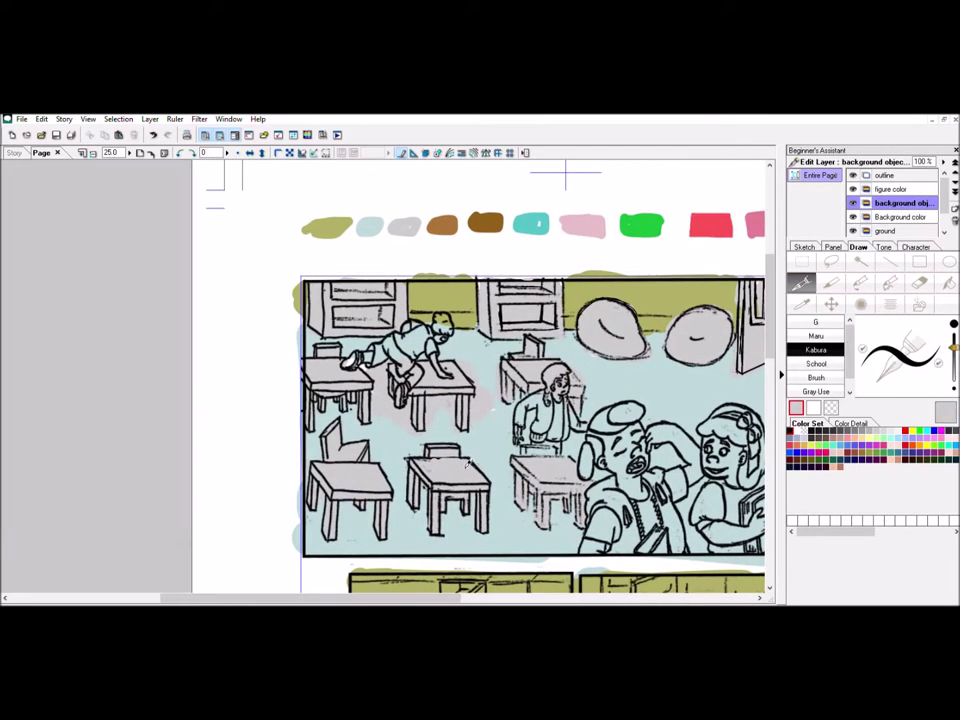
{"action": "key", "text": "e"}
{"action": "key", "text": "alt+bracketleft"}
{"action": "key", "text": "alt+bracketleft"}
{"action": "left_click", "coordinate": [651, 289], "text": "alt"}
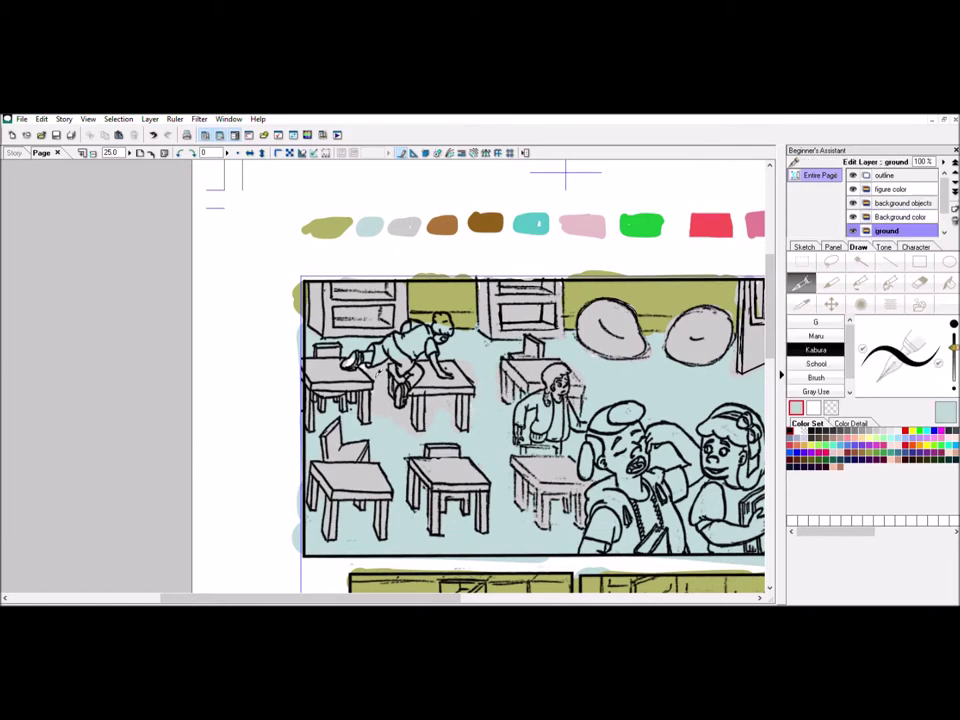
{"action": "key", "text": "alt+bracketright"}
{"action": "key", "text": "alt+bracketright"}
{"action": "mouse_move", "coordinate": [469, 428]}
{"action": "left_mouse_down"}
{"action": "mouse_move", "coordinate": [444, 396]}
{"action": "mouse_move", "coordinate": [424, 425]}
{"action": "left_mouse_up"}
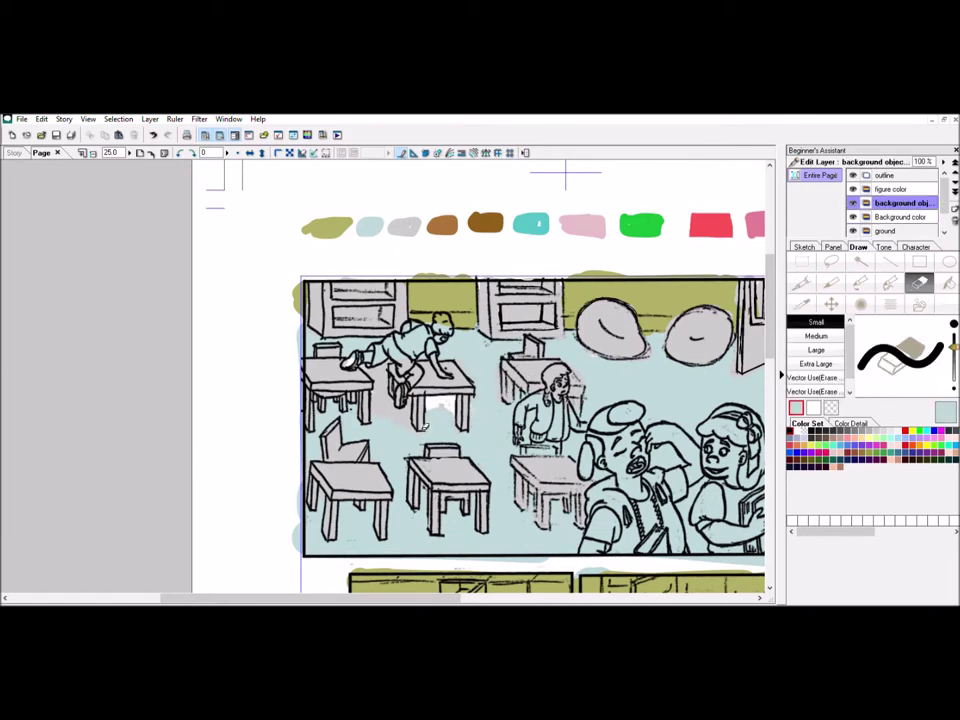
Step: Fill the white gaps around the climbing child's desk with light blue on the ground layer
{"action": "key", "text": "ctrl+z"}
{"action": "key", "text": "alt+bracketleft"}
{"action": "key", "text": "alt+bracketleft"}
{"action": "key", "text": "p"}
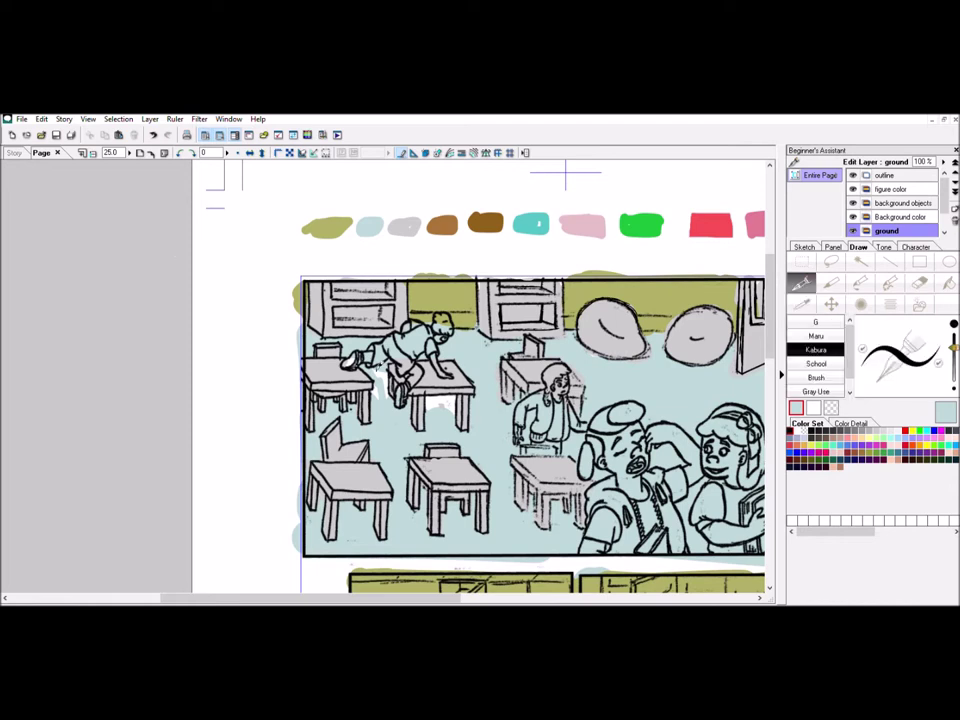
Step: Clean up the edges of the gray classroom furniture on the background objects layer
{"action": "key", "text": "alt+bracketright"}
{"action": "key", "text": "alt+bracketright"}
{"action": "key", "text": "e"}
{"action": "key", "text": "i"}
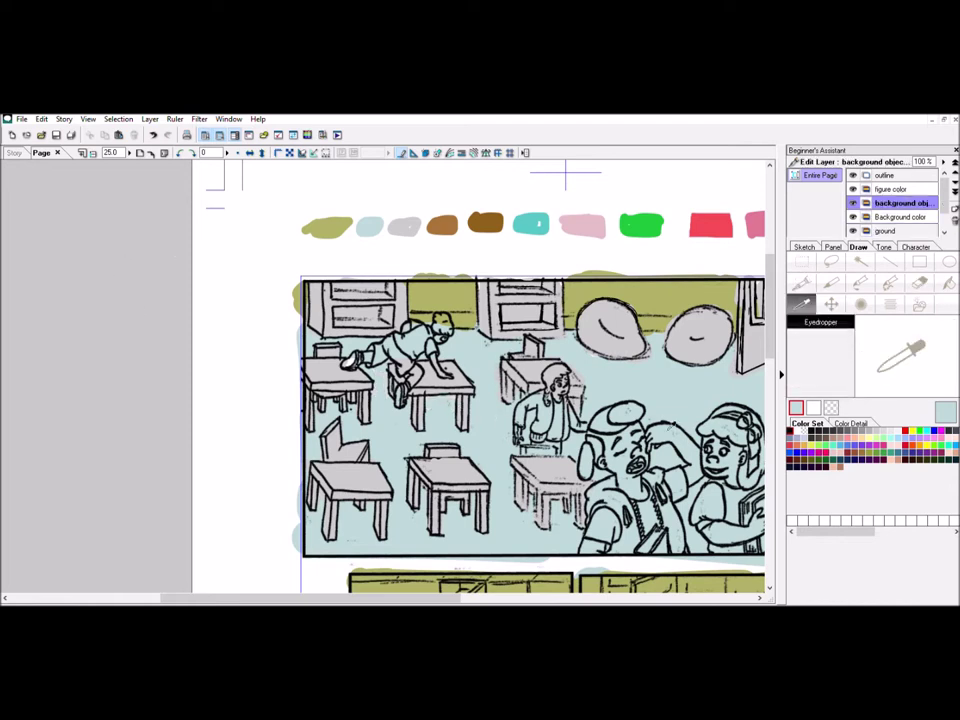
{"action": "key", "text": "p"}
{"action": "key", "text": "e"}
{"action": "key", "text": "p"}
{"action": "left_click_drag", "start_coordinate": [772, 296], "coordinate": [772, 315]}
Step: Paint the foreground boy's vest in the classroom panel with the palette's dark blue on the Clothing and hair layer
{"action": "key", "text": "i"}
{"action": "scroll", "coordinate": [772, 315], "scroll_direction": "up", "scroll_amount": 3}
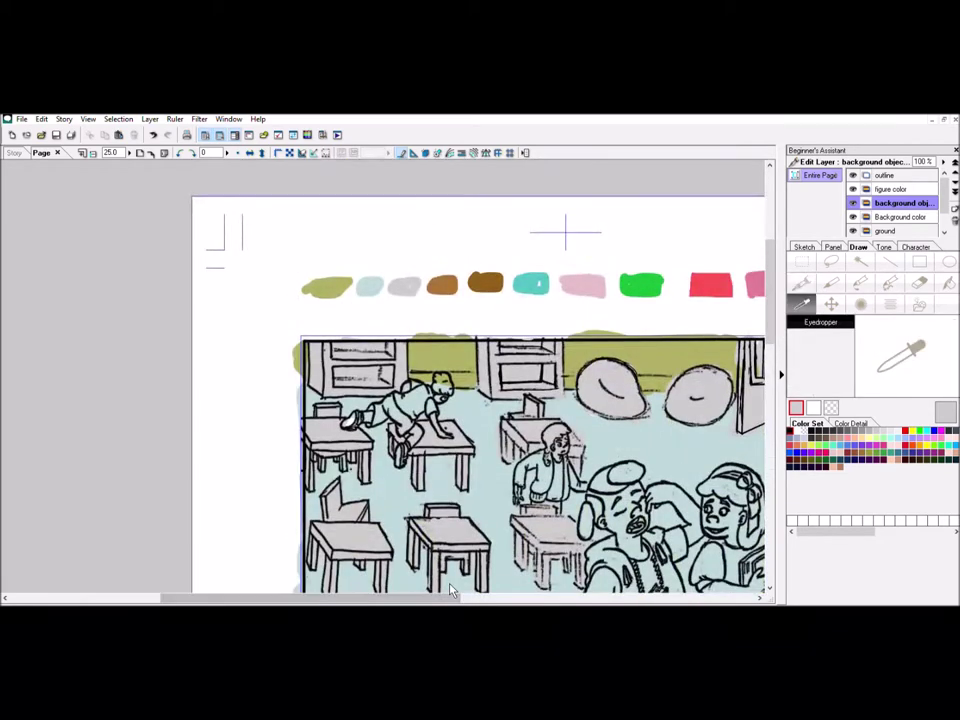
{"action": "scroll", "coordinate": [203, 229], "scroll_direction": "right", "scroll_amount": 3}
{"action": "key", "text": "alt+bracketright"}
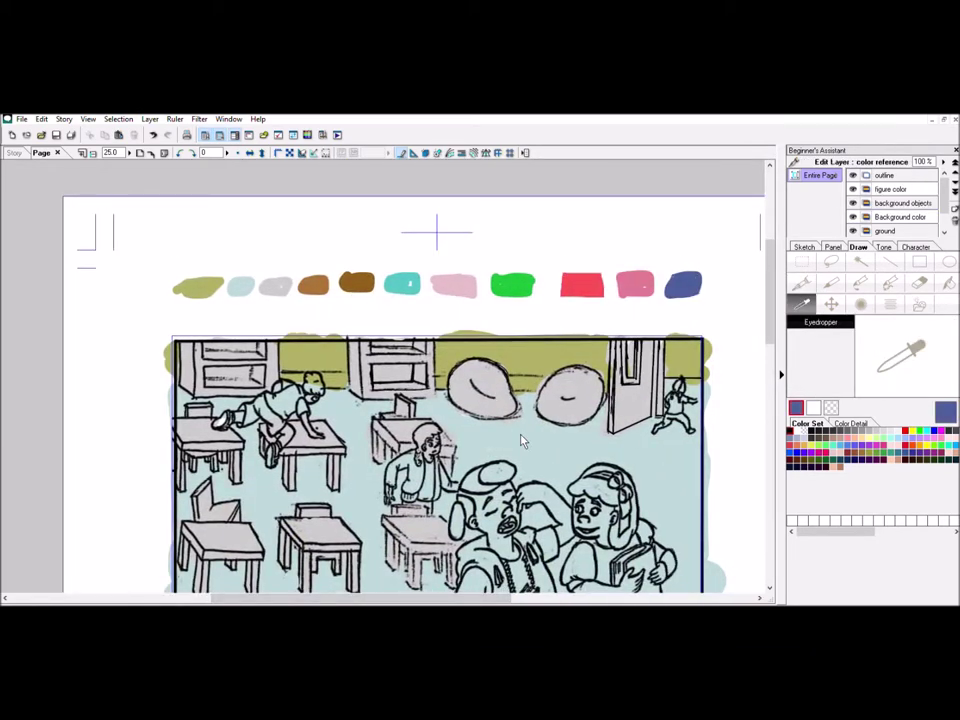
{"action": "key", "text": "alt+bracketright"}
{"action": "scroll", "coordinate": [77, 550], "scroll_direction": "down", "scroll_amount": 4}
{"action": "key", "text": "p"}
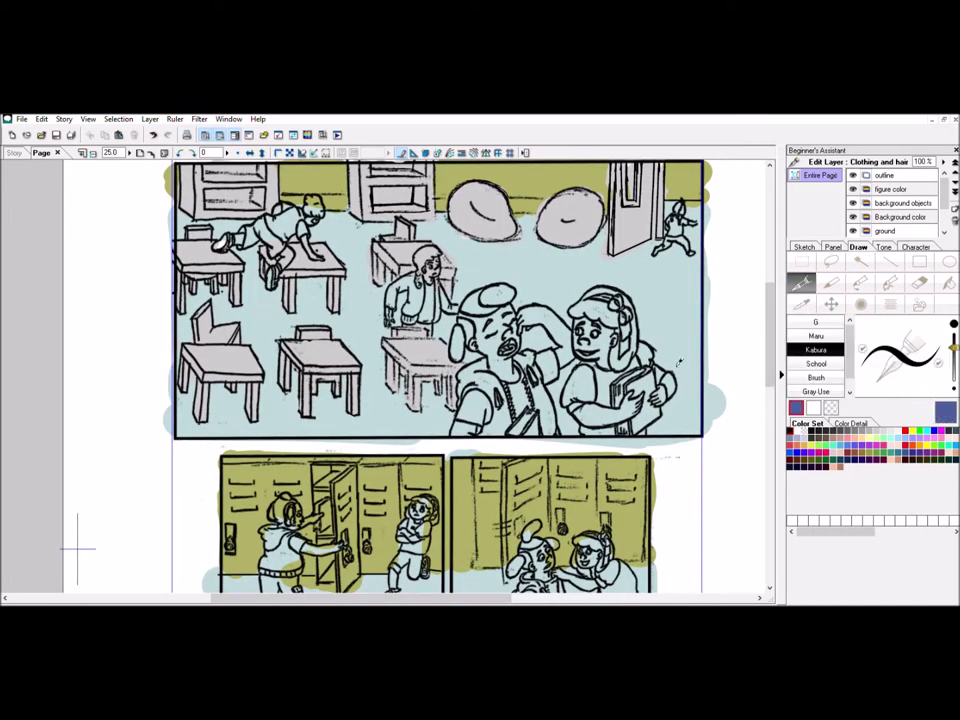
{"action": "left_click_drag", "start_coordinate": [548, 358], "coordinate": [535, 425]}
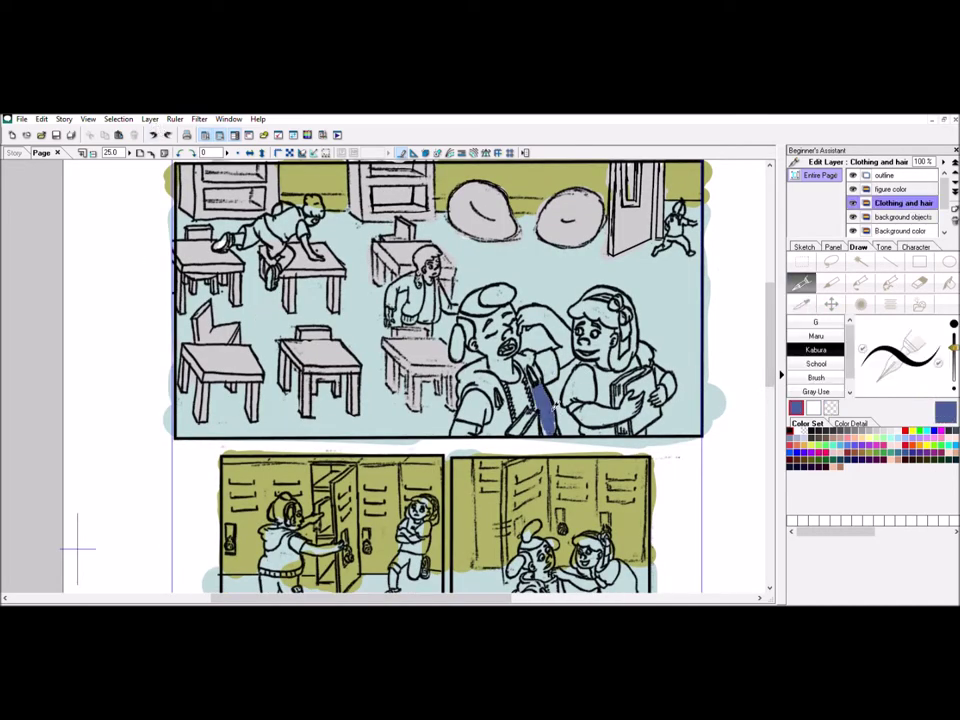
{"action": "left_click_drag", "start_coordinate": [505, 375], "coordinate": [465, 400]}
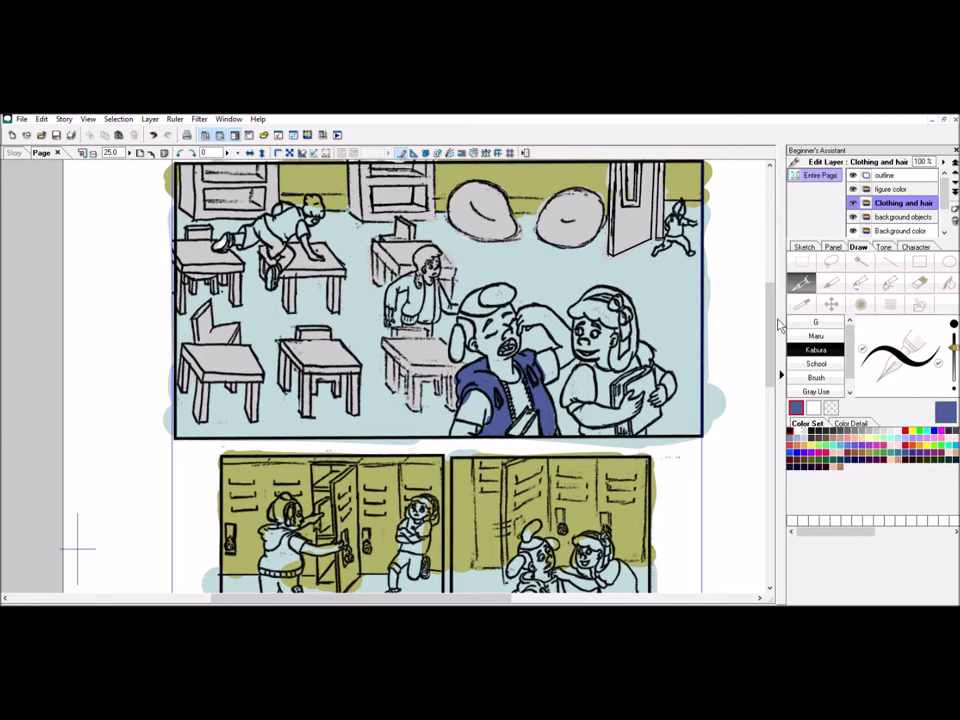
Step: Paint the same character's vest dark blue in both locker panels
{"action": "scroll", "coordinate": [445, 375], "scroll_direction": "down", "scroll_amount": 3}
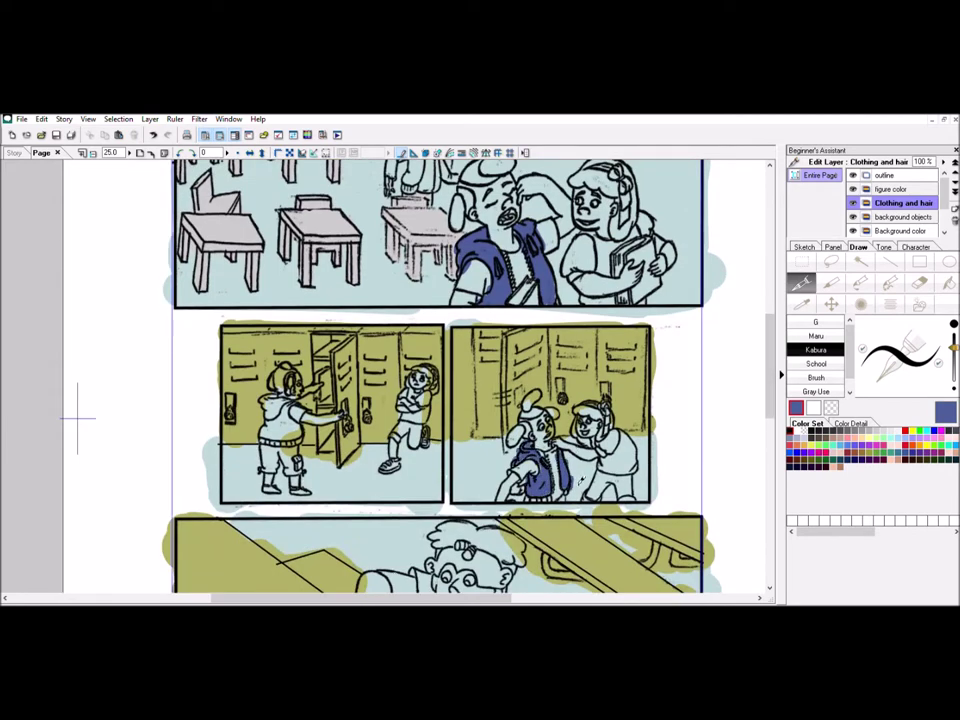
{"action": "left_click", "coordinate": [565, 470]}
{"action": "mouse_move", "coordinate": [262, 400]}
{"action": "left_mouse_down"}
{"action": "mouse_move", "coordinate": [285, 418]}
{"action": "mouse_move", "coordinate": [275, 435]}
{"action": "left_mouse_up"}
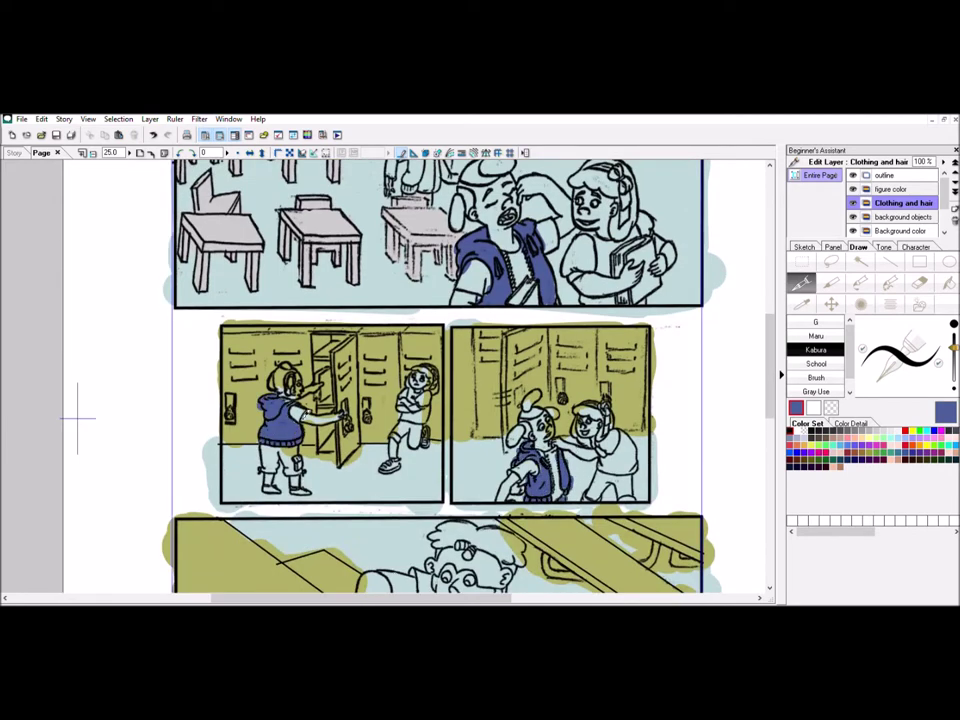
Step: Paint the trousers of the standing child and the running child in the classroom dark blue
{"action": "scroll", "coordinate": [77, 418], "scroll_direction": "down", "scroll_amount": 5}
{"action": "left_click_drag", "start_coordinate": [766, 420], "coordinate": [766, 320]}
{"action": "left_click", "coordinate": [676, 326]}
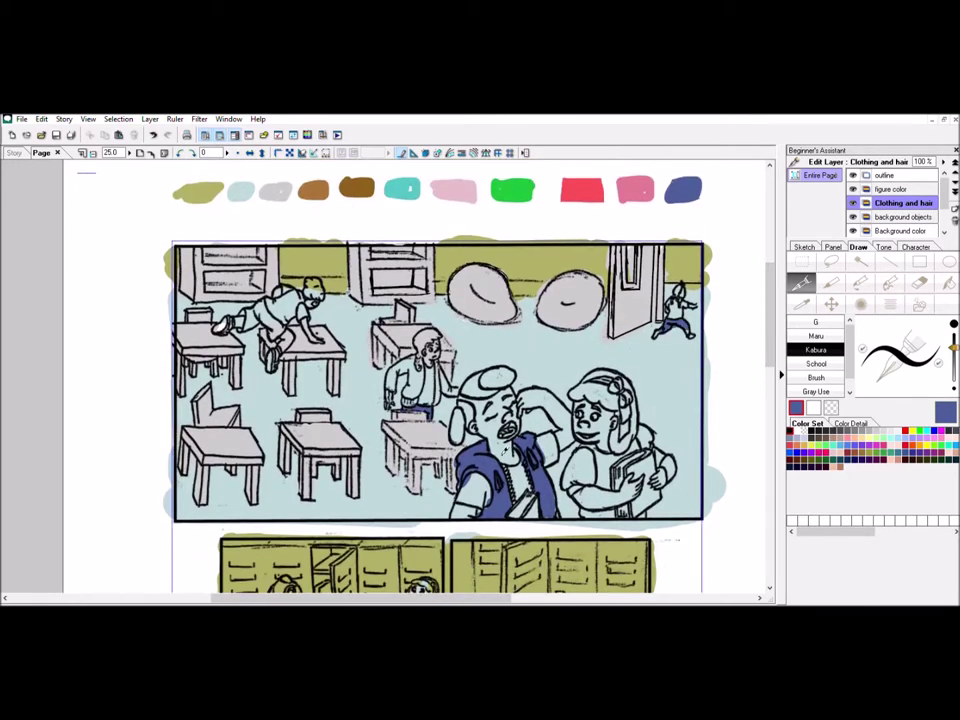
{"action": "left_click", "coordinate": [918, 283]}
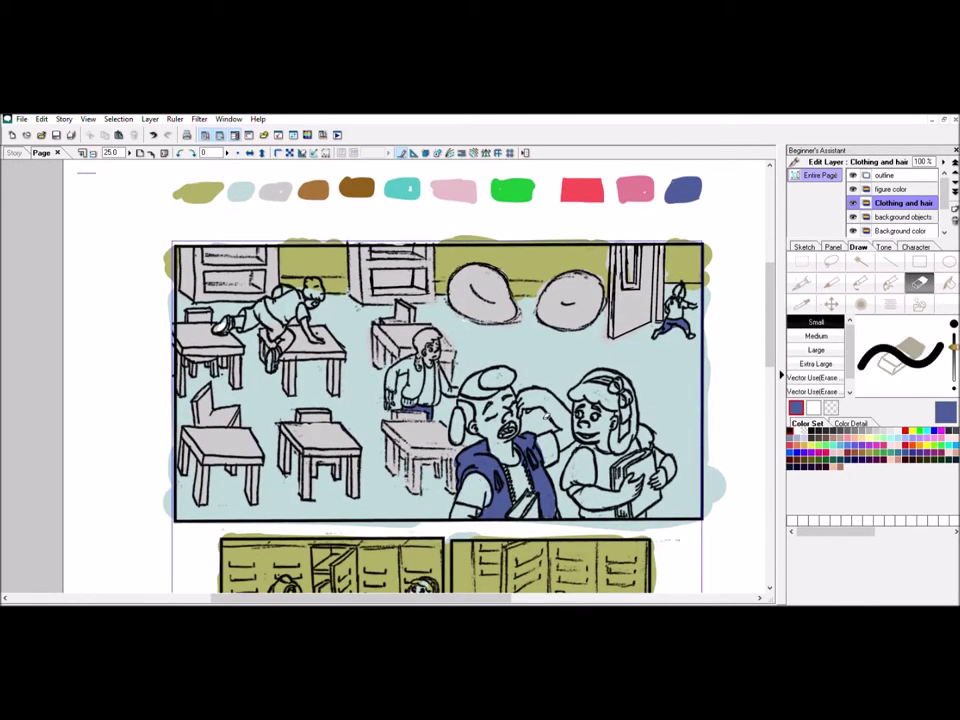
{"action": "key", "text": "alt+bracketleft"}
{"action": "key", "text": "alt+bracketright"}
{"action": "key", "text": "alt+bracketright"}
{"action": "key", "text": "alt+bracketleft"}
{"action": "key", "text": "alt+bracketleft"}
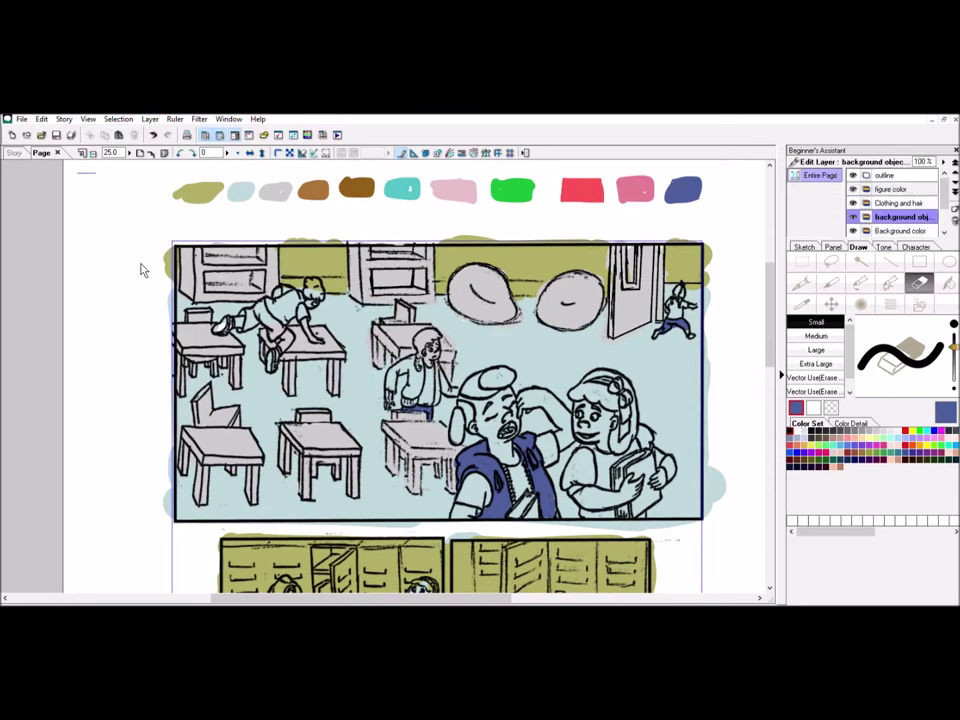
{"action": "scroll", "coordinate": [745, 360], "scroll_direction": "down", "scroll_amount": 3}
{"action": "scroll", "coordinate": [745, 360], "scroll_direction": "up", "scroll_amount": 4}
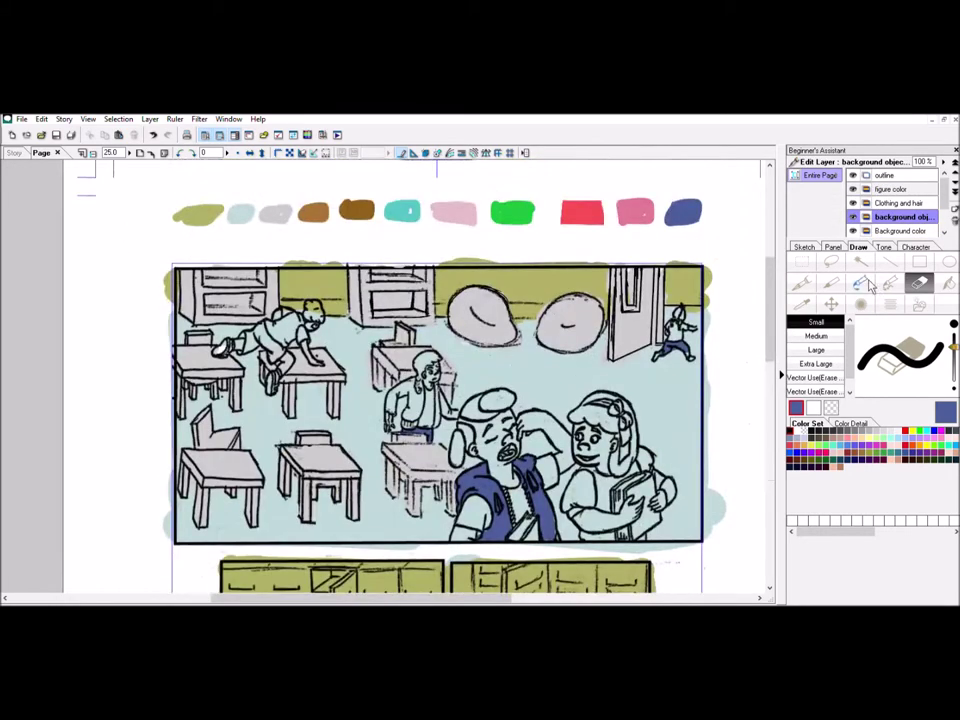
Step: Paint the running child's shirt with the palette's red on the Clothing and hair layer
{"action": "key", "text": "i"}
{"action": "left_click", "coordinate": [582, 212]}
{"action": "key", "text": "p"}
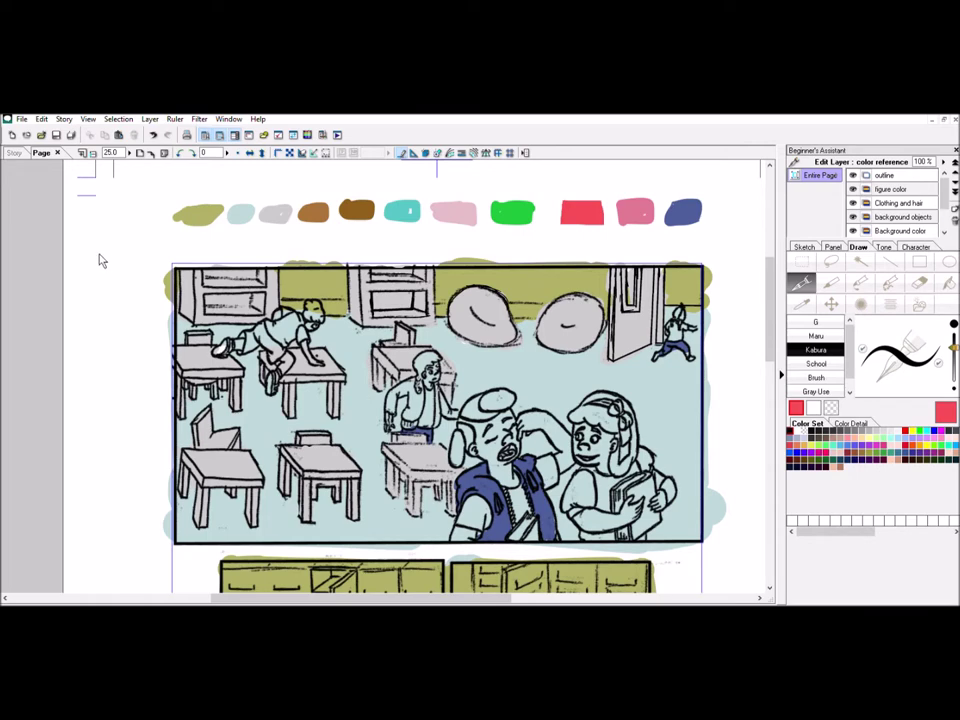
{"action": "key", "text": "alt+bracketleft"}
{"action": "key", "text": "alt+bracketleft"}
{"action": "key", "text": "alt+bracketleft"}
{"action": "left_click_drag", "start_coordinate": [672, 322], "coordinate": [686, 334]}
Step: Paint the standing child's jacket with the palette's bright green
{"action": "key", "text": "i"}
{"action": "left_click", "coordinate": [512, 212]}
{"action": "key", "text": "p"}
{"action": "mouse_move", "coordinate": [395, 385]}
{"action": "left_mouse_down"}
{"action": "mouse_move", "coordinate": [420, 410]}
{"action": "mouse_move", "coordinate": [405, 425]}
{"action": "mouse_move", "coordinate": [440, 425]}
{"action": "left_mouse_up"}
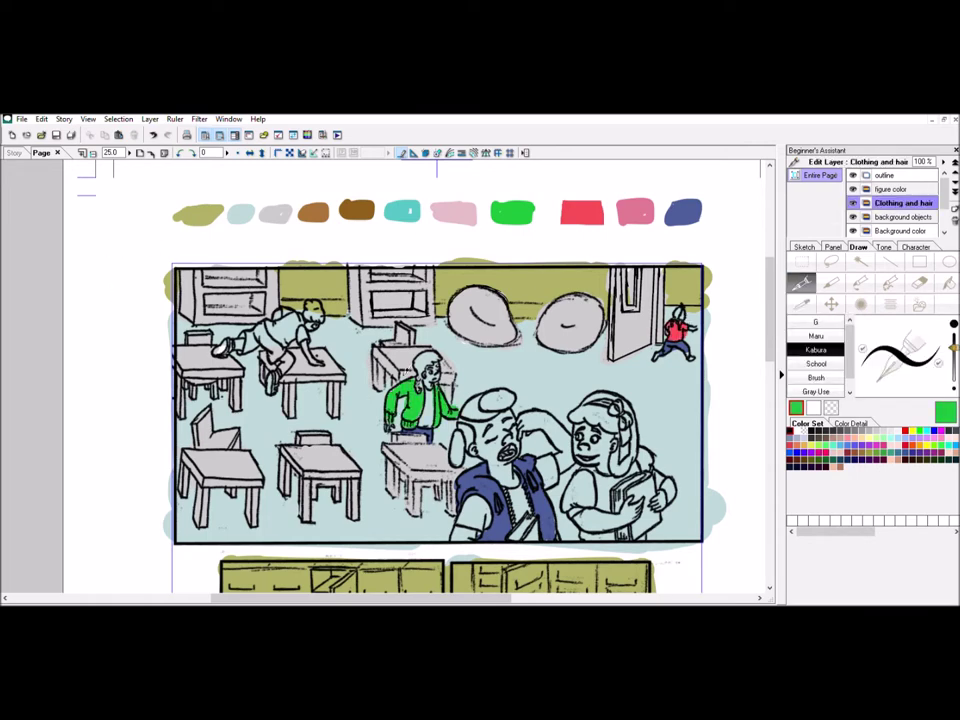
Step: Paint the skin of the two main characters brown on the figure color layer in the classroom and both locker panels
{"action": "scroll", "coordinate": [440, 400], "scroll_direction": "down", "scroll_amount": 5}
{"action": "scroll", "coordinate": [440, 400], "scroll_direction": "up", "scroll_amount": 5}
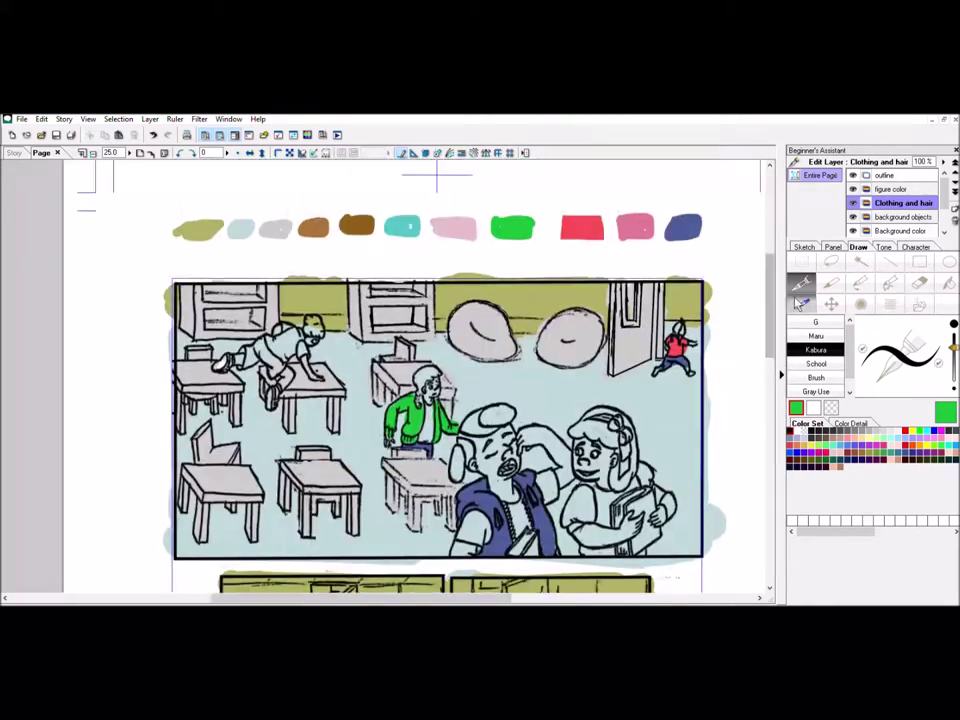
{"action": "key", "text": "i"}
{"action": "left_click", "coordinate": [313, 228]}
{"action": "left_click", "coordinate": [893, 189]}
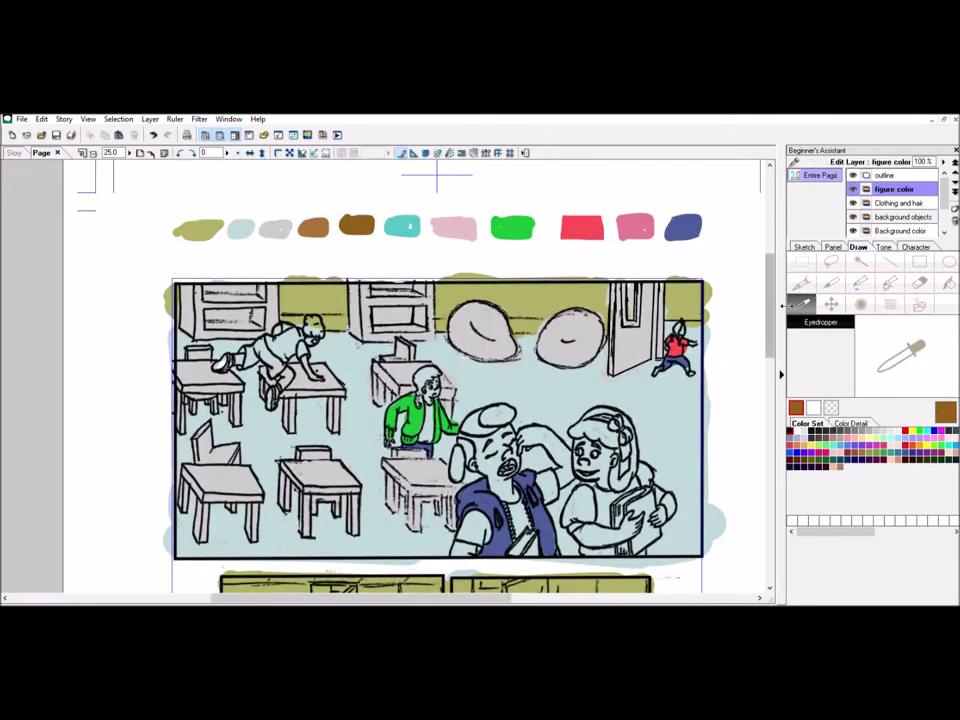
{"action": "key", "text": "b"}
{"action": "scroll", "coordinate": [129, 253], "scroll_direction": "down", "scroll_amount": 2}
{"action": "mouse_move", "coordinate": [505, 330]}
{"action": "left_mouse_down"}
{"action": "mouse_move", "coordinate": [530, 300]}
{"action": "mouse_move", "coordinate": [560, 295]}
{"action": "mouse_move", "coordinate": [598, 355]}
{"action": "left_mouse_up"}
{"action": "mouse_move", "coordinate": [452, 255]}
{"action": "left_mouse_down"}
{"action": "mouse_move", "coordinate": [480, 318]}
{"action": "mouse_move", "coordinate": [510, 282]}
{"action": "mouse_move", "coordinate": [542, 325]}
{"action": "mouse_move", "coordinate": [536, 340]}
{"action": "mouse_move", "coordinate": [548, 318]}
{"action": "left_mouse_up"}
{"action": "scroll", "coordinate": [438, 380], "scroll_direction": "down", "scroll_amount": 4}
{"action": "left_click_drag", "start_coordinate": [405, 330], "coordinate": [425, 265]}
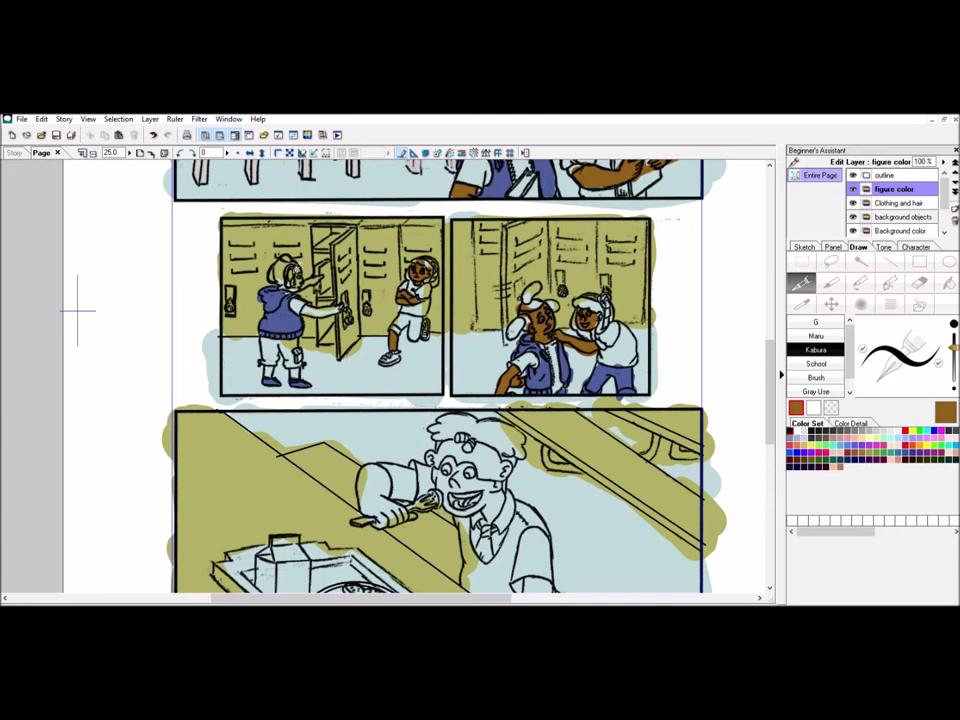
{"action": "left_click_drag", "start_coordinate": [300, 285], "coordinate": [344, 312]}
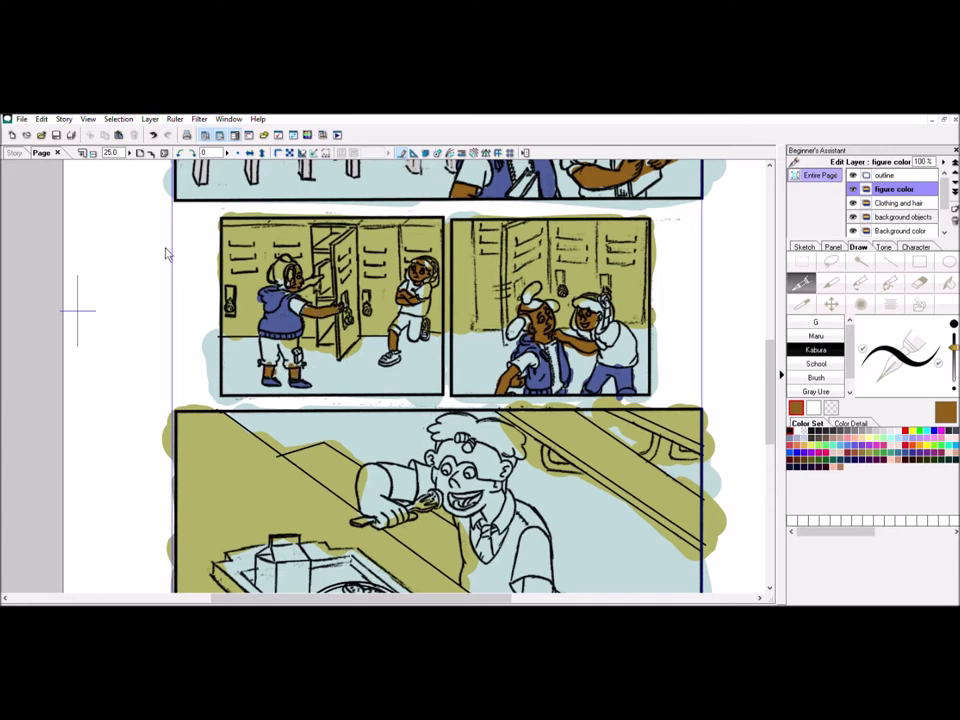
Step: On the Clothing and hair layer, paint the arms-crossed girl's shorts dark blue and the vest character's shirt turquoise
{"action": "left_click", "coordinate": [903, 203]}
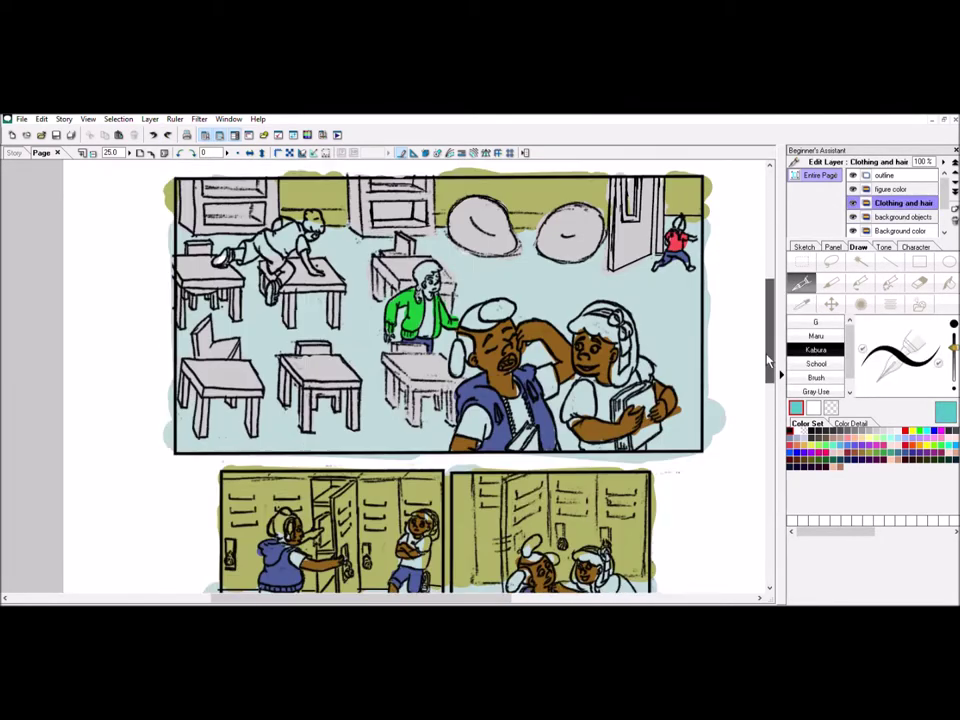
{"action": "scroll", "coordinate": [497, 313], "scroll_direction": "down", "scroll_amount": 3}
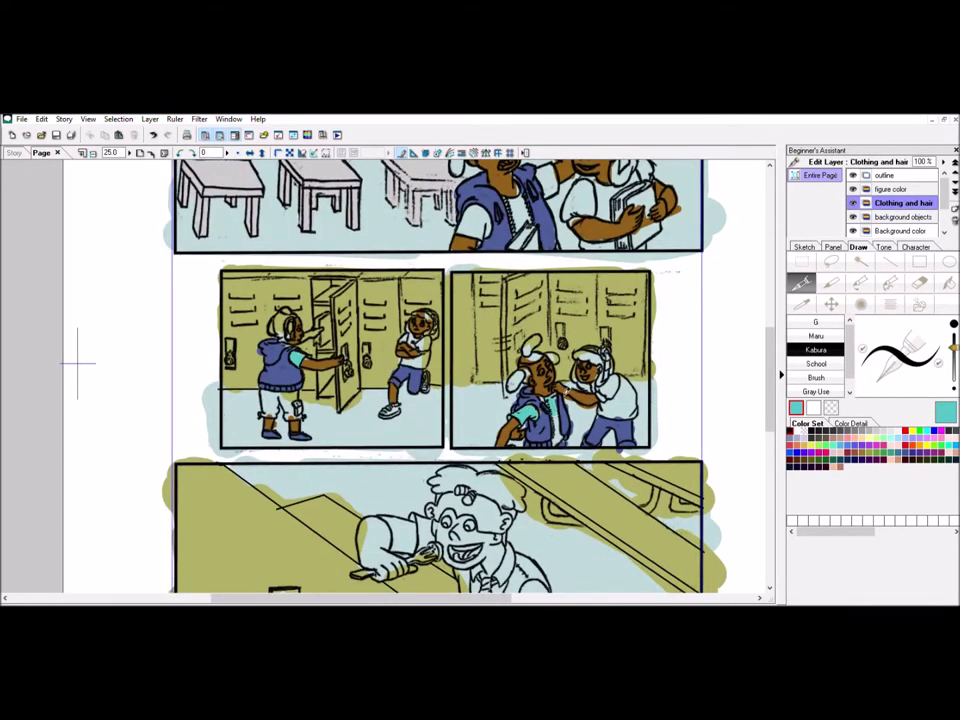
{"action": "scroll", "coordinate": [422, 300], "scroll_direction": "up", "scroll_amount": 3}
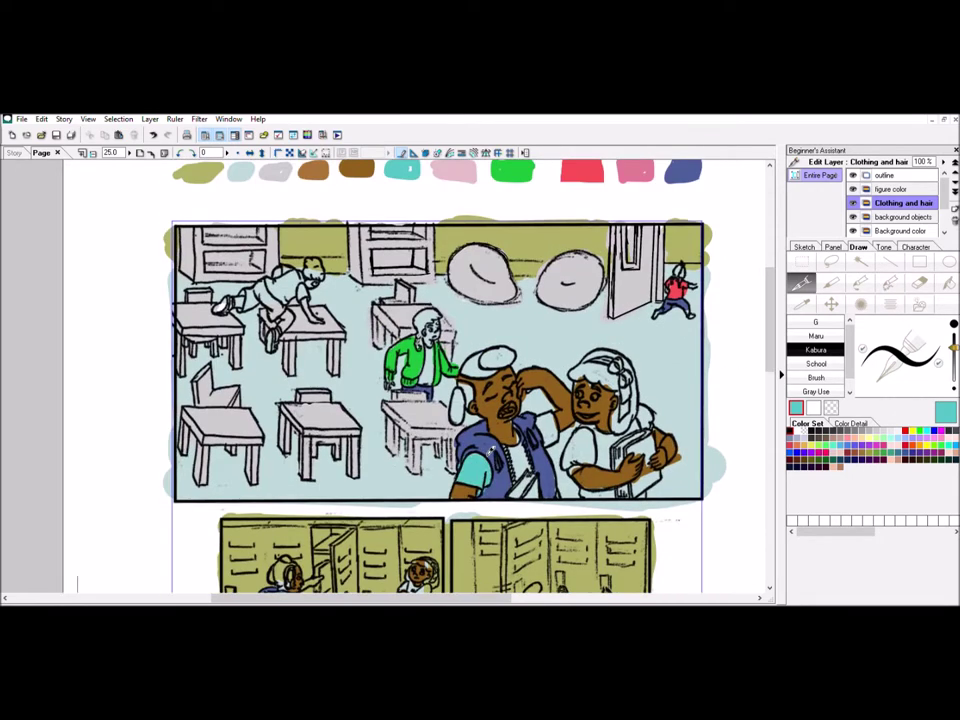
Step: Paint the bodice of the book-carrying girl's shirt with the palette's dark pink in the classroom and locker panels
{"action": "left_click", "coordinate": [635, 172], "text": "alt"}
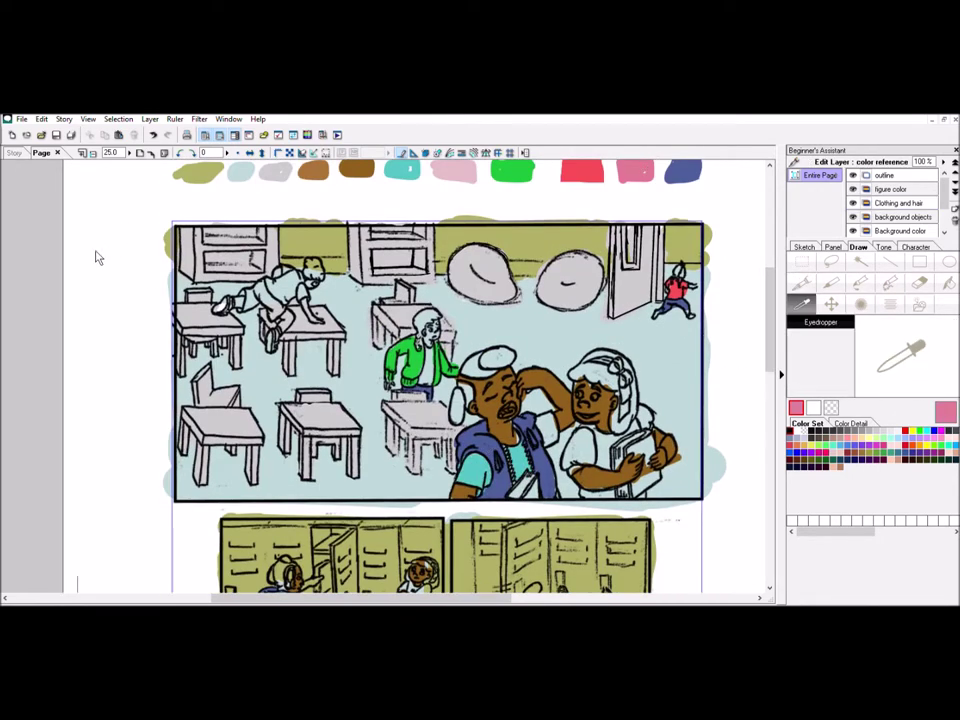
{"action": "left_click_drag", "start_coordinate": [602, 445], "coordinate": [612, 432]}
{"action": "scroll", "coordinate": [77, 440], "scroll_direction": "down", "scroll_amount": 3}
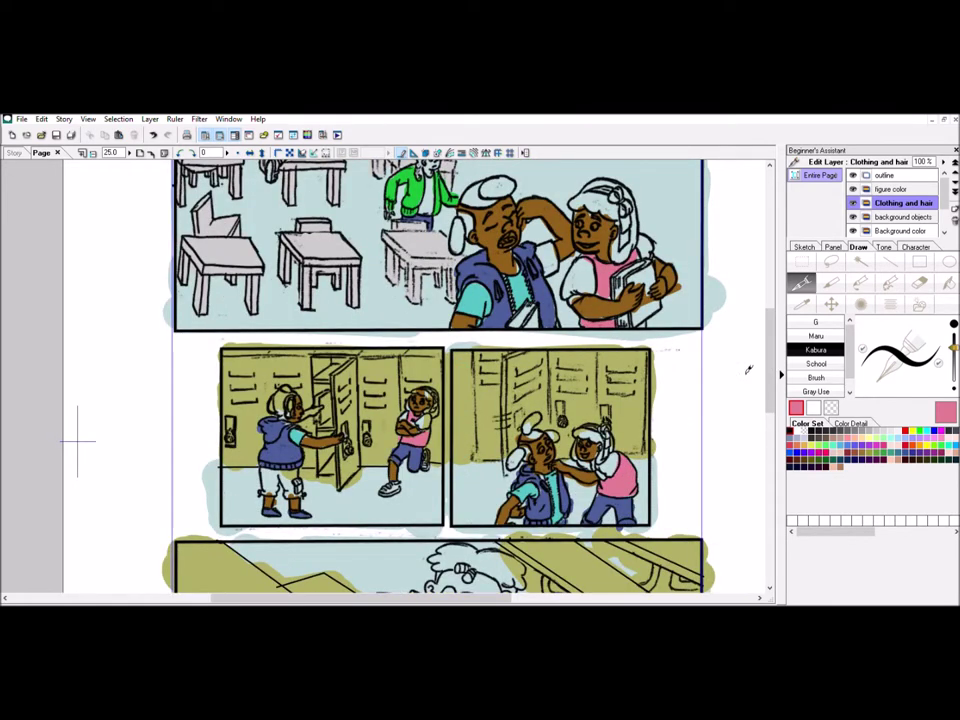
{"action": "scroll", "coordinate": [77, 440], "scroll_direction": "up", "scroll_amount": 3}
Step: Paint the same girl's sleeves in the classroom and her headband in the second locker panel with the palette's light pink
{"action": "key", "text": "e"}
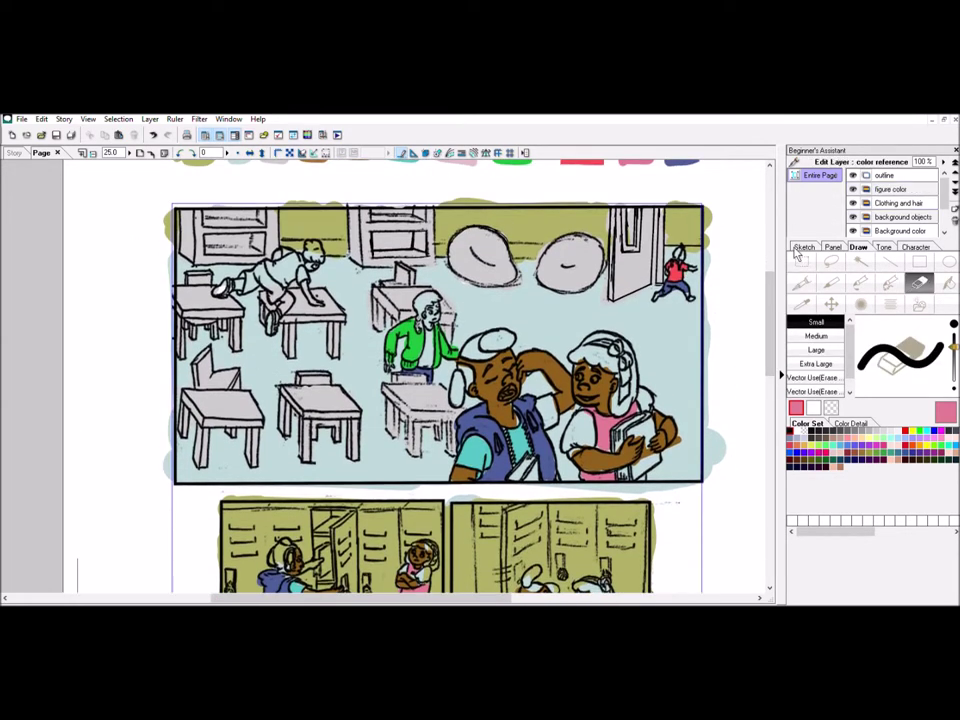
{"action": "scroll", "coordinate": [128, 245], "scroll_direction": "up", "scroll_amount": 2}
{"action": "key", "text": "p"}
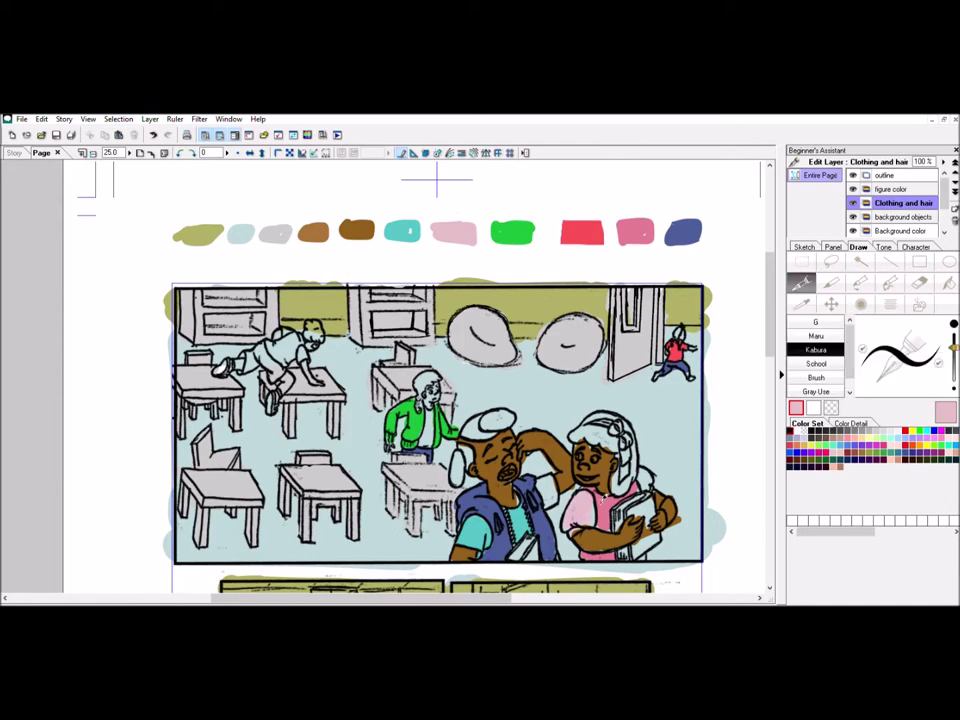
{"action": "scroll", "coordinate": [77, 272], "scroll_direction": "down", "scroll_amount": 7}
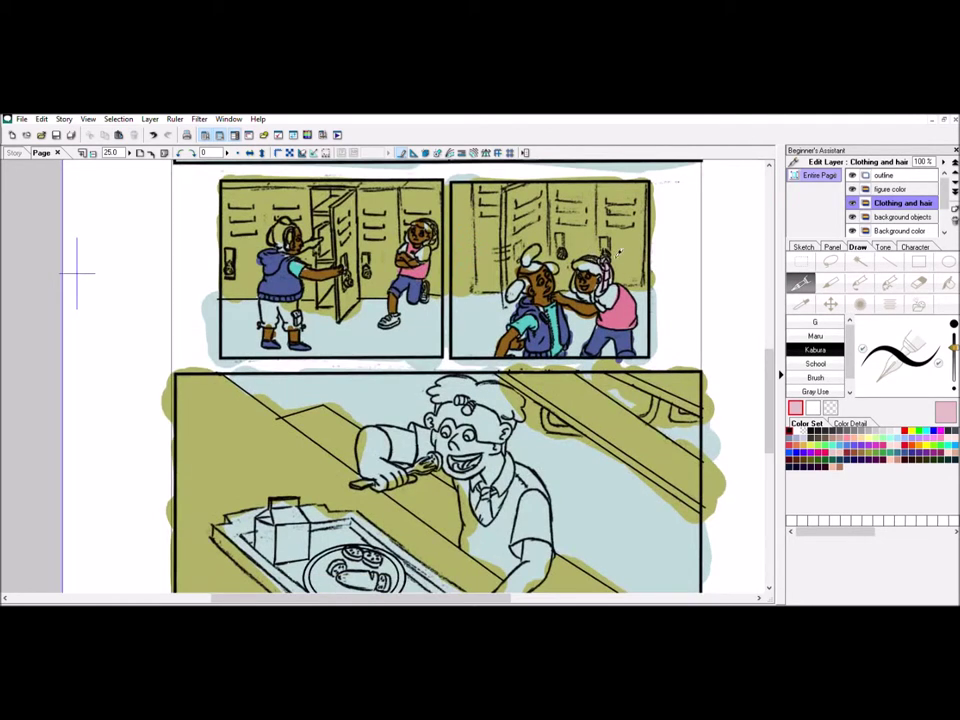
{"action": "scroll", "coordinate": [77, 272], "scroll_direction": "up", "scroll_amount": 2}
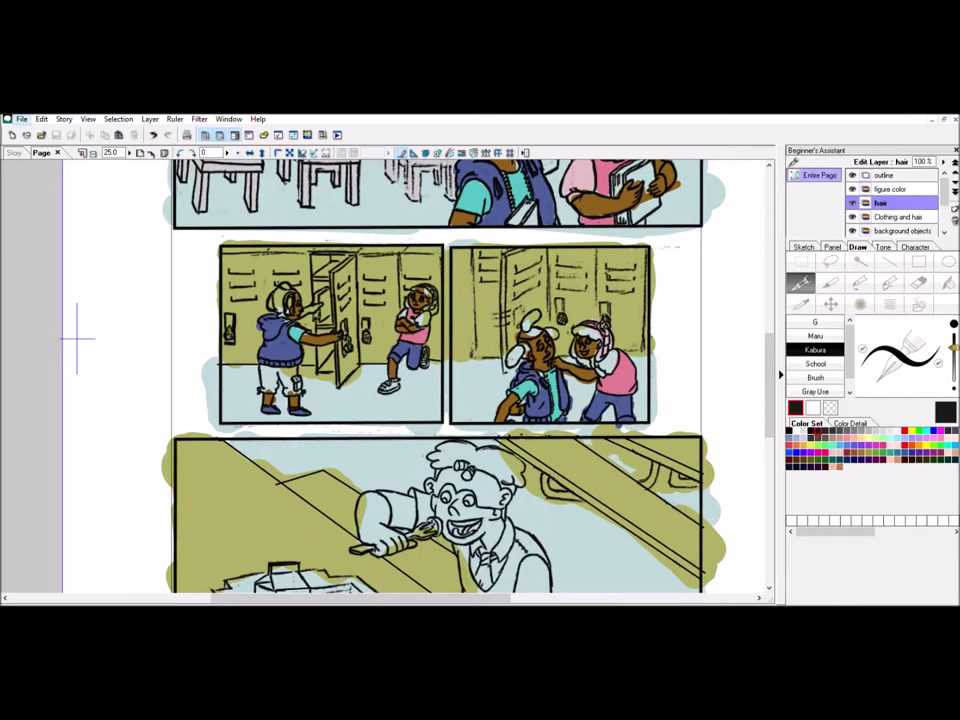
Step: Place the hair layer above figure color and paint both main characters' hair dark gray in the locker and classroom panels
{"action": "key", "text": "ctrl+bracketright"}
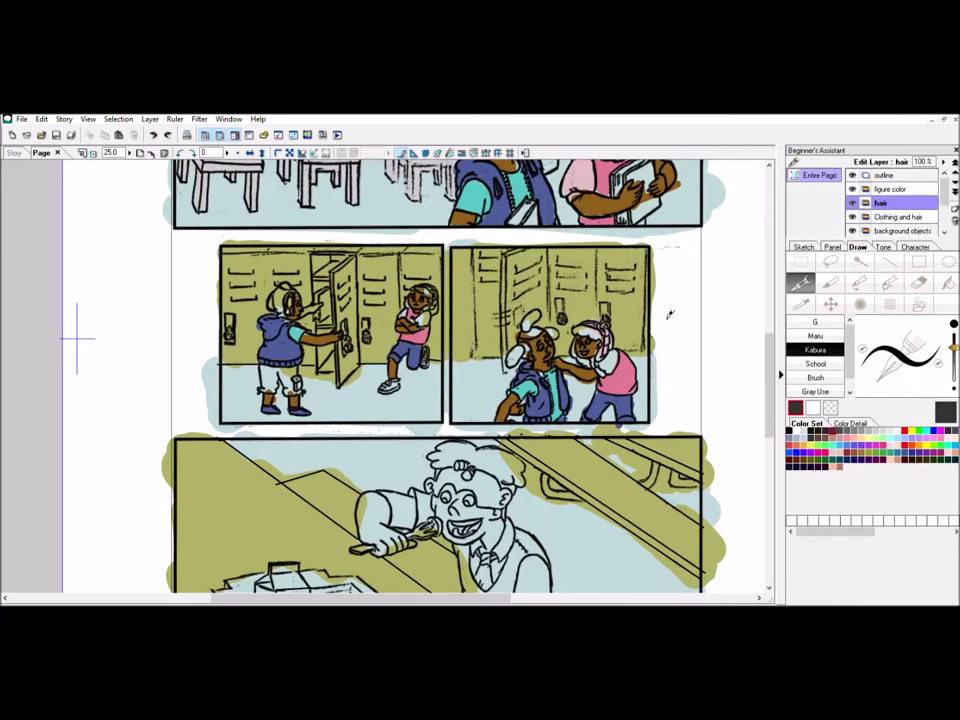
{"action": "key", "text": "ctrl+plus"}
{"action": "key", "text": "ctrl+plus"}
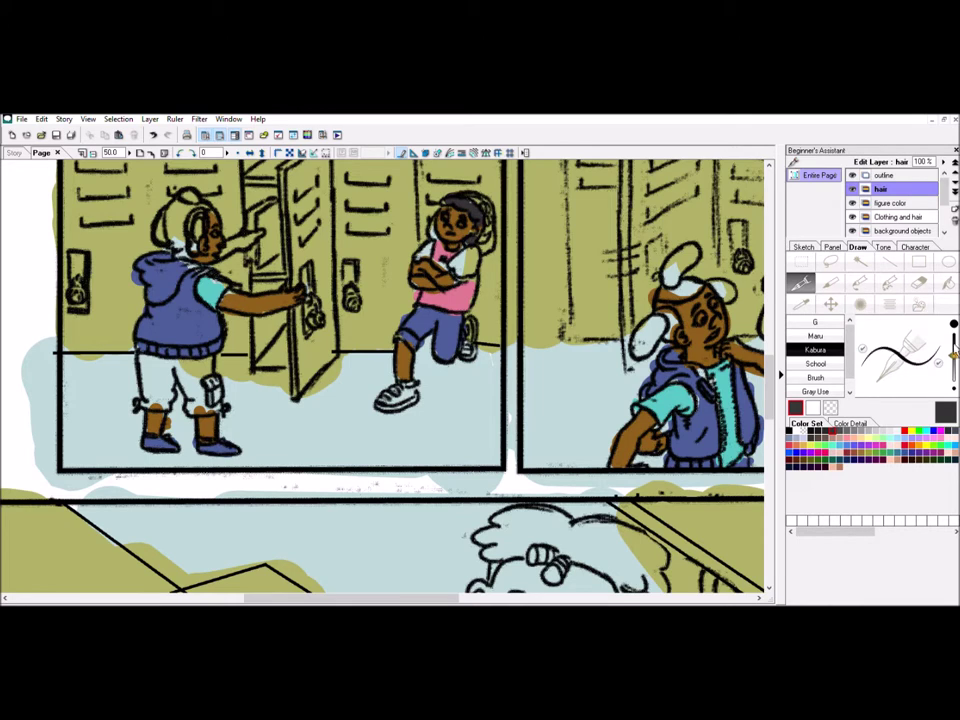
{"action": "left_click_drag", "start_coordinate": [418, 598], "coordinate": [375, 598]}
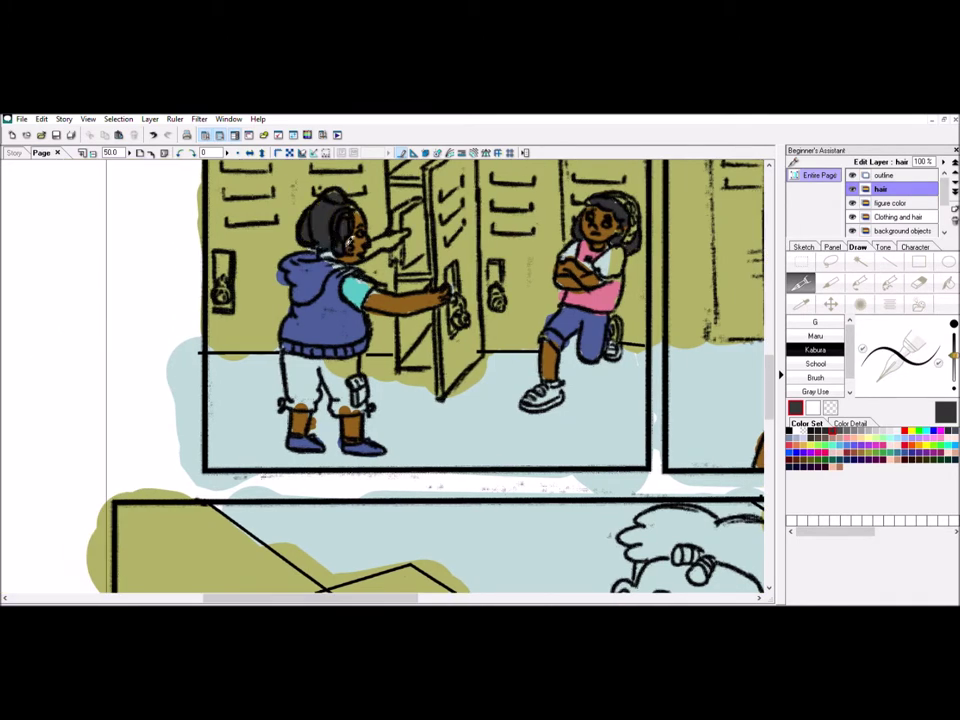
{"action": "scroll", "coordinate": [382, 380], "scroll_direction": "right", "scroll_amount": 5}
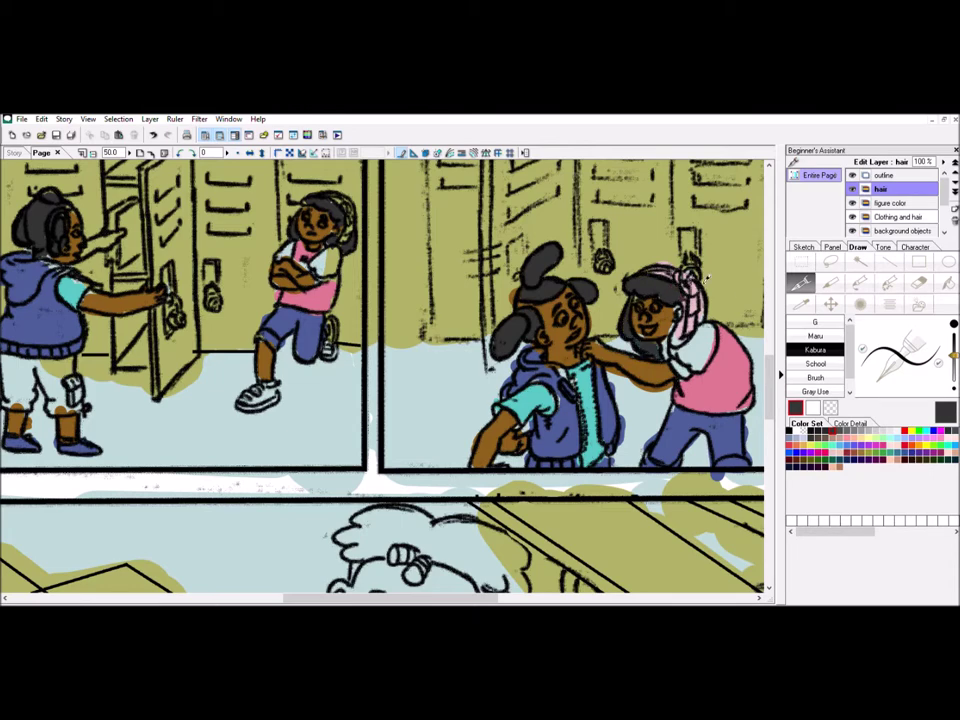
{"action": "scroll", "coordinate": [382, 375], "scroll_direction": "down", "scroll_amount": 5}
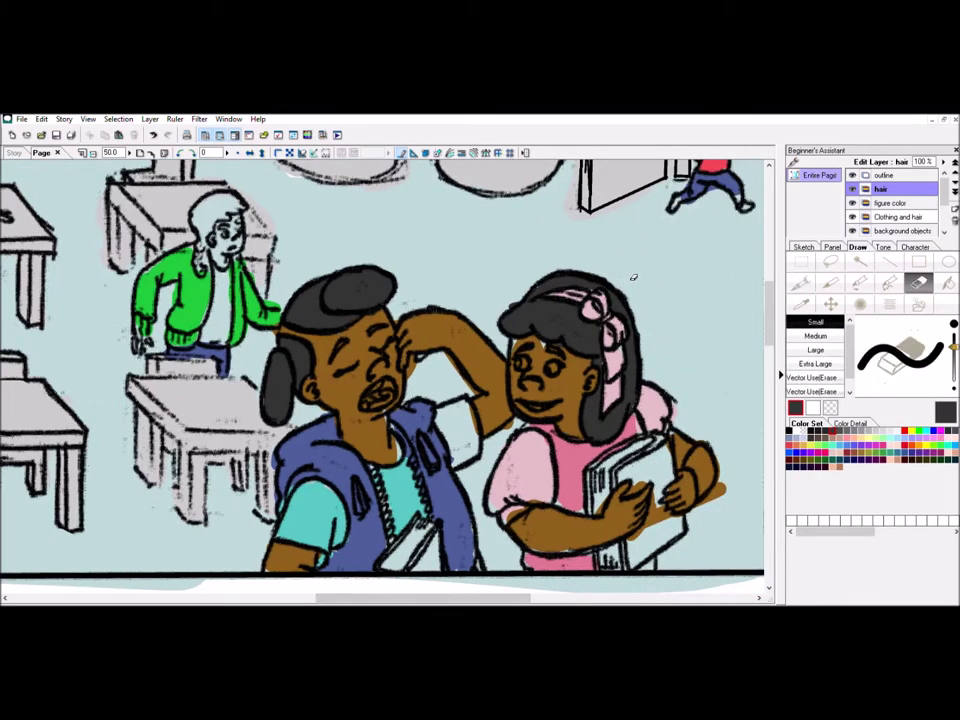
{"action": "scroll", "coordinate": [760, 400], "scroll_direction": "down", "scroll_amount": 5}
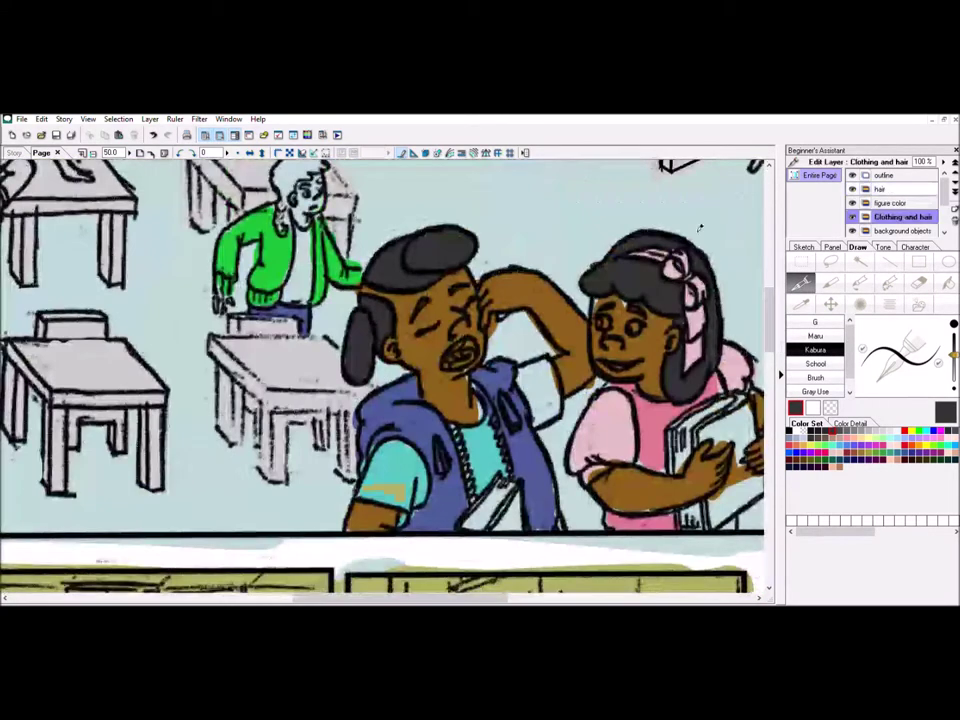
Step: Paint the pink-shirted girl's sleeve in the second locker panel light pink on the Clothing and hair layer
{"action": "left_click", "coordinate": [716, 297], "text": "alt"}
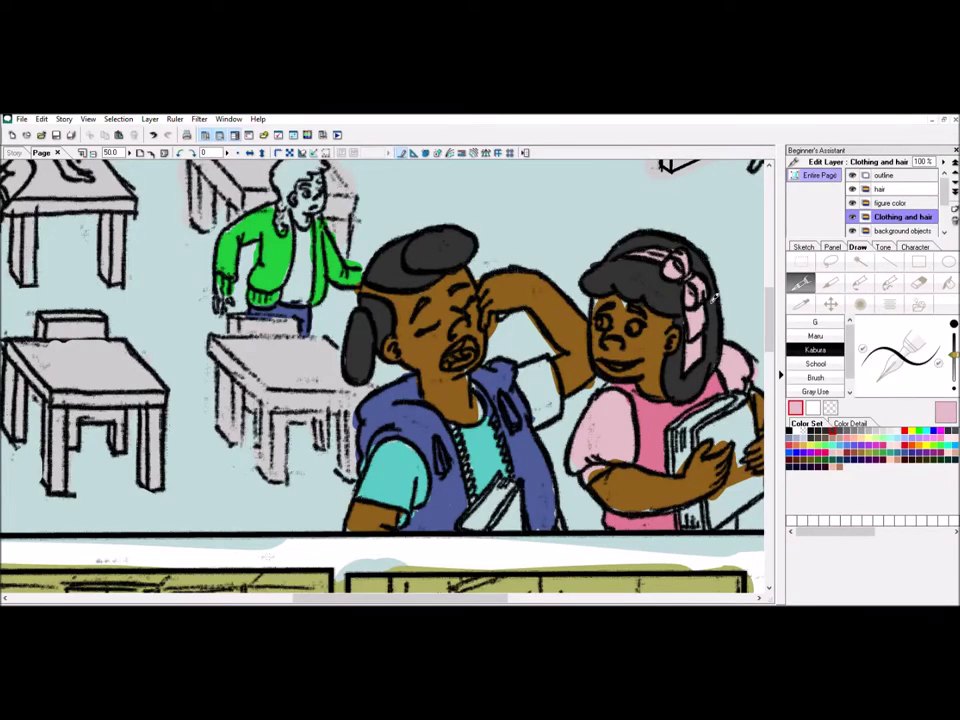
{"action": "scroll", "coordinate": [770, 385], "scroll_direction": "down", "scroll_amount": 5}
{"action": "left_click_drag", "start_coordinate": [662, 292], "coordinate": [686, 338]}
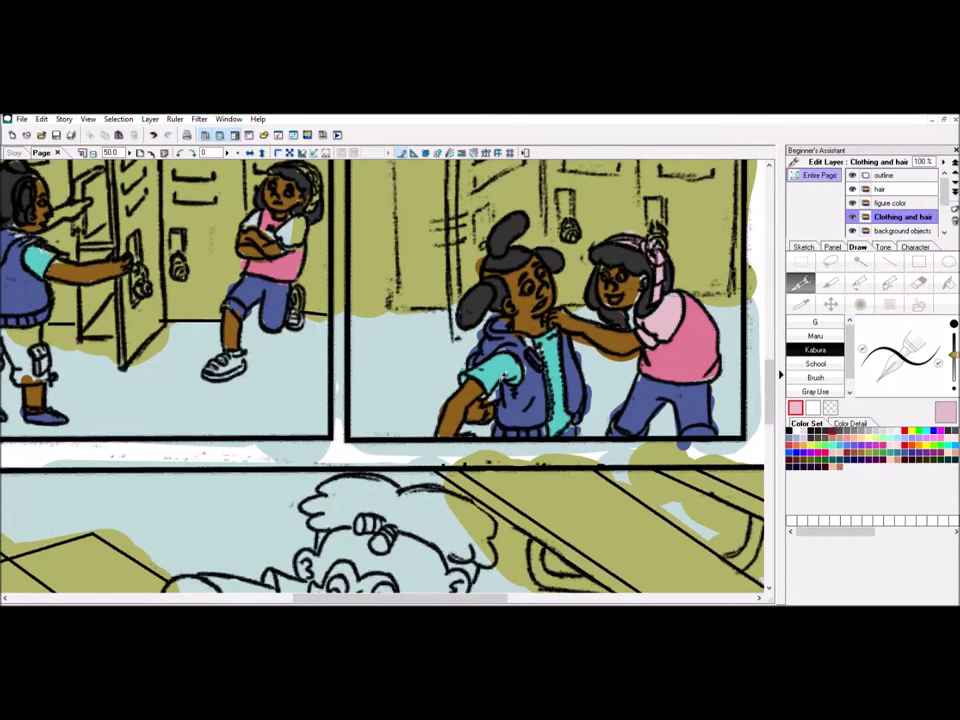
Step: Paint the vest character's raised-arm sleeve turquoise in the classroom panel and touch up the vest in dark blue
{"action": "scroll", "coordinate": [400, 300], "scroll_direction": "right", "scroll_amount": 5}
{"action": "left_click", "coordinate": [481, 364], "text": "alt"}
{"action": "left_click_drag", "start_coordinate": [767, 372], "coordinate": [767, 305]}
{"action": "left_click_drag", "start_coordinate": [352, 282], "coordinate": [374, 292]}
{"action": "left_click", "coordinate": [320, 390], "text": "alt"}
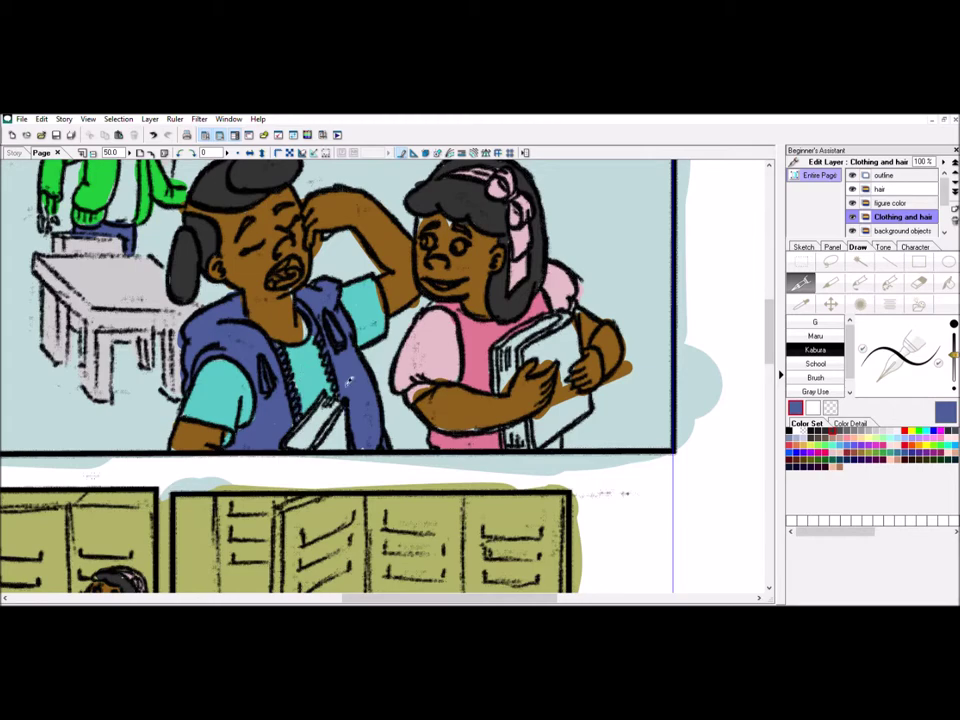
Step: Clean up the vest character's vest and turquoise shirt in the second locker panel
{"action": "scroll", "coordinate": [618, 410], "scroll_direction": "down", "scroll_amount": 3}
{"action": "key", "text": "e"}
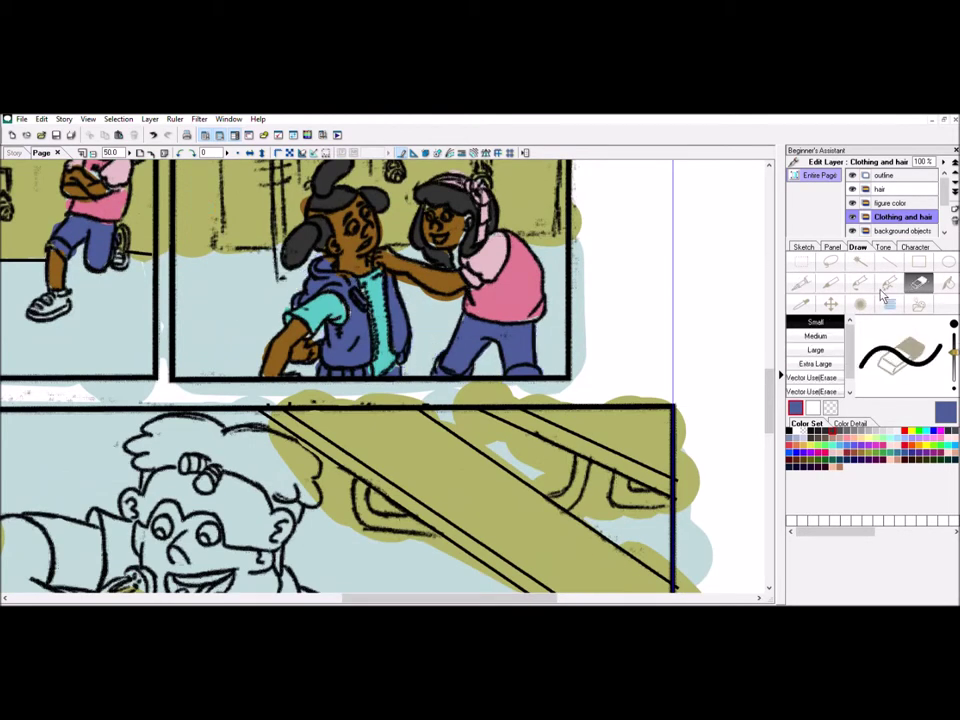
{"action": "key", "text": "p"}
{"action": "left_click", "coordinate": [335, 310], "text": "alt"}
{"action": "left_click", "coordinate": [91, 152]}
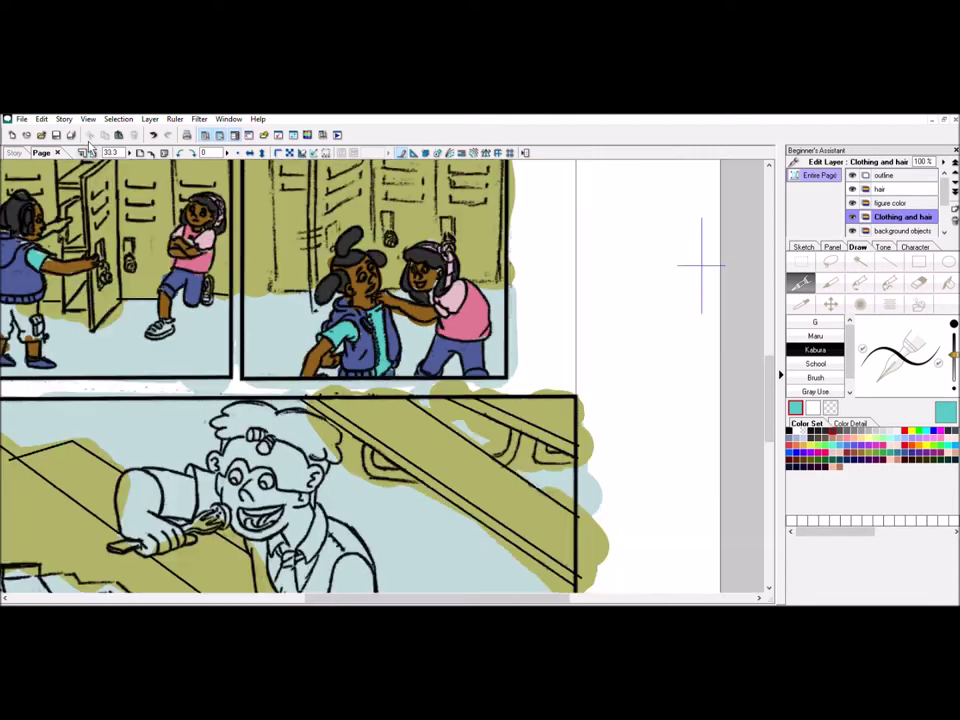
Step: Paint the arms-crossed girl's shoes light pink in the first locker panel
{"action": "scroll", "coordinate": [701, 265], "scroll_direction": "left", "scroll_amount": 5}
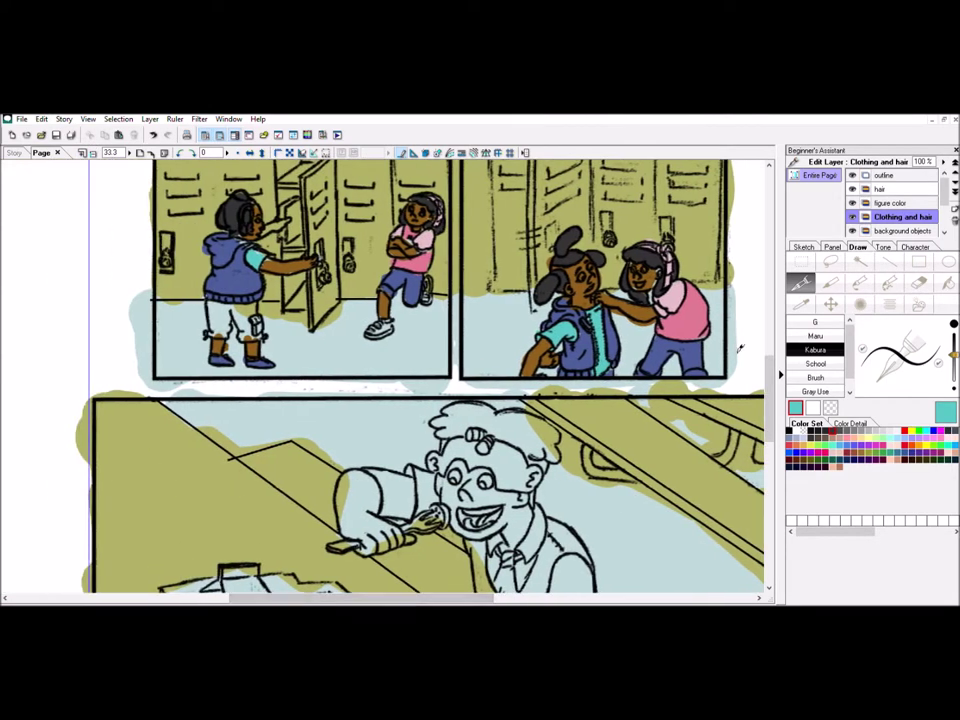
{"action": "left_click", "coordinate": [675, 268], "text": "alt"}
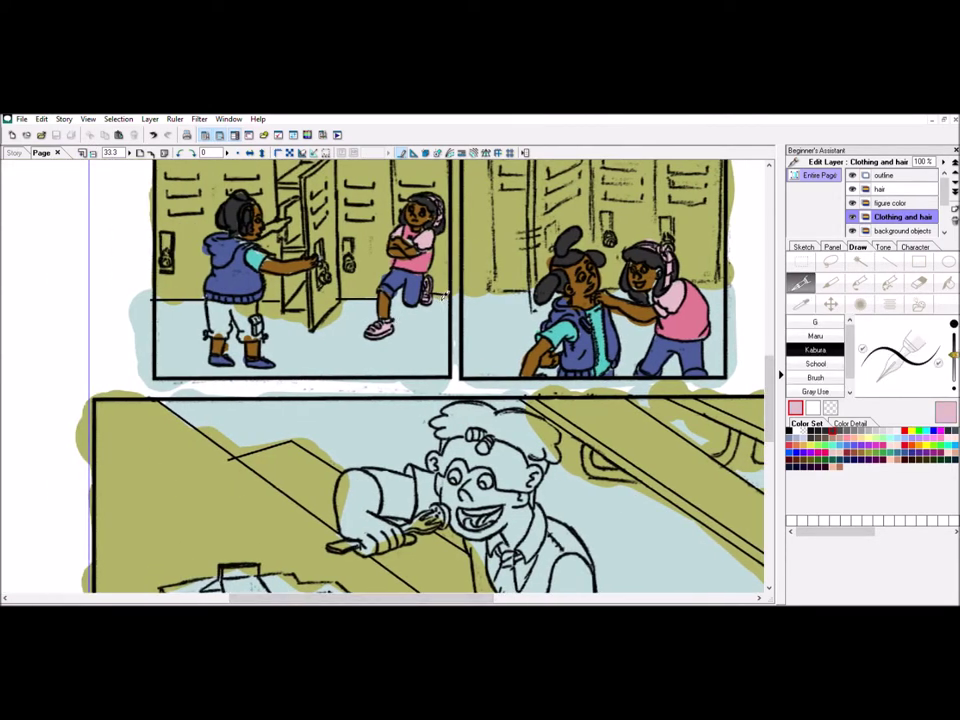
{"action": "scroll", "coordinate": [443, 295], "scroll_direction": "up", "scroll_amount": 5}
{"action": "scroll", "coordinate": [58, 271], "scroll_direction": "down", "scroll_amount": 6}
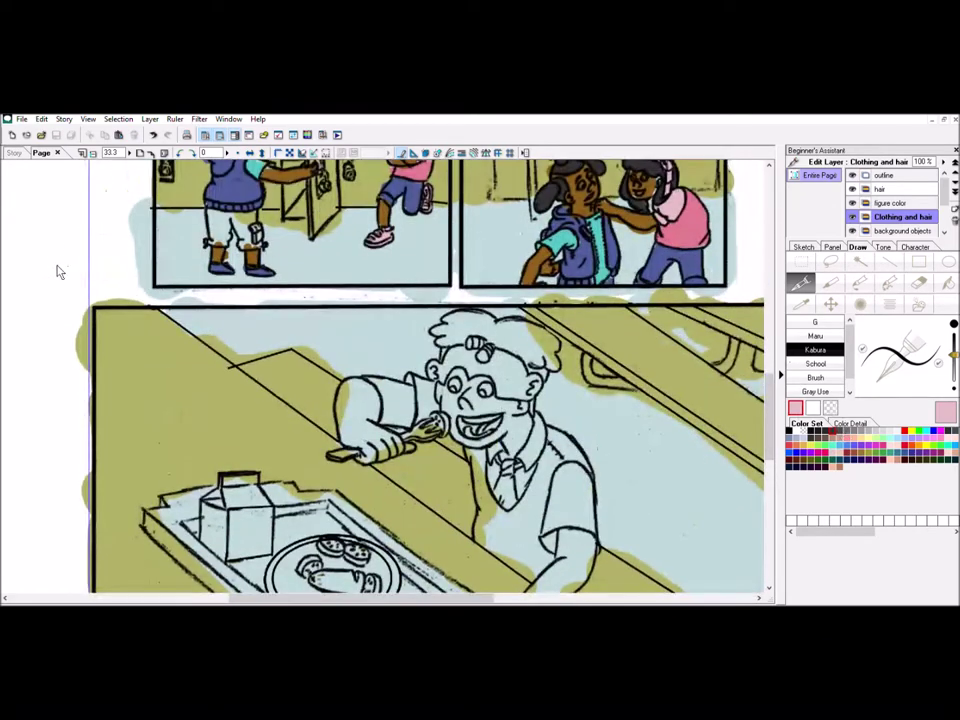
Step: On the Background color layer, erase the olive spilling past the table and bench edges behind the eating boy
{"action": "key", "text": "ctrl+bracketleft"}
{"action": "key", "text": "ctrl+bracketleft"}
{"action": "key", "text": "e"}
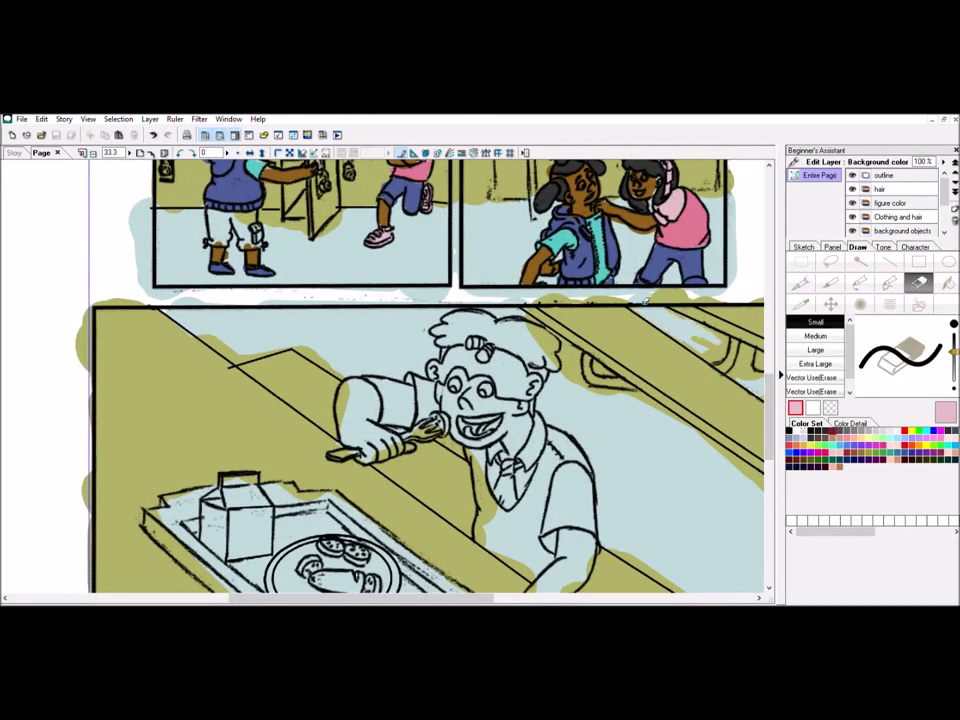
{"action": "scroll", "coordinate": [645, 300], "scroll_direction": "right", "scroll_amount": 4}
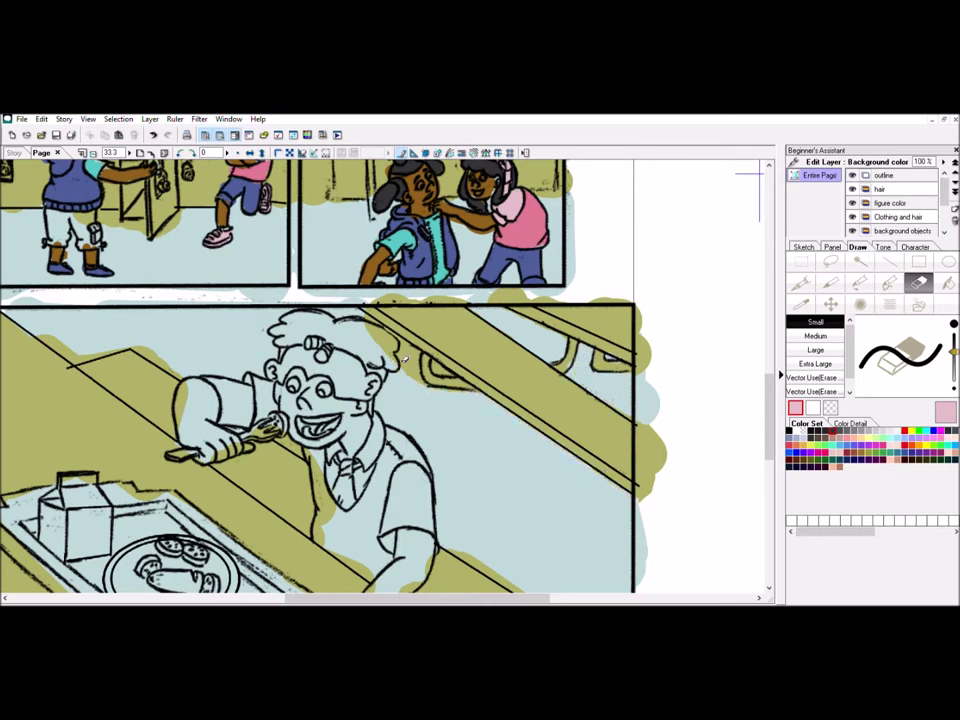
{"action": "scroll", "coordinate": [448, 363], "scroll_direction": "left", "scroll_amount": 3}
Step: Fill the remaining gaps of the cafeteria tables and benches with olive and tidy their edges
{"action": "key", "text": "b"}
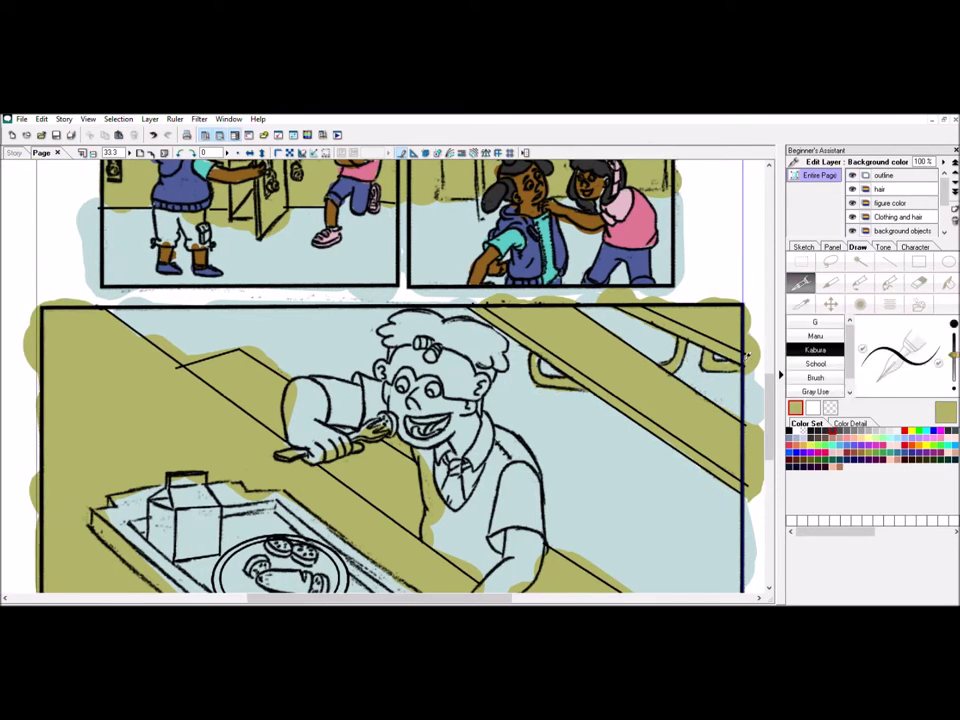
{"action": "left_click", "coordinate": [919, 284]}
{"action": "scroll", "coordinate": [281, 340], "scroll_direction": "left", "scroll_amount": 3}
{"action": "scroll", "coordinate": [411, 370], "scroll_direction": "right", "scroll_amount": 5}
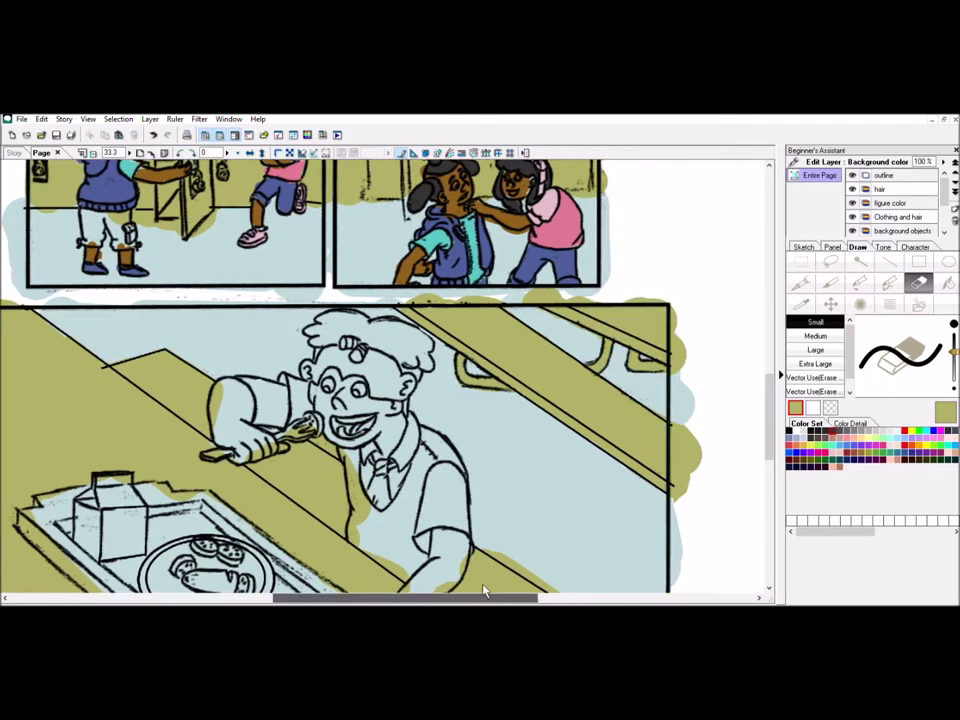
{"action": "scroll", "coordinate": [362, 437], "scroll_direction": "down", "scroll_amount": 4}
{"action": "key", "text": "p"}
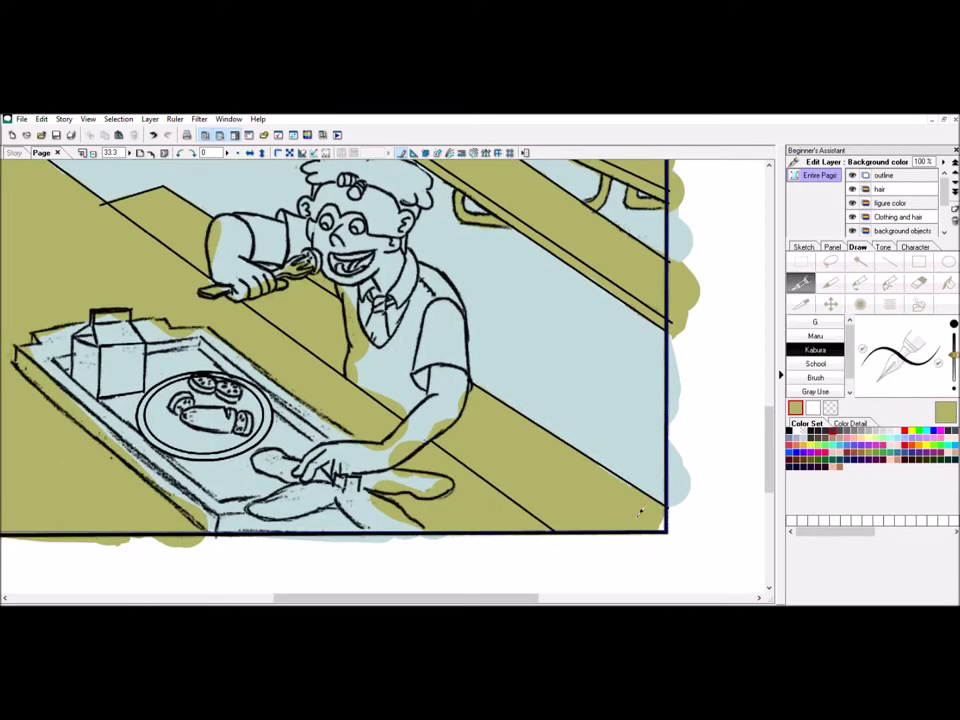
{"action": "scroll", "coordinate": [633, 472], "scroll_direction": "down", "scroll_amount": 3}
{"action": "scroll", "coordinate": [392, 514], "scroll_direction": "down", "scroll_amount": 5}
{"action": "scroll", "coordinate": [133, 439], "scroll_direction": "right", "scroll_amount": 3}
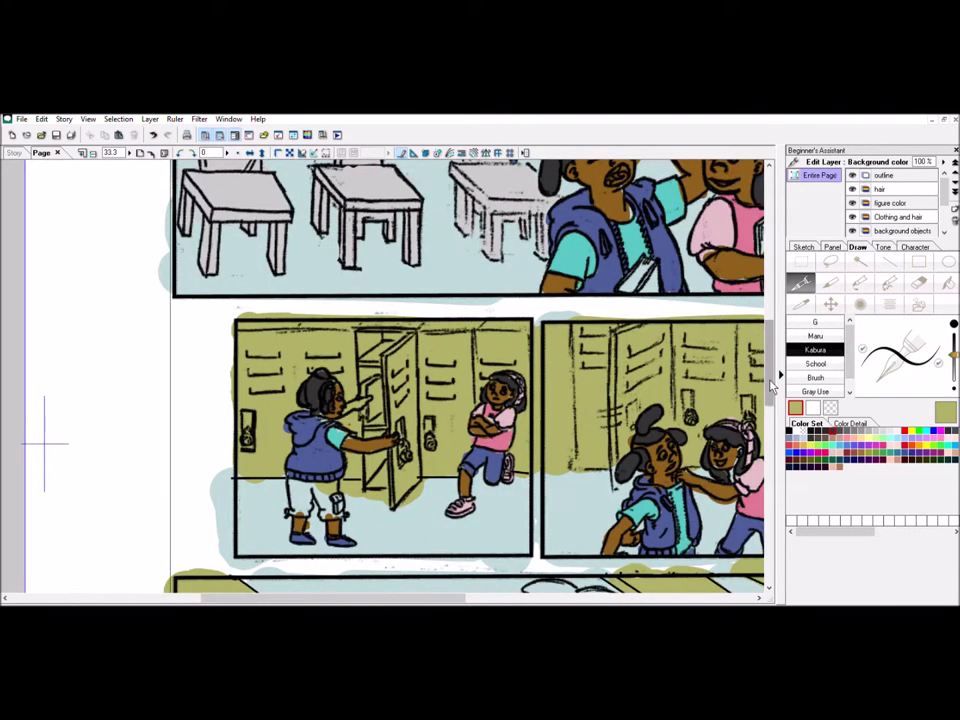
Step: On the figure color layer, erase the brown overspill around the book-carrying girl's arms and books in the classroom
{"action": "scroll", "coordinate": [43, 439], "scroll_direction": "up", "scroll_amount": 3}
{"action": "left_click", "coordinate": [660, 270], "text": "ctrl+shift"}
{"action": "left_click", "coordinate": [650, 300], "text": "alt"}
{"action": "key", "text": "e"}
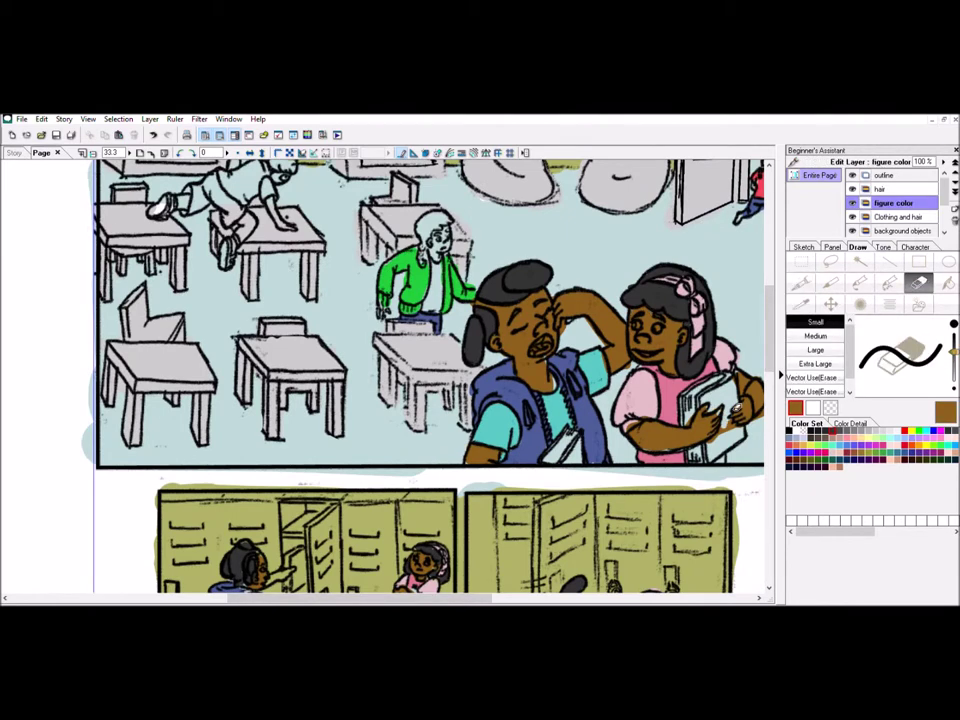
{"action": "scroll", "coordinate": [538, 592], "scroll_direction": "right", "scroll_amount": 3}
{"action": "key", "text": "p"}
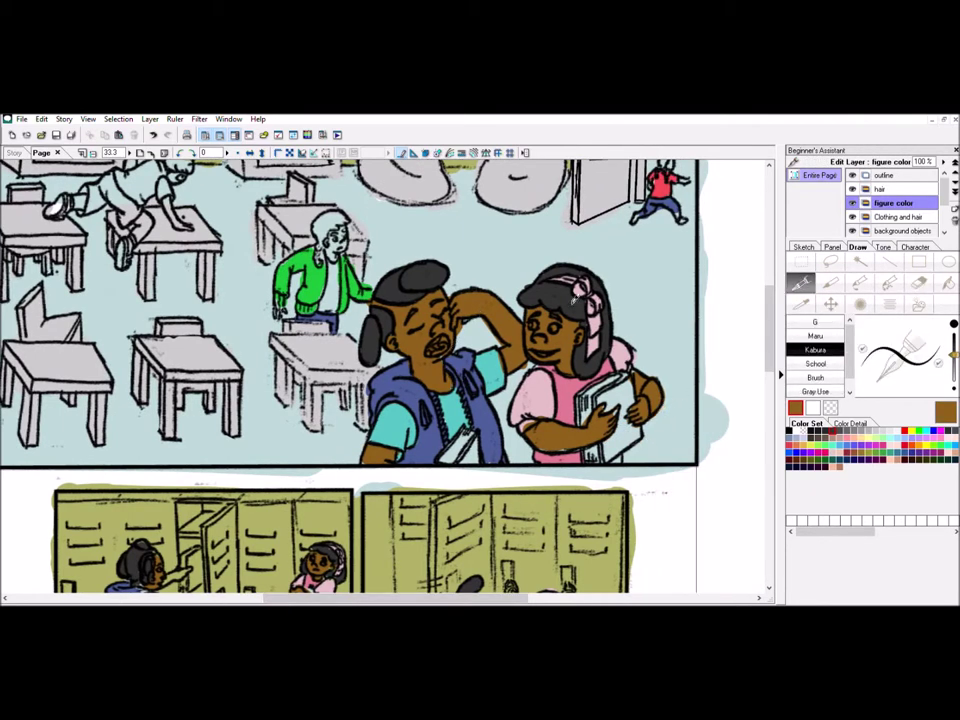
Step: On the figure color layer, touch up the brown skin and erase its overspill on the figures in the classroom and locker panels
{"action": "key", "text": "e"}
{"action": "key", "text": "p"}
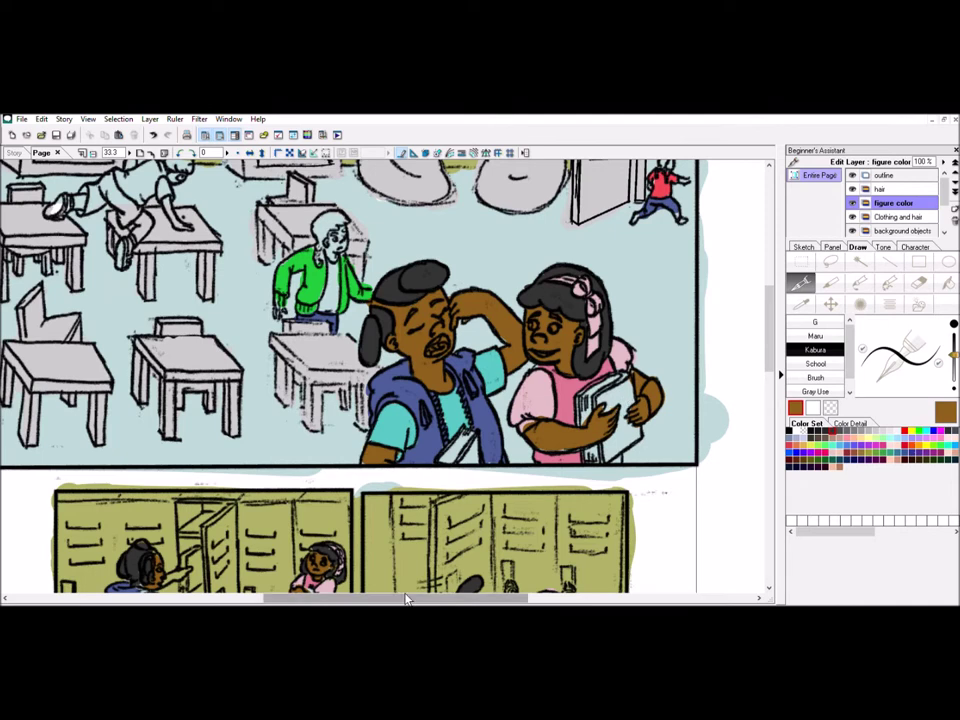
{"action": "scroll", "coordinate": [415, 601], "scroll_direction": "down", "scroll_amount": 3}
{"action": "scroll", "coordinate": [415, 601], "scroll_direction": "left", "scroll_amount": 3}
{"action": "key", "text": "e"}
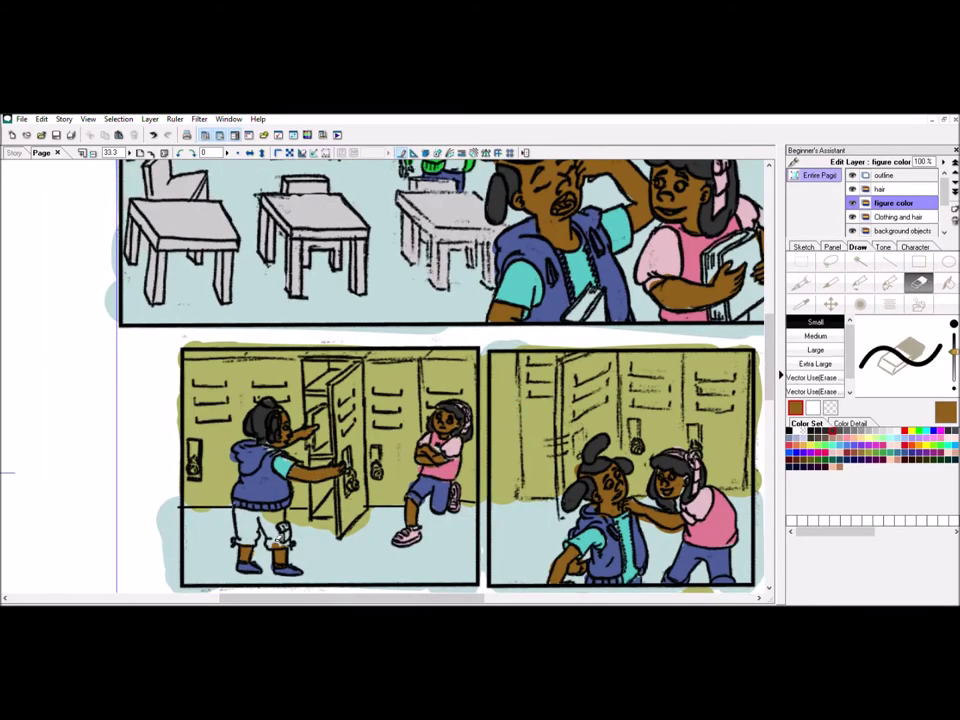
{"action": "key", "text": "p"}
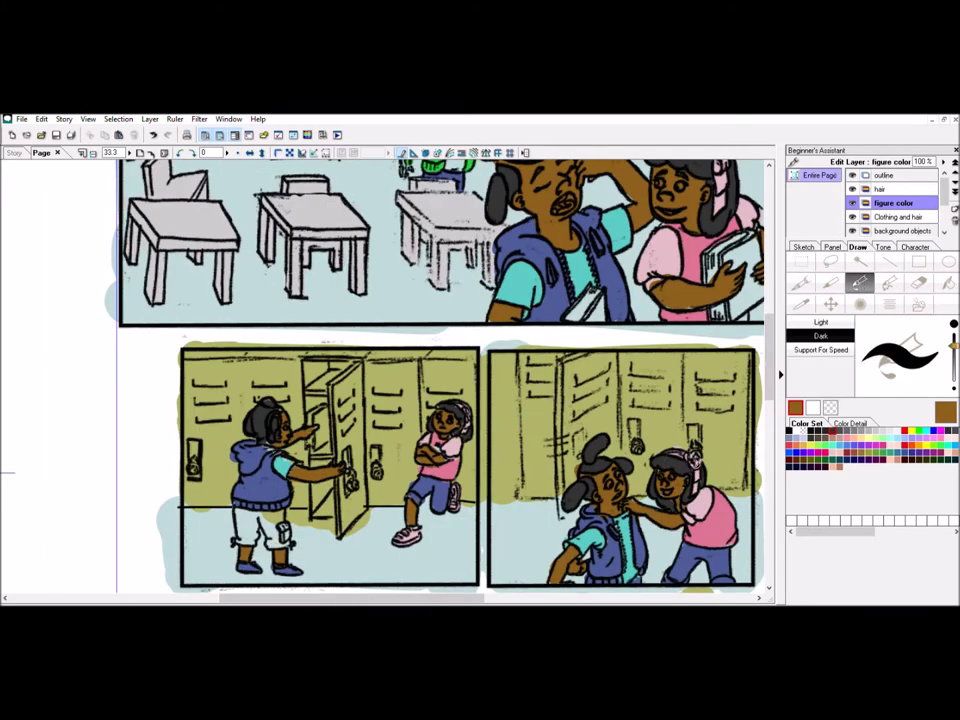
{"action": "key", "text": "e"}
{"action": "key", "text": "g"}
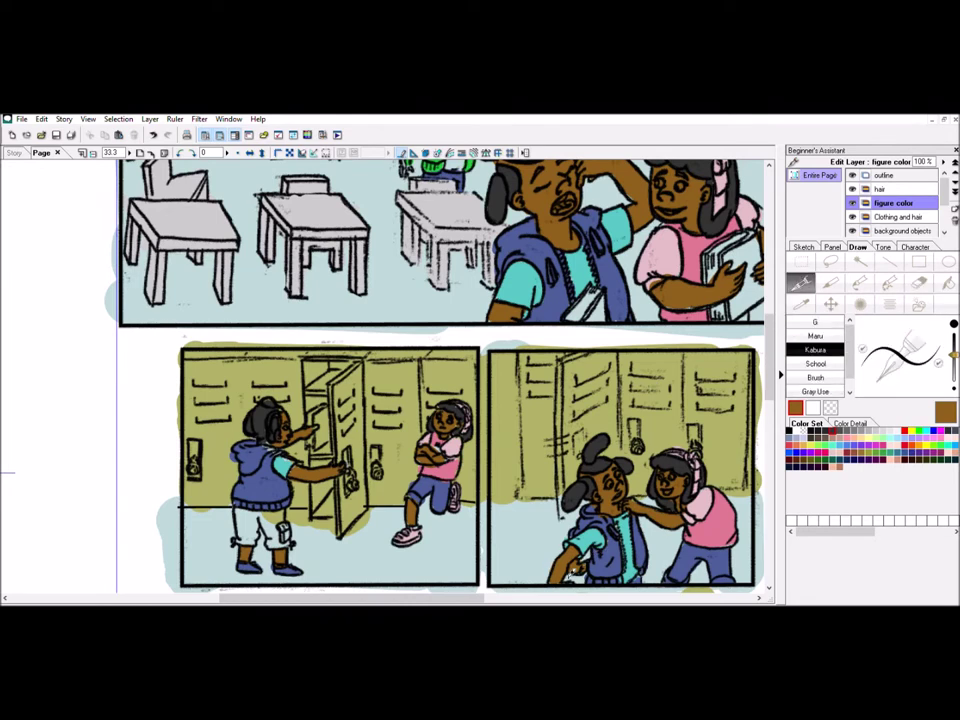
{"action": "key", "text": "e"}
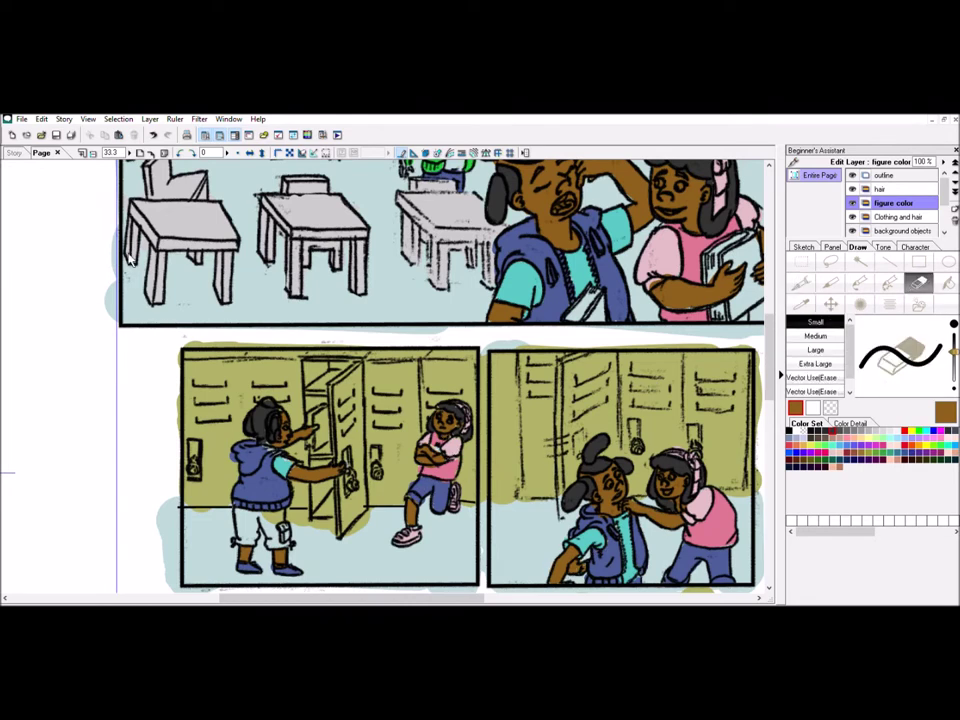
Step: On the Clothing and hair layer, clean up the pink and blue clothing edges of the figures in the locker panels
{"action": "left_click", "coordinate": [467, 452], "text": "alt"}
{"action": "key", "text": "g"}
{"action": "left_click", "coordinate": [245, 452], "text": "alt"}
{"action": "key", "text": "e"}
{"action": "scroll", "coordinate": [562, 332], "scroll_direction": "up", "scroll_amount": 5}
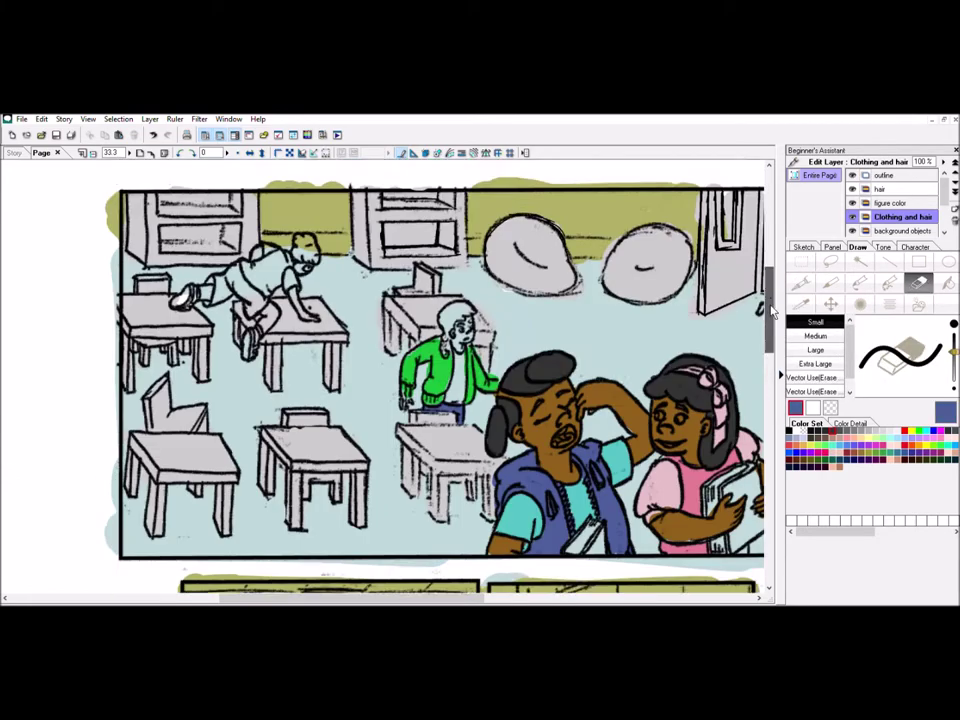
{"action": "scroll", "coordinate": [562, 332], "scroll_direction": "down", "scroll_amount": 4}
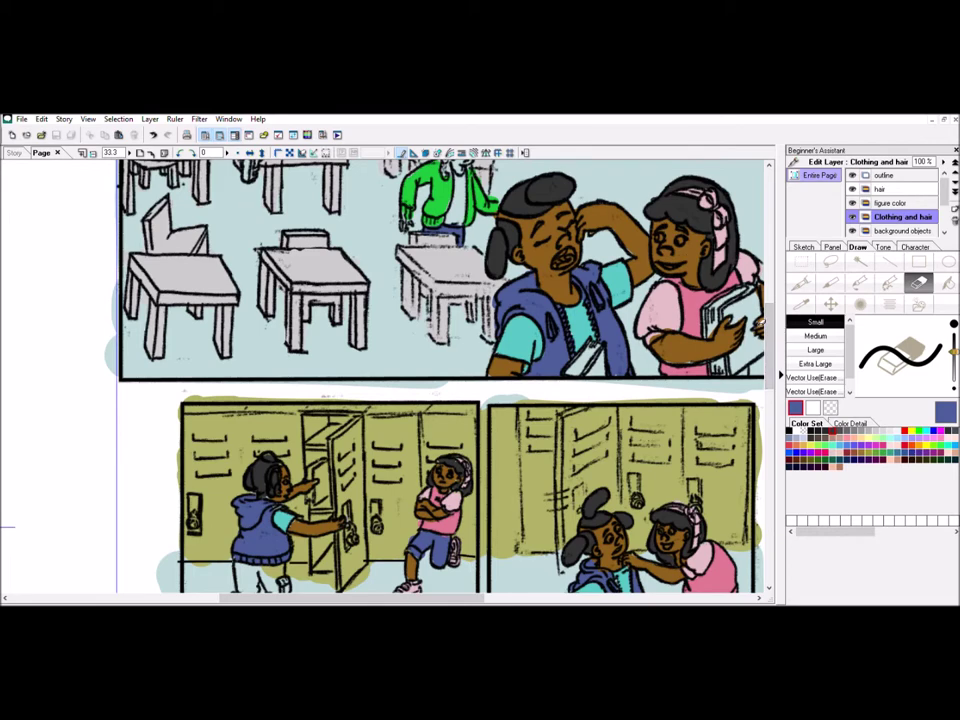
Step: On the background objects layer, touch up the classroom desks with the light gray palette color
{"action": "scroll", "coordinate": [398, 178], "scroll_direction": "up", "scroll_amount": 5}
{"action": "scroll", "coordinate": [383, 440], "scroll_direction": "right", "scroll_amount": 3}
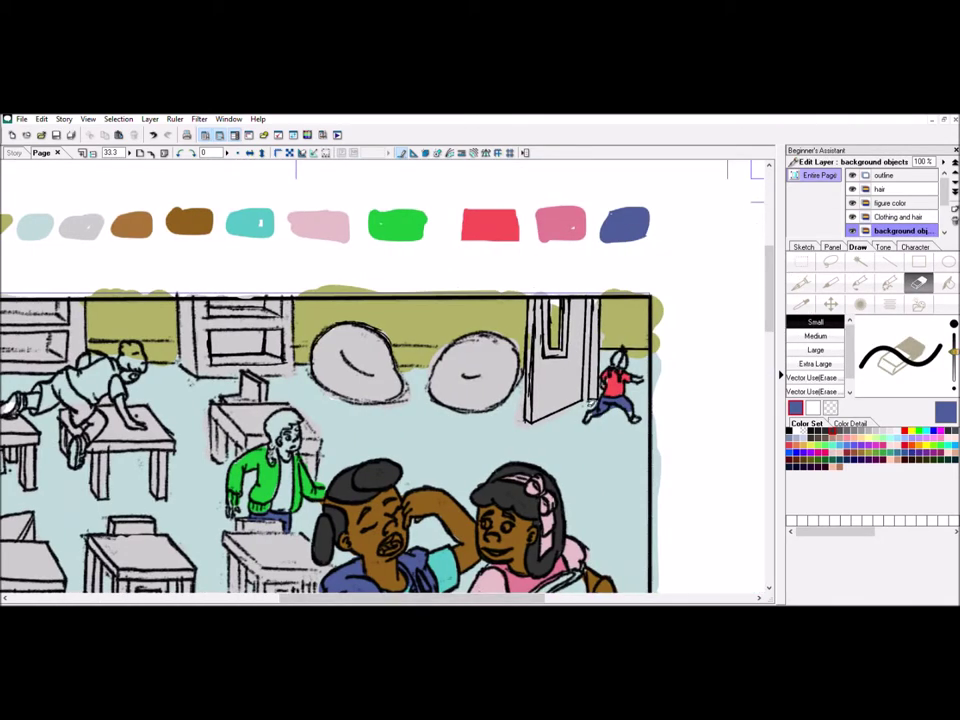
{"action": "scroll", "coordinate": [383, 440], "scroll_direction": "left", "scroll_amount": 5}
{"action": "key", "text": "b"}
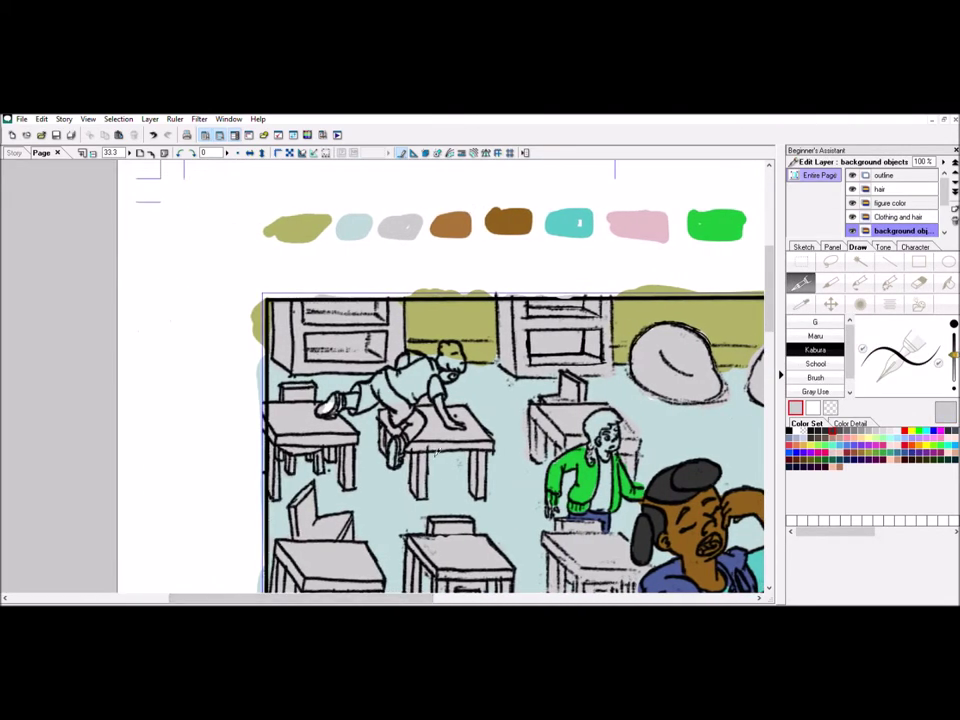
{"action": "scroll", "coordinate": [136, 548], "scroll_direction": "down", "scroll_amount": 5}
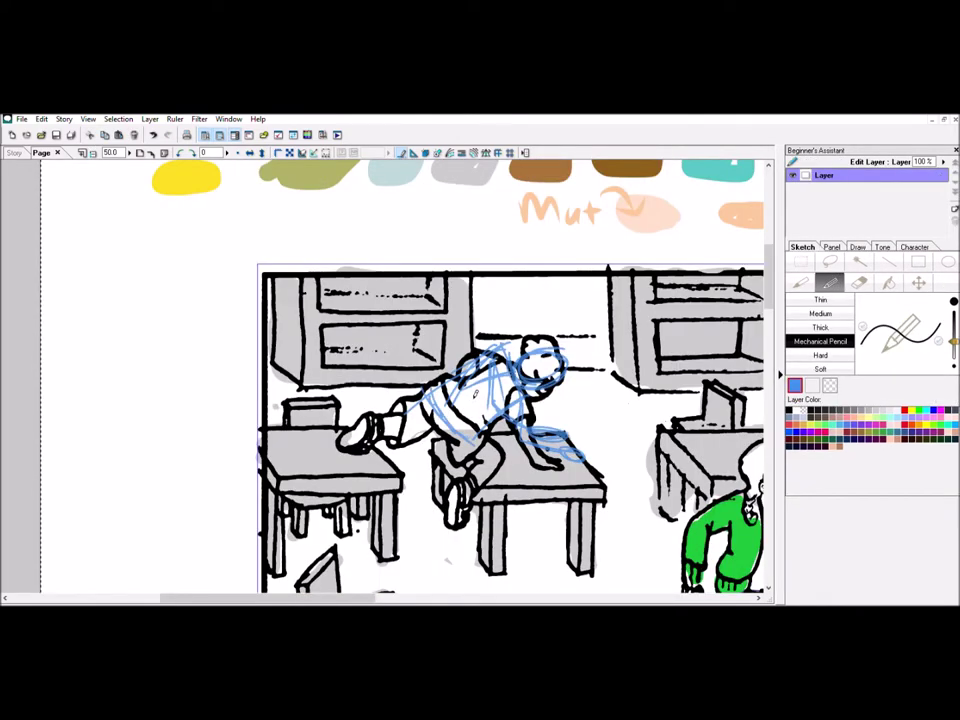
Step: With the blue Mechanical Pencil, extend the stick figure lunging across the classroom desks with both legs, the feet and the reaching hands
{"action": "left_click_drag", "start_coordinate": [448, 470], "coordinate": [460, 520]}
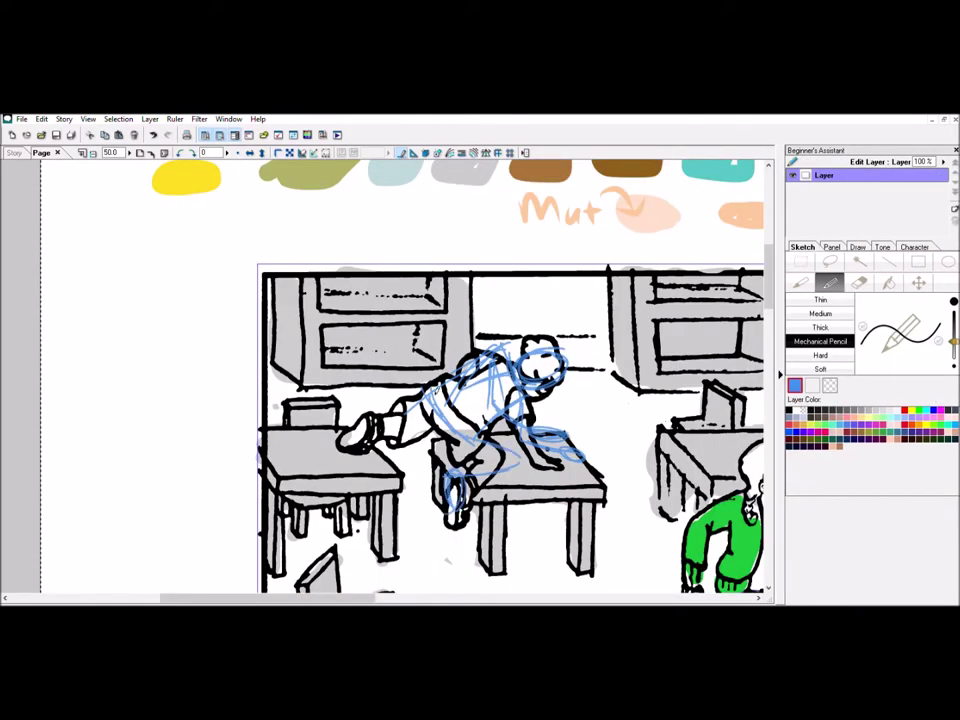
{"action": "left_click_drag", "start_coordinate": [360, 440], "coordinate": [280, 447]}
{"action": "left_click_drag", "start_coordinate": [380, 405], "coordinate": [470, 360]}
{"action": "left_click_drag", "start_coordinate": [530, 430], "coordinate": [602, 461]}
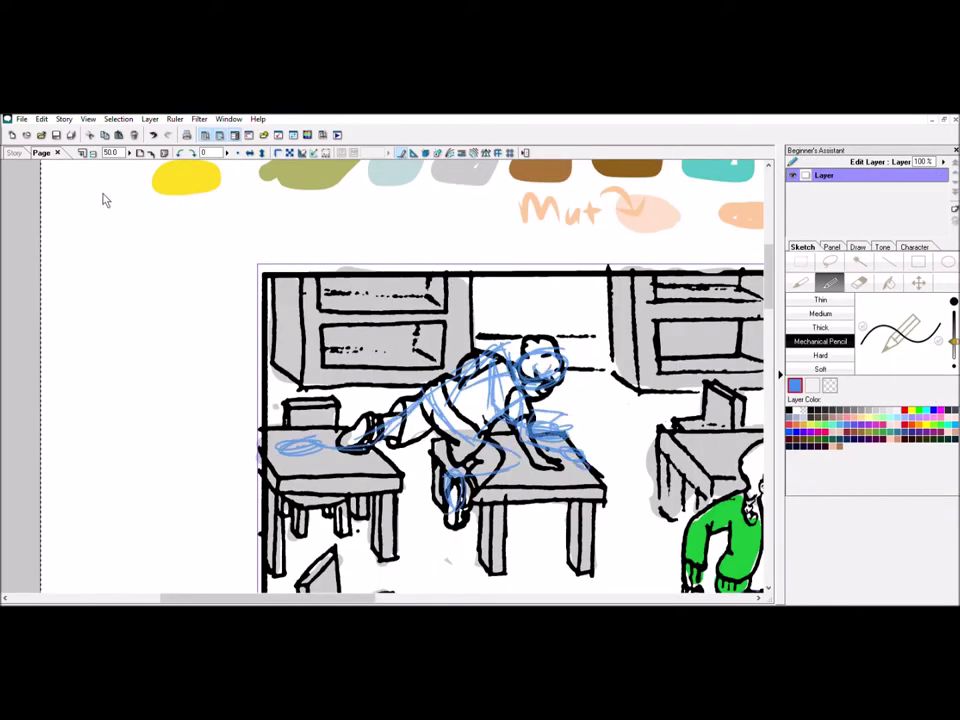
Step: On a new layer above the blue stick figure, sketch the head, torso and near arm with a crimson 0.1mm marker
{"action": "left_click", "coordinate": [882, 247]}
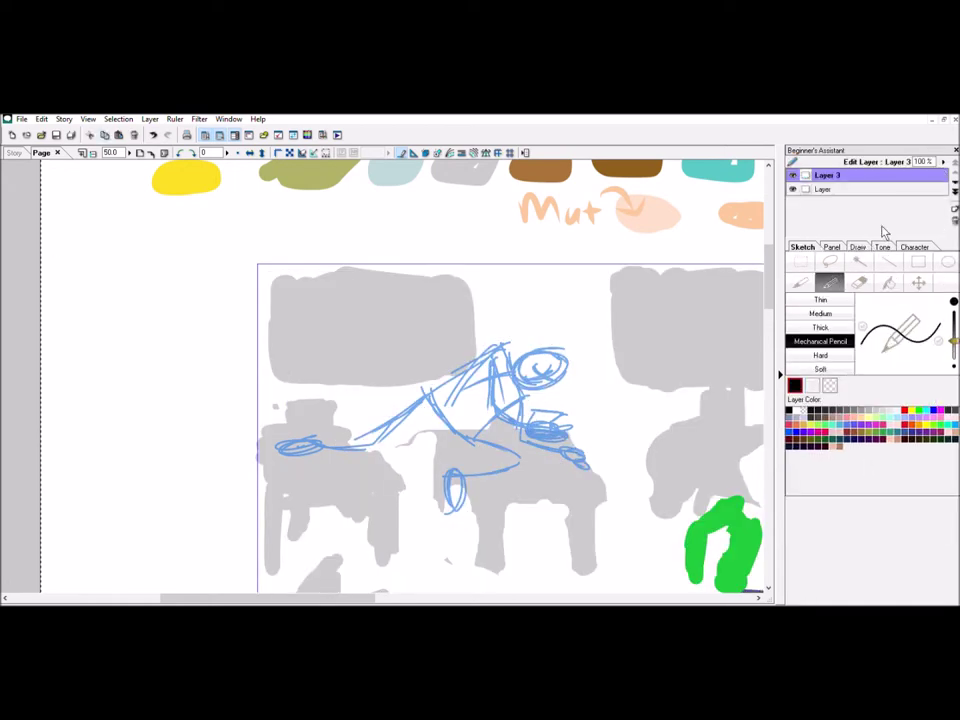
{"action": "left_click", "coordinate": [820, 369]}
{"action": "left_click", "coordinate": [825, 432]}
{"action": "scroll", "coordinate": [378, 237], "scroll_direction": "up", "scroll_amount": 2}
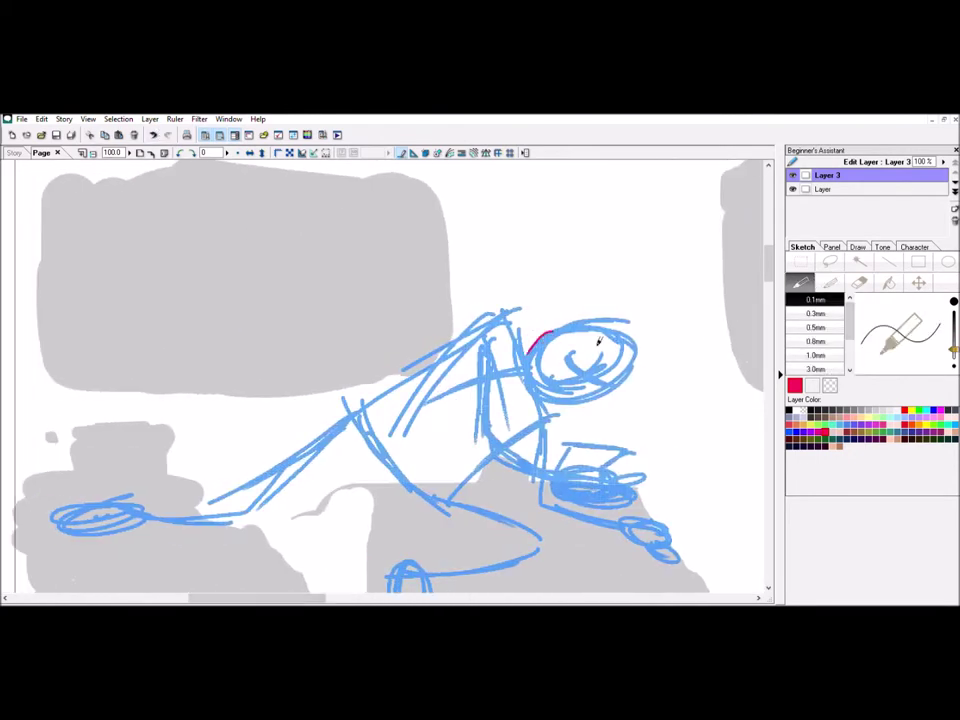
{"action": "mouse_move", "coordinate": [598, 342]}
{"action": "left_mouse_down"}
{"action": "mouse_move", "coordinate": [583, 390]}
{"action": "mouse_move", "coordinate": [600, 407]}
{"action": "mouse_move", "coordinate": [543, 352]}
{"action": "mouse_move", "coordinate": [497, 440]}
{"action": "mouse_move", "coordinate": [560, 470]}
{"action": "mouse_move", "coordinate": [605, 455]}
{"action": "mouse_move", "coordinate": [495, 322]}
{"action": "left_mouse_up"}
{"action": "mouse_move", "coordinate": [466, 383]}
{"action": "left_mouse_down"}
{"action": "mouse_move", "coordinate": [335, 392]}
{"action": "mouse_move", "coordinate": [400, 452]}
{"action": "mouse_move", "coordinate": [485, 425]}
{"action": "mouse_move", "coordinate": [566, 430]}
{"action": "left_mouse_up"}
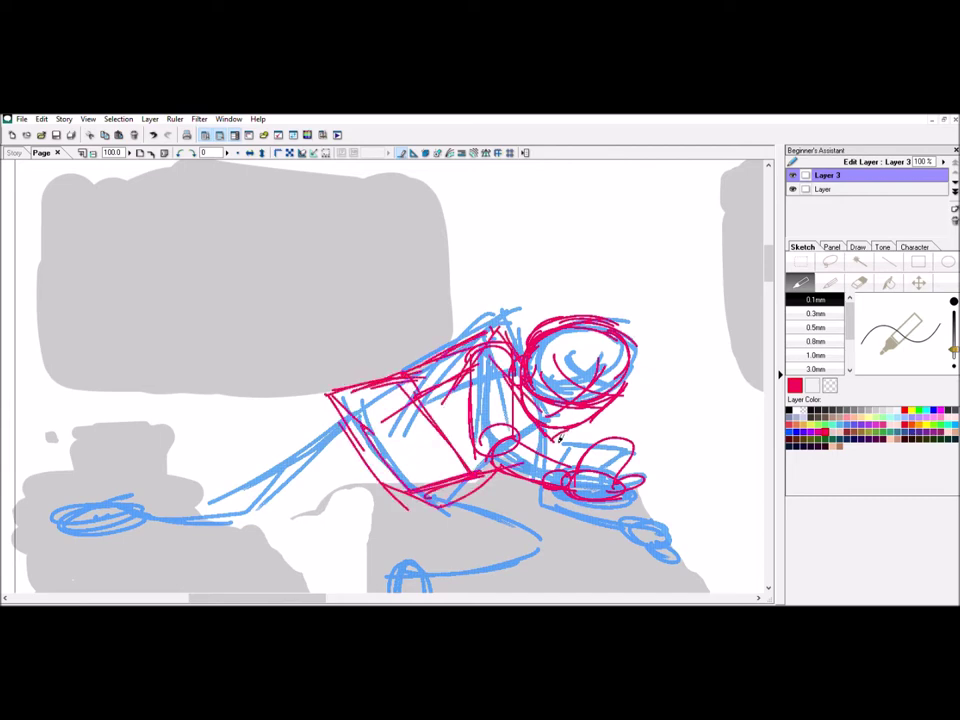
Step: Sketch the lunging figure's far arm, shorts, bent leg and outstretched leg with both feet in crimson over the blue guide
{"action": "scroll", "coordinate": [566, 431], "scroll_direction": "down", "scroll_amount": 4}
{"action": "mouse_move", "coordinate": [548, 330]}
{"action": "left_mouse_down"}
{"action": "mouse_move", "coordinate": [677, 357]}
{"action": "mouse_move", "coordinate": [441, 332]}
{"action": "mouse_move", "coordinate": [404, 388]}
{"action": "mouse_move", "coordinate": [425, 392]}
{"action": "left_mouse_up"}
{"action": "left_click_drag", "start_coordinate": [313, 597], "coordinate": [283, 597]}
{"action": "left_click_drag", "start_coordinate": [395, 300], "coordinate": [420, 330]}
{"action": "mouse_move", "coordinate": [480, 215]}
{"action": "left_mouse_down"}
{"action": "mouse_move", "coordinate": [300, 320]}
{"action": "mouse_move", "coordinate": [180, 345]}
{"action": "left_mouse_up"}
{"action": "left_click_drag", "start_coordinate": [304, 320], "coordinate": [242, 315]}
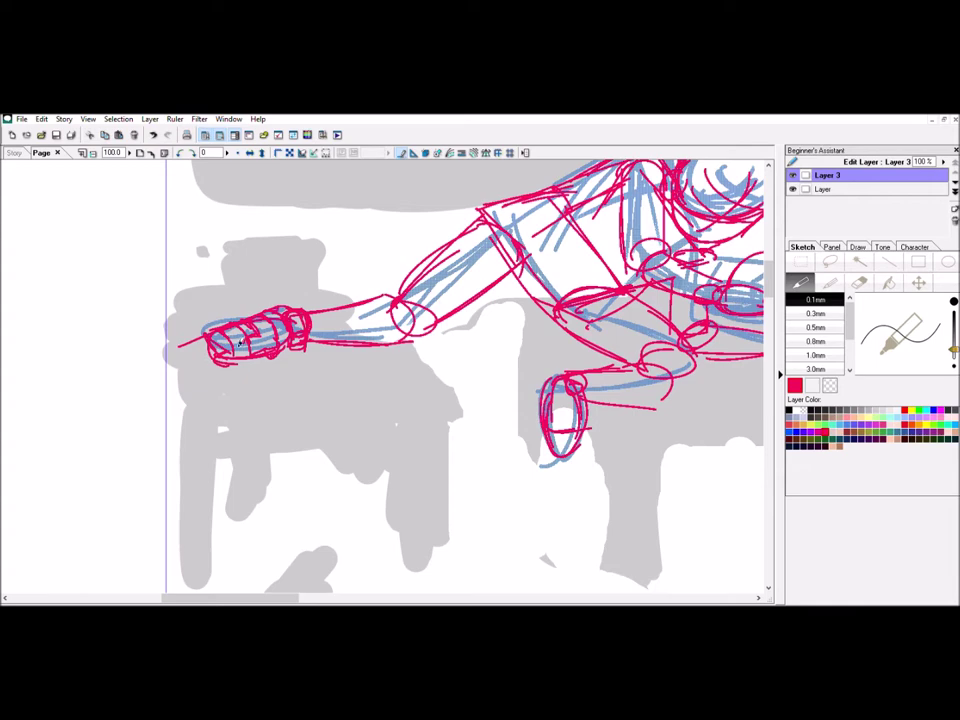
{"action": "mouse_move", "coordinate": [395, 310]}
{"action": "left_mouse_down"}
{"action": "mouse_move", "coordinate": [490, 250]}
{"action": "mouse_move", "coordinate": [480, 240]}
{"action": "mouse_move", "coordinate": [500, 260]}
{"action": "left_mouse_up"}
Step: Refine the crimson sketch with the neck, sleeve, fingers, facial features and tufted hair
{"action": "scroll", "coordinate": [465, 375], "scroll_direction": "up", "scroll_amount": 2}
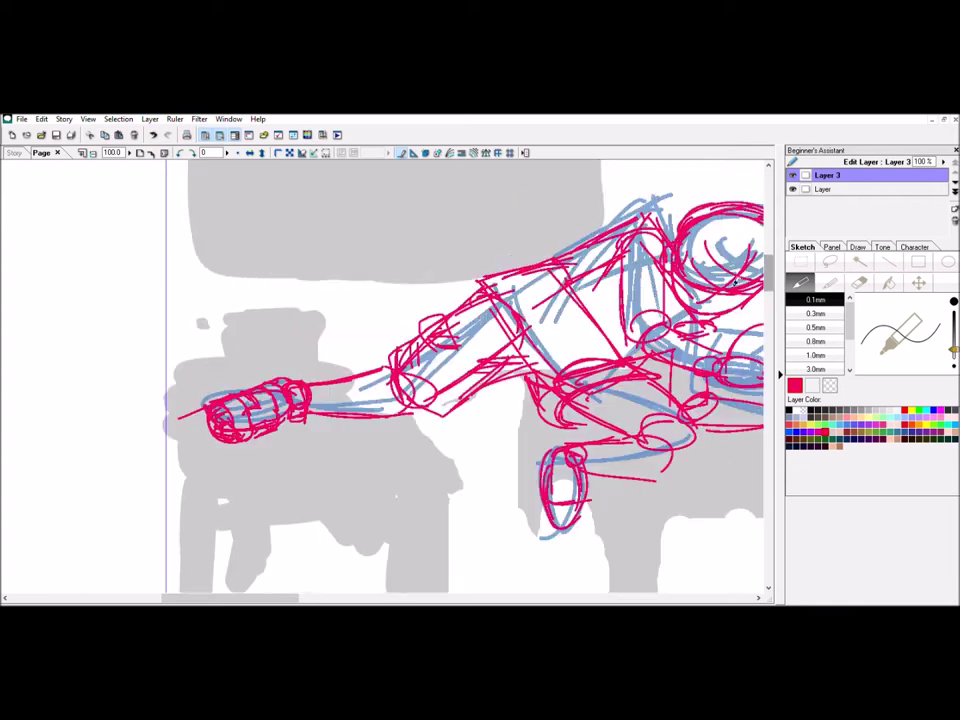
{"action": "left_click", "coordinate": [794, 385]}
{"action": "left_click", "coordinate": [794, 385]}
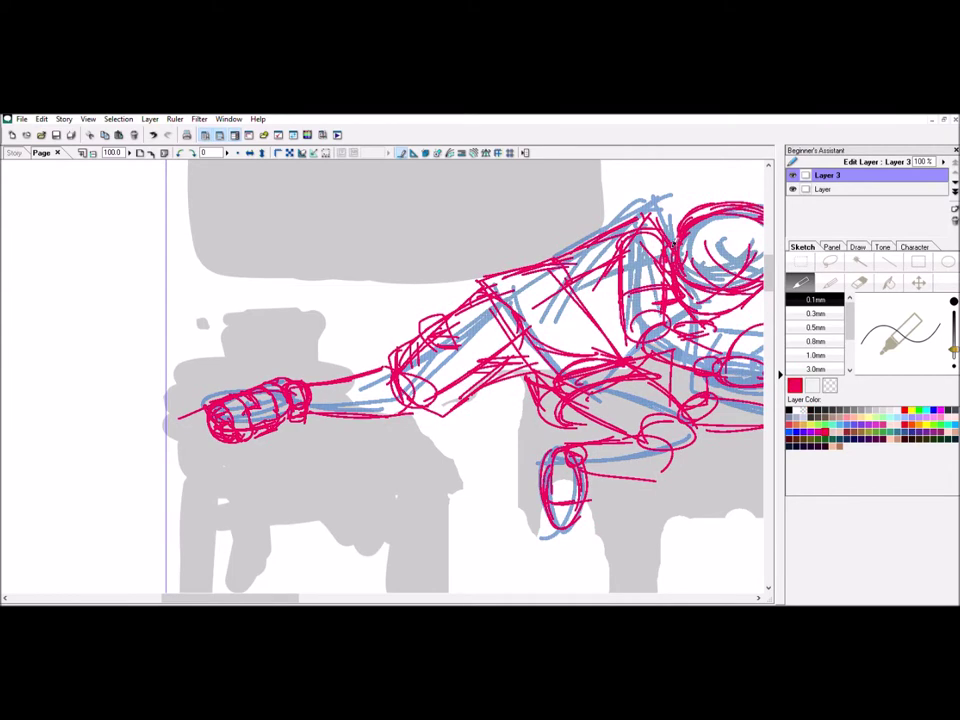
{"action": "scroll", "coordinate": [460, 260], "scroll_direction": "right", "scroll_amount": 3}
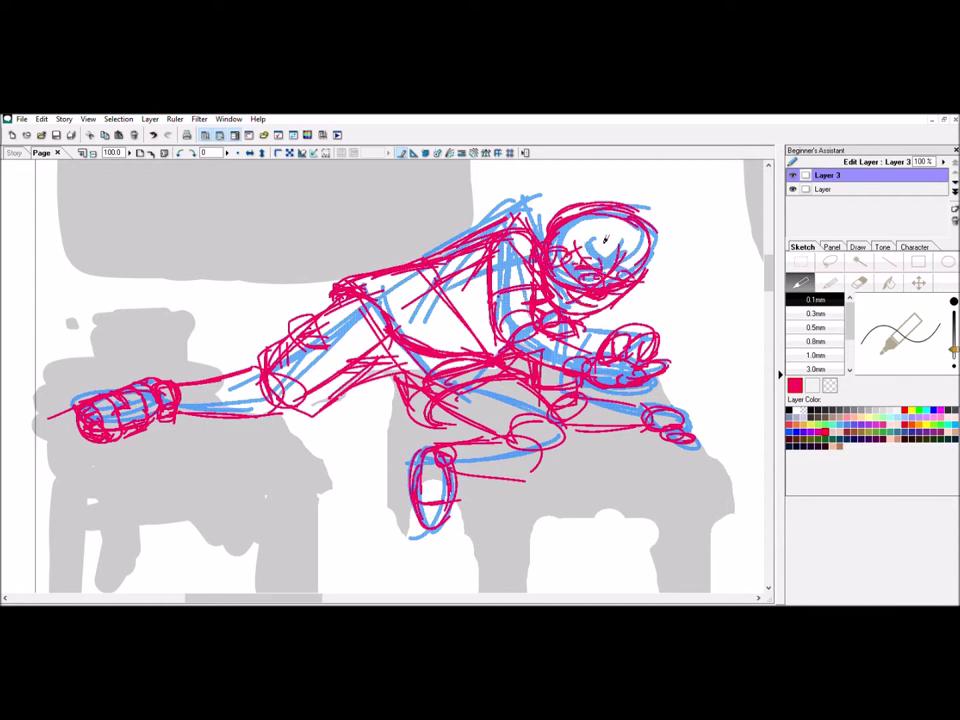
{"action": "left_click_drag", "start_coordinate": [656, 265], "coordinate": [680, 240]}
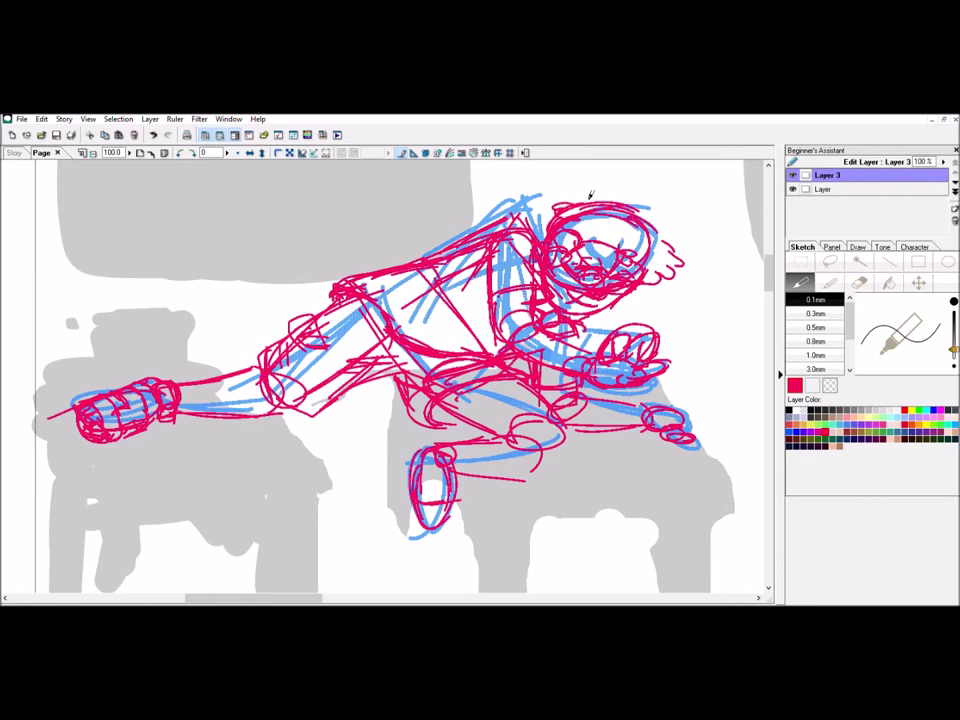
Step: On a new layer, trace the figure's face, ears, neck and hair with a thin dark gray Mechanical Pencil
{"action": "key", "text": "ctrl+shift+n"}
{"action": "left_click", "coordinate": [828, 283]}
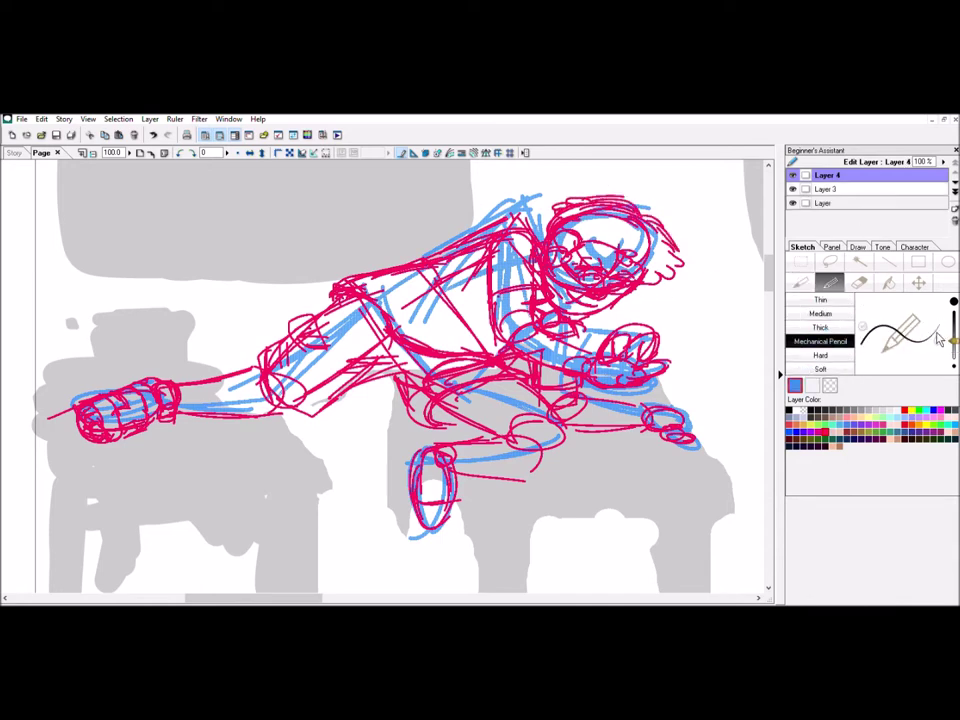
{"action": "key", "text": "ctrl+plus"}
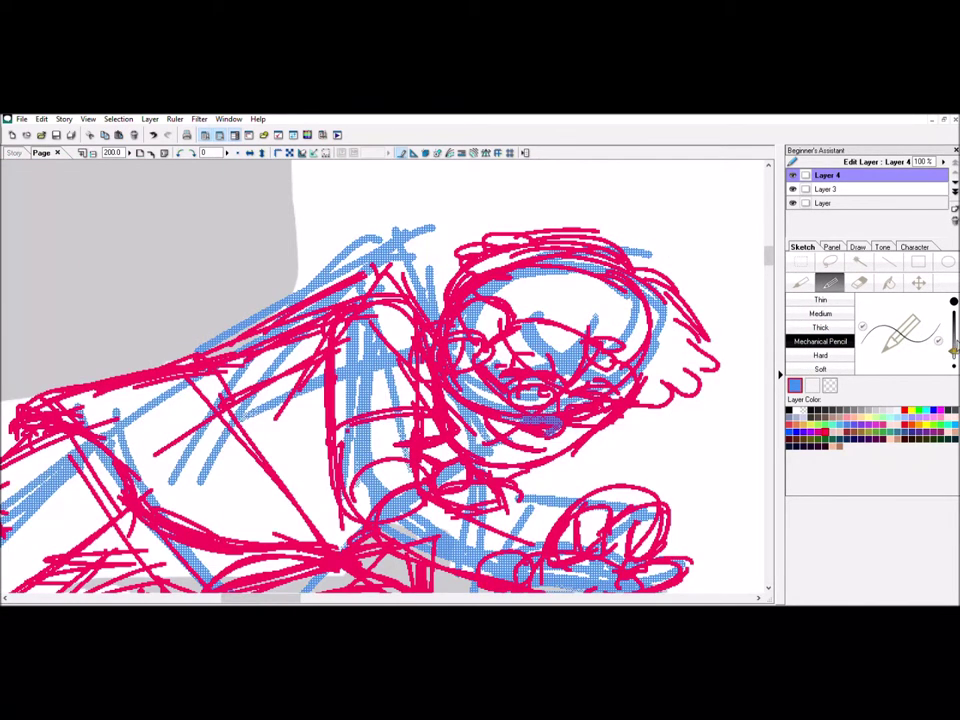
{"action": "left_click_drag", "start_coordinate": [522, 420], "coordinate": [562, 432]}
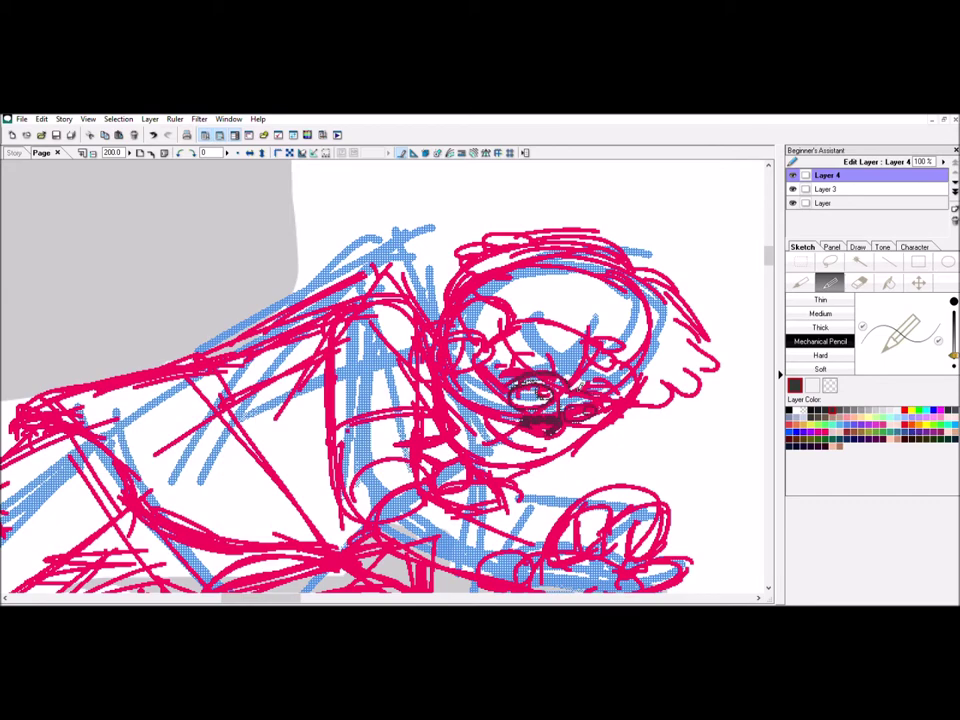
{"action": "scroll", "coordinate": [387, 380], "scroll_direction": "up", "scroll_amount": 3}
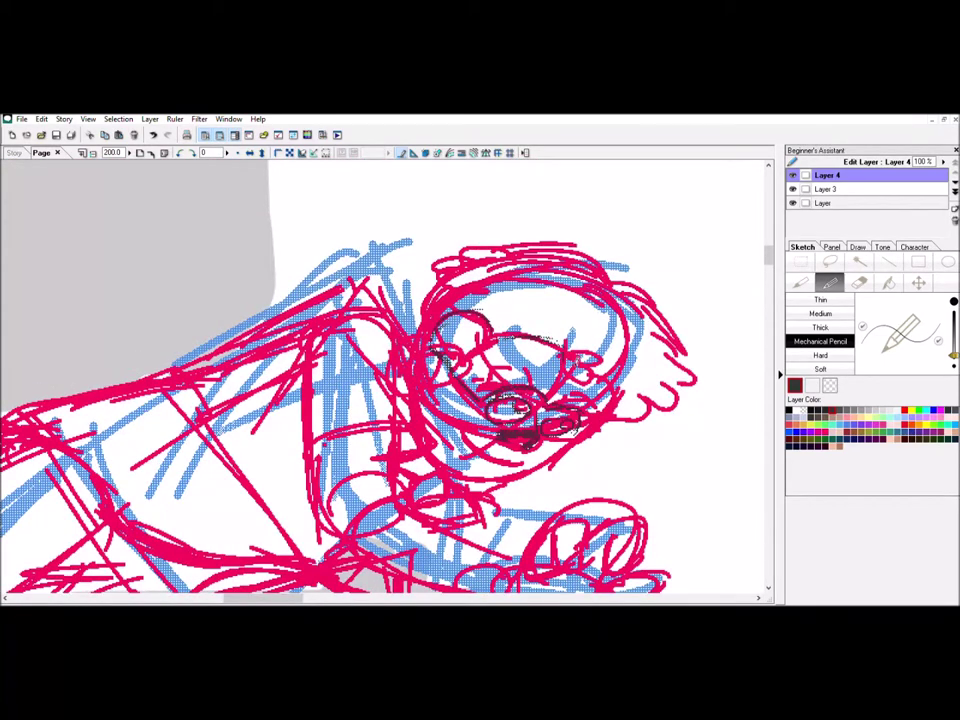
{"action": "left_click_drag", "start_coordinate": [320, 436], "coordinate": [403, 475]}
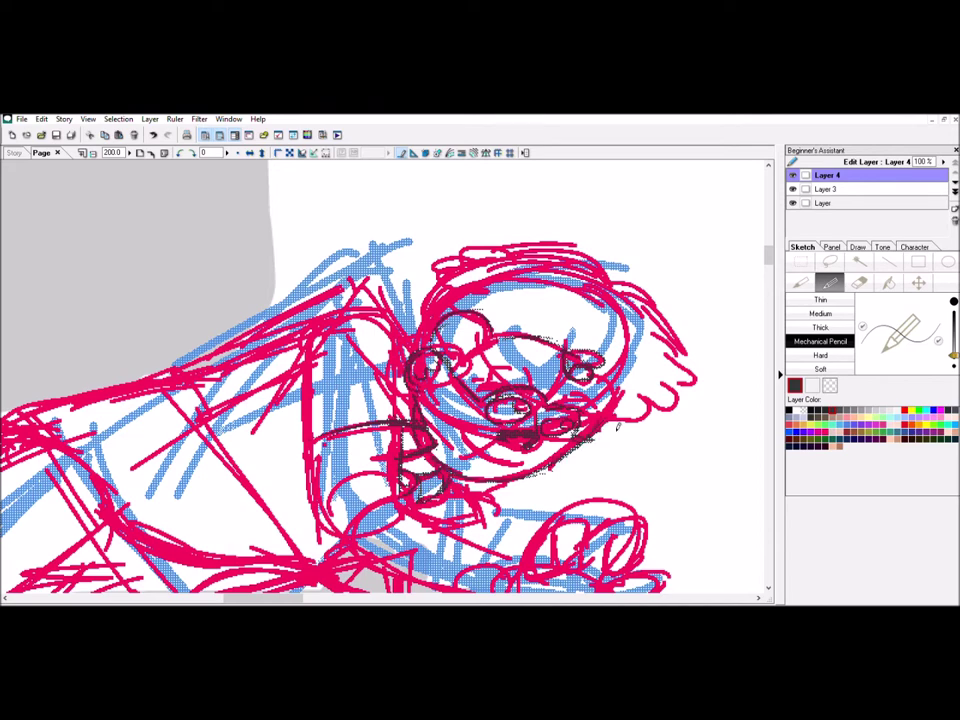
{"action": "mouse_move", "coordinate": [440, 240]}
{"action": "left_mouse_down"}
{"action": "mouse_move", "coordinate": [575, 236]}
{"action": "mouse_move", "coordinate": [662, 380]}
{"action": "mouse_move", "coordinate": [422, 272]}
{"action": "left_mouse_up"}
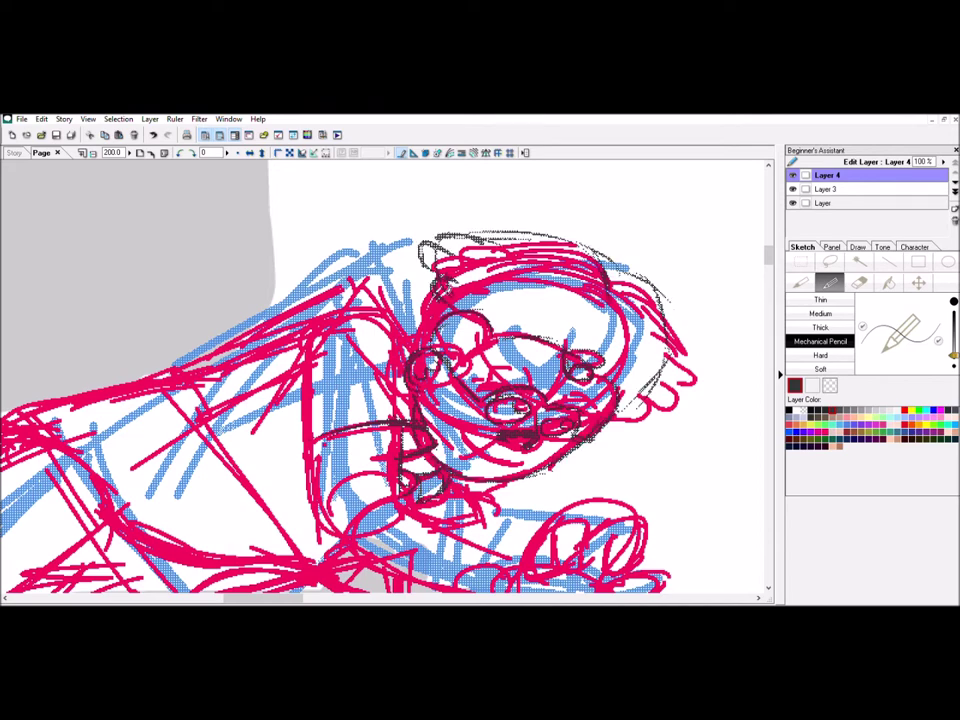
{"action": "left_click_drag", "start_coordinate": [505, 245], "coordinate": [432, 380]}
Step: Trace the lunging figure's shirt in dark gray, outlining the back, sleeve and hem and adding fold lines
{"action": "scroll", "coordinate": [387, 380], "scroll_direction": "left", "scroll_amount": 3}
{"action": "scroll", "coordinate": [387, 375], "scroll_direction": "left", "scroll_amount": 2}
{"action": "scroll", "coordinate": [387, 375], "scroll_direction": "down", "scroll_amount": 5}
{"action": "left_click_drag", "start_coordinate": [520, 165], "coordinate": [545, 320]}
{"action": "left_click_drag", "start_coordinate": [390, 295], "coordinate": [520, 355]}
{"action": "scroll", "coordinate": [387, 375], "scroll_direction": "left", "scroll_amount": 1}
{"action": "scroll", "coordinate": [387, 375], "scroll_direction": "up", "scroll_amount": 4}
{"action": "left_click_drag", "start_coordinate": [450, 235], "coordinate": [536, 279]}
{"action": "left_click_drag", "start_coordinate": [447, 318], "coordinate": [511, 374]}
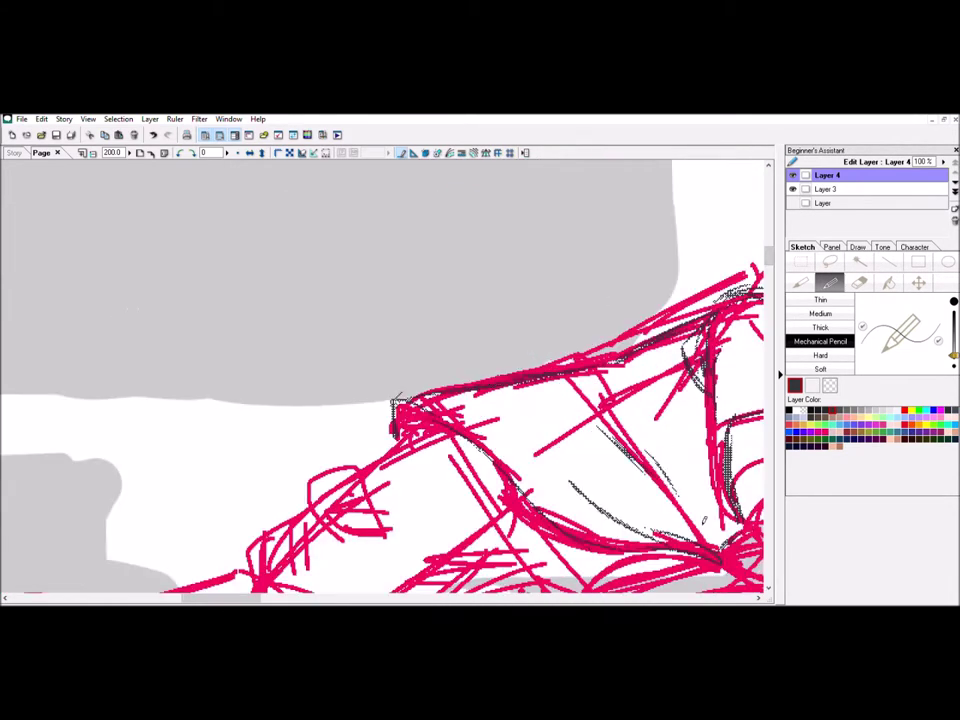
Step: Trace the outstretched leg's shorts in dark gray, including the side pocket and the cuff at the knee
{"action": "scroll", "coordinate": [387, 375], "scroll_direction": "down", "scroll_amount": 5}
{"action": "left_click_drag", "start_coordinate": [395, 240], "coordinate": [550, 300]}
{"action": "left_click_drag", "start_coordinate": [410, 280], "coordinate": [480, 318]}
{"action": "scroll", "coordinate": [387, 375], "scroll_direction": "left", "scroll_amount": 2}
{"action": "left_click_drag", "start_coordinate": [300, 262], "coordinate": [375, 295]}
{"action": "mouse_move", "coordinate": [255, 195]}
{"action": "left_mouse_down"}
{"action": "mouse_move", "coordinate": [305, 295]}
{"action": "mouse_move", "coordinate": [335, 245]}
{"action": "left_mouse_up"}
{"action": "left_click_drag", "start_coordinate": [300, 150], "coordinate": [345, 210]}
Step: Trace the outstretched lower leg in dark gray from the knee to the ankle
{"action": "scroll", "coordinate": [387, 375], "scroll_direction": "up", "scroll_amount": 4}
{"action": "scroll", "coordinate": [387, 375], "scroll_direction": "left", "scroll_amount": 5}
{"action": "scroll", "coordinate": [387, 375], "scroll_direction": "down", "scroll_amount": 6}
{"action": "left_click_drag", "start_coordinate": [285, 248], "coordinate": [455, 230]}
{"action": "left_click_drag", "start_coordinate": [275, 198], "coordinate": [380, 178]}
Step: Trace the bent leg's thigh and the far forearm resting on the desk in dark gray
{"action": "scroll", "coordinate": [387, 375], "scroll_direction": "right", "scroll_amount": 5}
{"action": "mouse_move", "coordinate": [625, 322]}
{"action": "left_mouse_down"}
{"action": "mouse_move", "coordinate": [562, 300]}
{"action": "mouse_move", "coordinate": [440, 285]}
{"action": "left_mouse_up"}
{"action": "left_click_drag", "start_coordinate": [300, 262], "coordinate": [395, 262]}
{"action": "left_click_drag", "start_coordinate": [330, 235], "coordinate": [448, 215]}
{"action": "scroll", "coordinate": [776, 266], "scroll_direction": "up", "scroll_amount": 4}
{"action": "left_click_drag", "start_coordinate": [250, 240], "coordinate": [331, 286]}
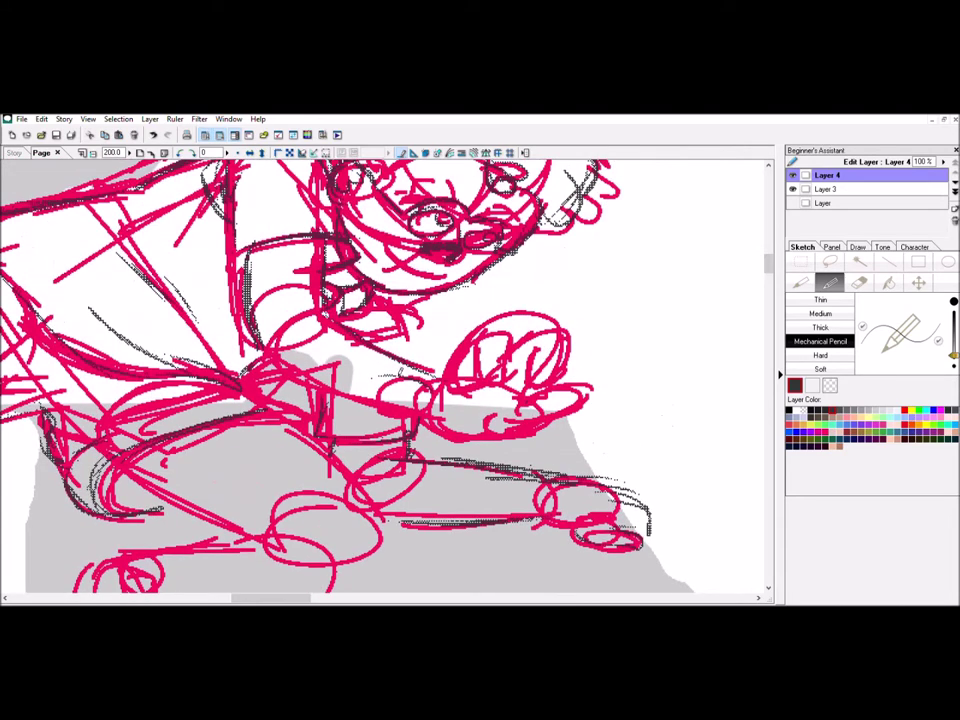
Step: Trace the near forearm and its hand with the curled fingers in dark gray
{"action": "left_click_drag", "start_coordinate": [196, 270], "coordinate": [302, 312]}
{"action": "mouse_move", "coordinate": [308, 318]}
{"action": "left_mouse_down"}
{"action": "mouse_move", "coordinate": [376, 333]}
{"action": "mouse_move", "coordinate": [448, 330]}
{"action": "left_mouse_up"}
{"action": "left_click_drag", "start_coordinate": [384, 250], "coordinate": [432, 292]}
{"action": "left_click_drag", "start_coordinate": [360, 250], "coordinate": [387, 285]}
{"action": "left_click_drag", "start_coordinate": [478, 347], "coordinate": [442, 372]}
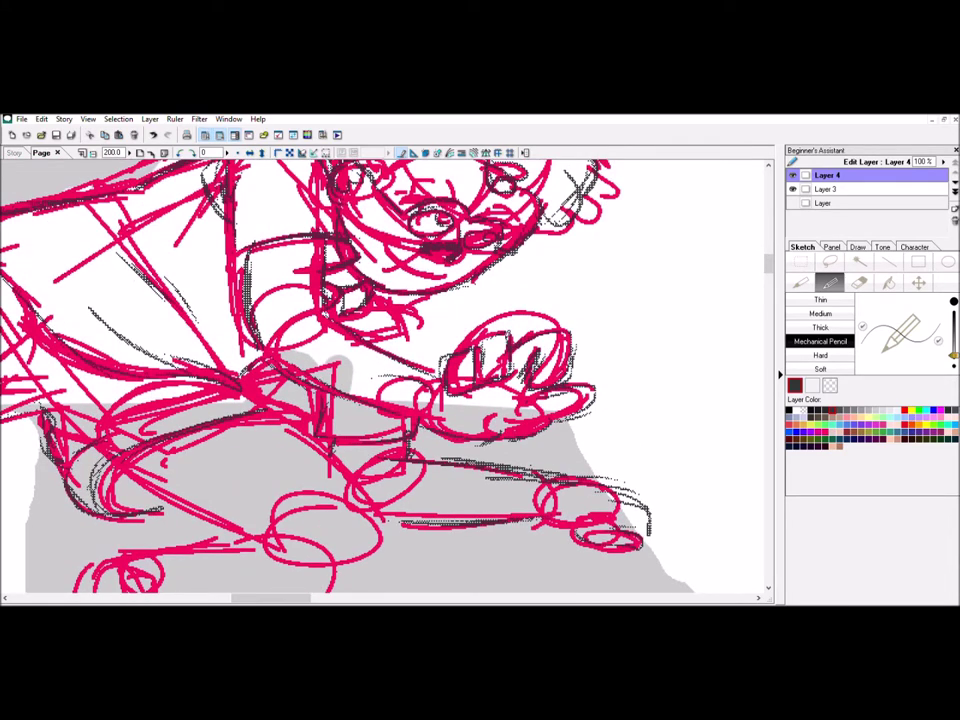
Step: Trace the bent lower leg and its foot in dark gray, adding the shoe outline around the foot
{"action": "scroll", "coordinate": [383, 378], "scroll_direction": "left", "scroll_amount": 5}
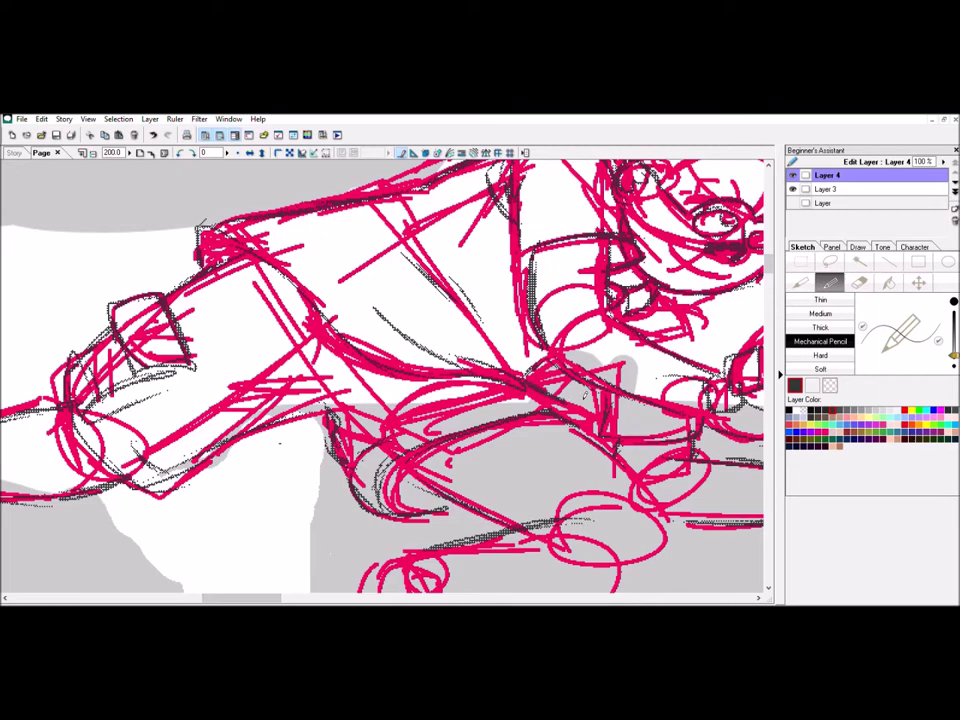
{"action": "scroll", "coordinate": [199, 225], "scroll_direction": "down", "scroll_amount": 5}
{"action": "left_click_drag", "start_coordinate": [515, 195], "coordinate": [445, 270]}
{"action": "left_click_drag", "start_coordinate": [310, 250], "coordinate": [290, 385]}
{"action": "left_click_drag", "start_coordinate": [380, 445], "coordinate": [462, 419]}
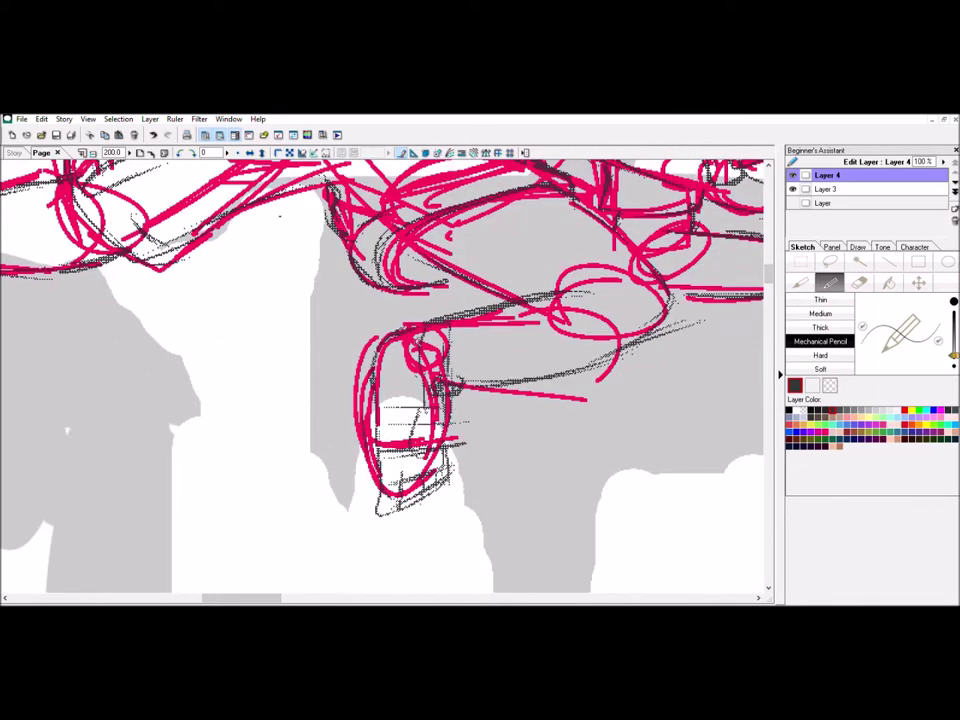
{"action": "left_click_drag", "start_coordinate": [412, 416], "coordinate": [404, 438]}
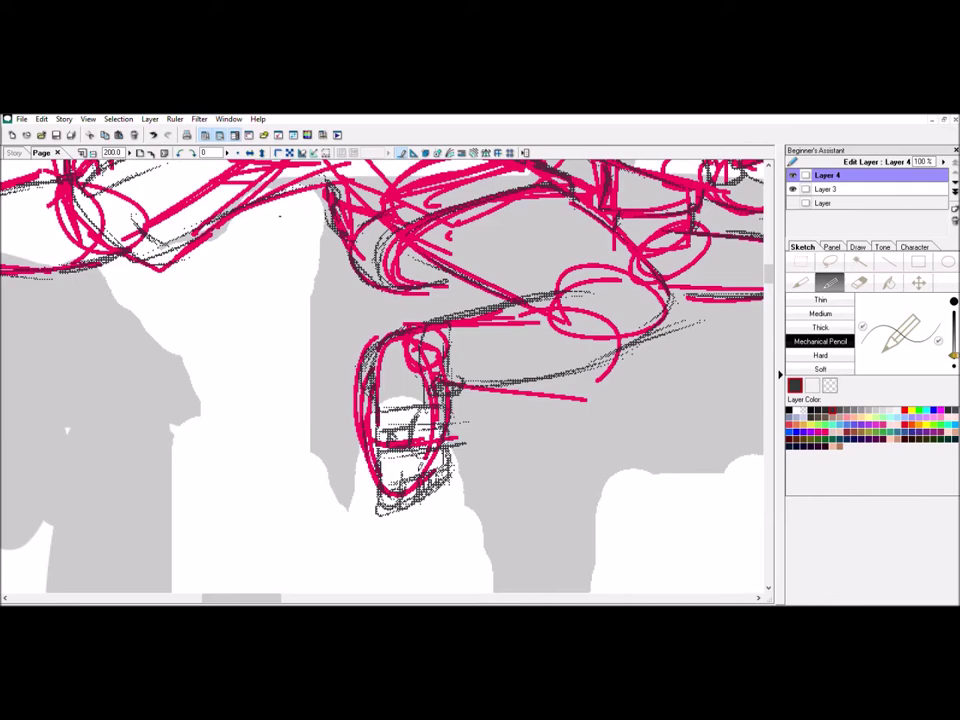
{"action": "mouse_move", "coordinate": [365, 340]}
{"action": "left_mouse_down"}
{"action": "mouse_move", "coordinate": [335, 430]}
{"action": "mouse_move", "coordinate": [360, 518]}
{"action": "left_mouse_up"}
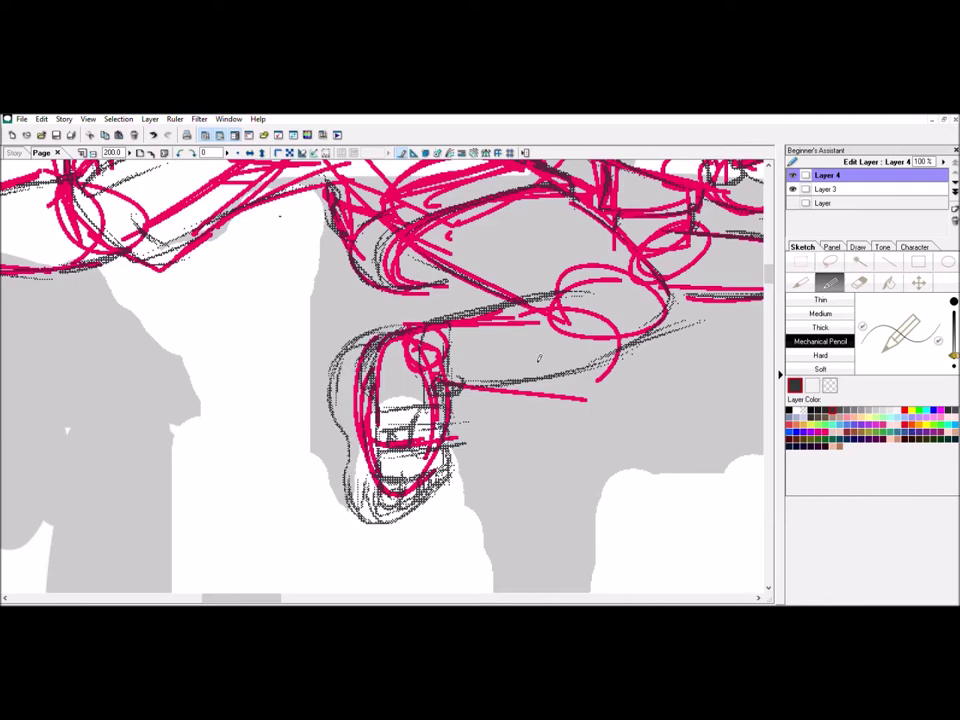
Step: Draw the outstretched leg's foot with toes, straps and ankle in dark gray, and outline the shoe around it
{"action": "scroll", "coordinate": [380, 375], "scroll_direction": "up", "scroll_amount": 5}
{"action": "scroll", "coordinate": [166, 440], "scroll_direction": "left", "scroll_amount": 8}
{"action": "mouse_move", "coordinate": [230, 472]}
{"action": "left_mouse_down"}
{"action": "mouse_move", "coordinate": [262, 516]}
{"action": "mouse_move", "coordinate": [345, 505]}
{"action": "left_mouse_up"}
{"action": "left_click_drag", "start_coordinate": [305, 448], "coordinate": [252, 515]}
{"action": "left_click_drag", "start_coordinate": [393, 380], "coordinate": [410, 460]}
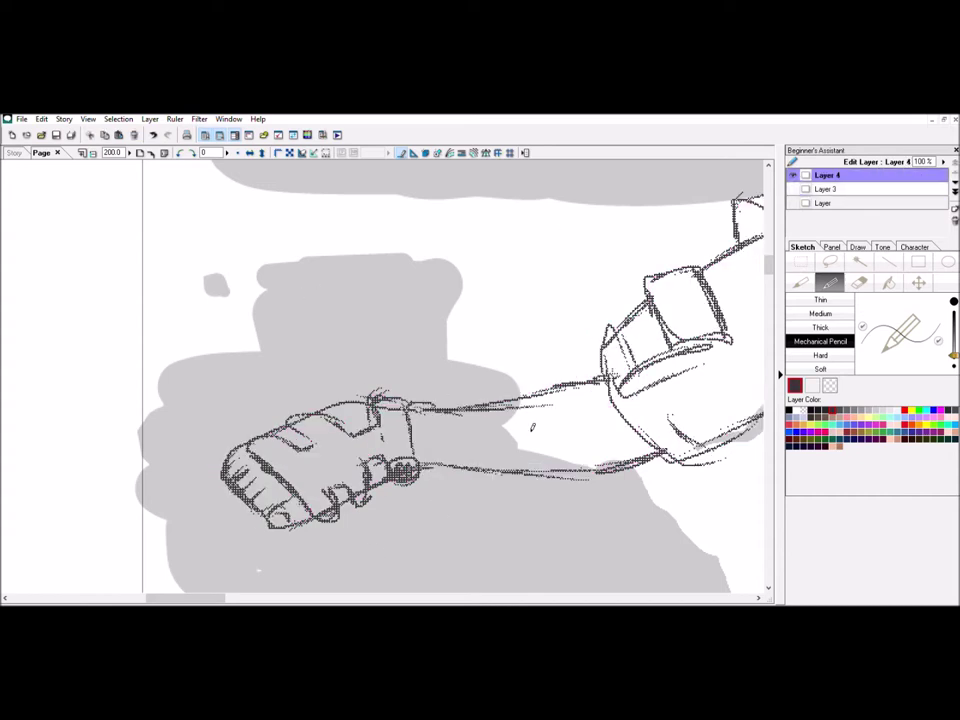
{"action": "mouse_move", "coordinate": [430, 400]}
{"action": "left_mouse_down"}
{"action": "mouse_move", "coordinate": [230, 440]}
{"action": "mouse_move", "coordinate": [240, 535]}
{"action": "left_mouse_up"}
{"action": "mouse_move", "coordinate": [300, 395]}
{"action": "left_mouse_down"}
{"action": "mouse_move", "coordinate": [210, 470]}
{"action": "mouse_move", "coordinate": [280, 540]}
{"action": "left_mouse_up"}
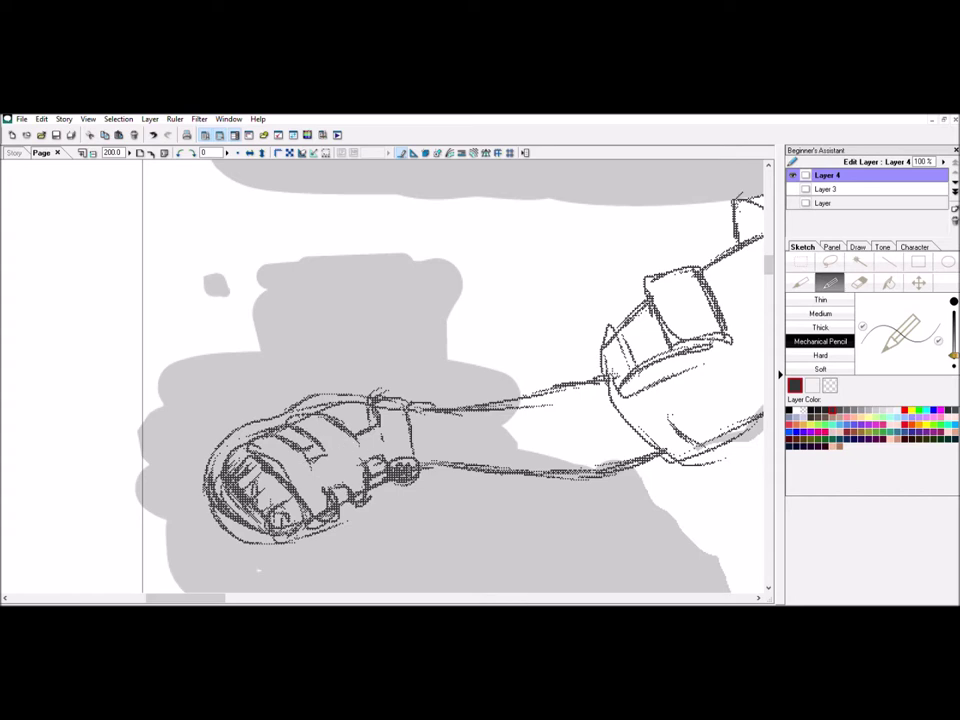
Step: Erase and redraw the outstretched foot's toes, straps and shoe outline with a heavier dark gray marker, including the ankle strap
{"action": "key", "text": "e"}
{"action": "left_click_drag", "start_coordinate": [230, 460], "coordinate": [285, 520]}
{"action": "key", "text": "p"}
{"action": "left_click_drag", "start_coordinate": [220, 470], "coordinate": [285, 525]}
{"action": "mouse_move", "coordinate": [250, 432]}
{"action": "left_mouse_down"}
{"action": "mouse_move", "coordinate": [320, 445]}
{"action": "mouse_move", "coordinate": [268, 538]}
{"action": "left_mouse_up"}
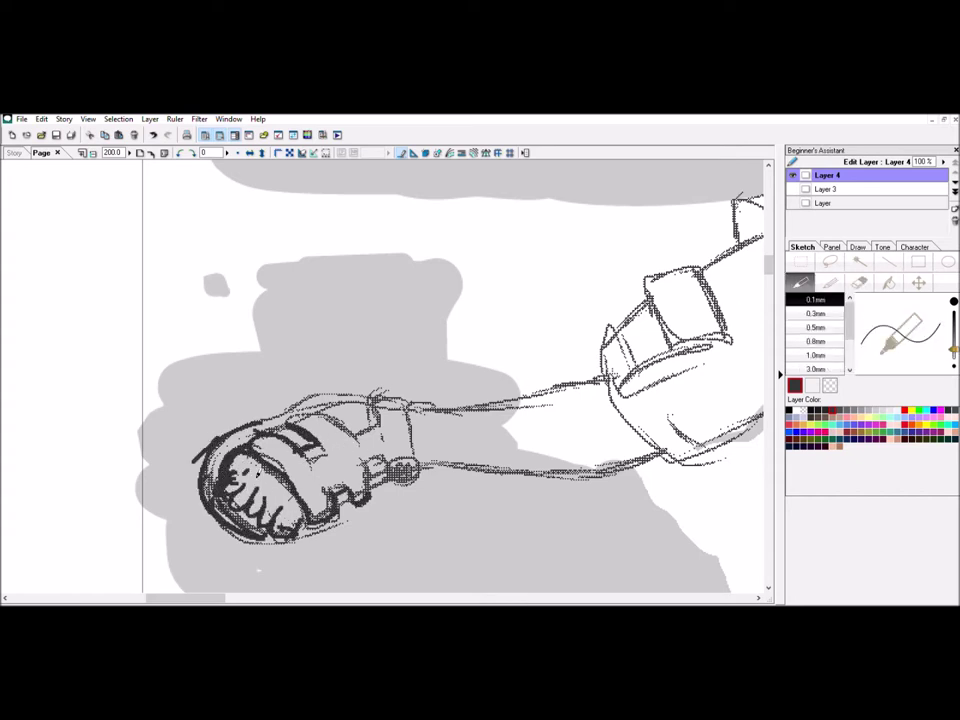
{"action": "left_click_drag", "start_coordinate": [375, 405], "coordinate": [380, 432]}
{"action": "left_click_drag", "start_coordinate": [406, 402], "coordinate": [416, 470]}
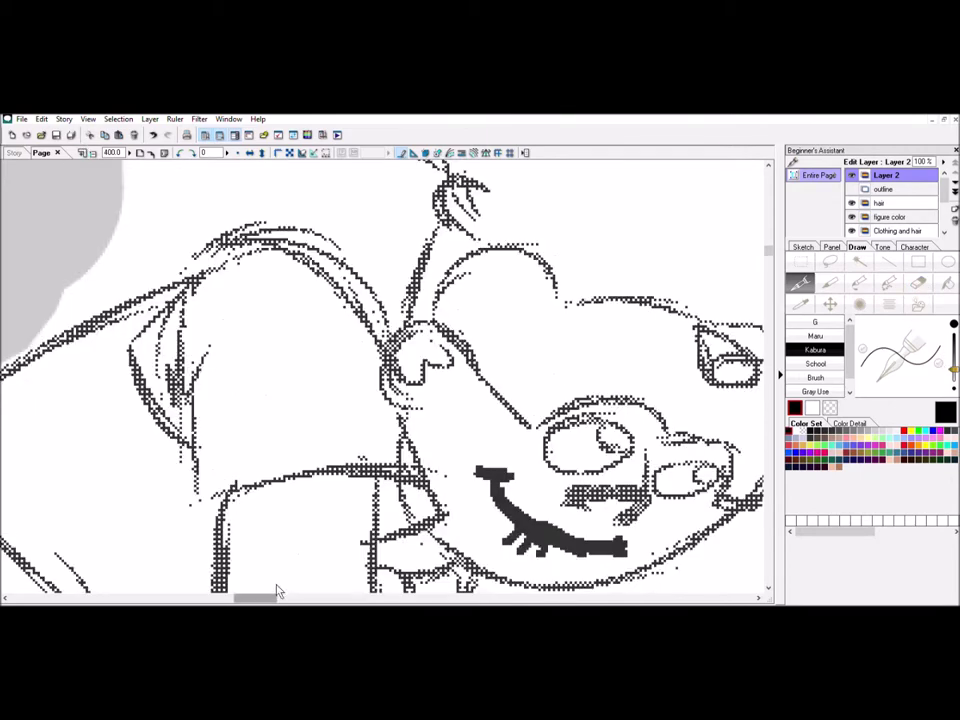
Step: Ink the lunging figure's face, eyes, ear and front hairline in black on Layer 2 with the Kabura pen
{"action": "left_click_drag", "start_coordinate": [395, 425], "coordinate": [320, 440]}
{"action": "left_click_drag", "start_coordinate": [470, 460], "coordinate": [430, 480]}
{"action": "left_click_drag", "start_coordinate": [390, 430], "coordinate": [405, 505]}
{"action": "mouse_move", "coordinate": [480, 460]}
{"action": "left_mouse_down"}
{"action": "mouse_move", "coordinate": [476, 453]}
{"action": "mouse_move", "coordinate": [440, 470]}
{"action": "mouse_move", "coordinate": [680, 480]}
{"action": "left_mouse_up"}
{"action": "mouse_move", "coordinate": [385, 345]}
{"action": "left_mouse_down"}
{"action": "mouse_move", "coordinate": [395, 385]}
{"action": "mouse_move", "coordinate": [430, 298]}
{"action": "mouse_move", "coordinate": [545, 300]}
{"action": "left_mouse_up"}
{"action": "left_click_drag", "start_coordinate": [425, 330], "coordinate": [520, 425]}
{"action": "left_click_drag", "start_coordinate": [600, 400], "coordinate": [270, 400]}
{"action": "left_click_drag", "start_coordinate": [350, 325], "coordinate": [395, 510]}
{"action": "mouse_move", "coordinate": [215, 300]}
{"action": "left_mouse_down"}
{"action": "mouse_move", "coordinate": [350, 325]}
{"action": "mouse_move", "coordinate": [430, 354]}
{"action": "left_mouse_up"}
{"action": "left_click_drag", "start_coordinate": [536, 289], "coordinate": [546, 396]}
{"action": "left_click_drag", "start_coordinate": [768, 252], "coordinate": [770, 244]}
{"action": "left_click_drag", "start_coordinate": [300, 350], "coordinate": [615, 365]}
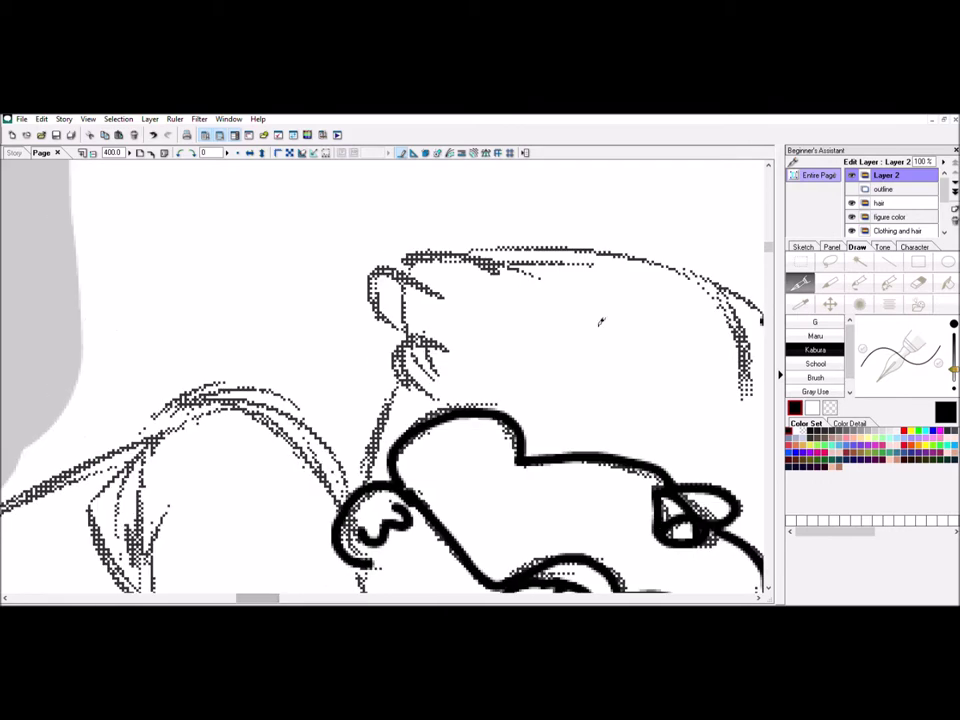
Step: Ink the figure's outer hair outline with the tufts at the back of the head, plus the shoulder and sleeve, in black
{"action": "left_click_drag", "start_coordinate": [440, 236], "coordinate": [757, 322]}
{"action": "left_click_drag", "start_coordinate": [375, 257], "coordinate": [450, 364]}
{"action": "left_click_drag", "start_coordinate": [400, 500], "coordinate": [400, 205]}
{"action": "left_click_drag", "start_coordinate": [300, 250], "coordinate": [463, 372]}
{"action": "left_click_drag", "start_coordinate": [545, 248], "coordinate": [598, 165]}
{"action": "left_click_drag", "start_coordinate": [265, 280], "coordinate": [505, 292]}
{"action": "mouse_move", "coordinate": [320, 370]}
{"action": "left_mouse_down"}
{"action": "mouse_move", "coordinate": [540, 462]}
{"action": "mouse_move", "coordinate": [500, 510]}
{"action": "left_mouse_up"}
Step: Ink the sleeve hem and collar, and the curled fingers of the raised hand, in black
{"action": "scroll", "coordinate": [758, 292], "scroll_direction": "down", "scroll_amount": 5}
{"action": "mouse_move", "coordinate": [500, 290]}
{"action": "left_mouse_down"}
{"action": "mouse_move", "coordinate": [508, 345]}
{"action": "mouse_move", "coordinate": [595, 305]}
{"action": "left_mouse_up"}
{"action": "left_click_drag", "start_coordinate": [345, 230], "coordinate": [360, 328]}
{"action": "left_click_drag", "start_coordinate": [700, 330], "coordinate": [295, 330]}
{"action": "mouse_move", "coordinate": [345, 455]}
{"action": "left_mouse_down"}
{"action": "mouse_move", "coordinate": [410, 500]}
{"action": "mouse_move", "coordinate": [475, 505]}
{"action": "left_mouse_up"}
{"action": "left_click_drag", "start_coordinate": [395, 415], "coordinate": [470, 390]}
{"action": "left_click_drag", "start_coordinate": [475, 415], "coordinate": [530, 382]}
{"action": "left_click_drag", "start_coordinate": [505, 440], "coordinate": [600, 470]}
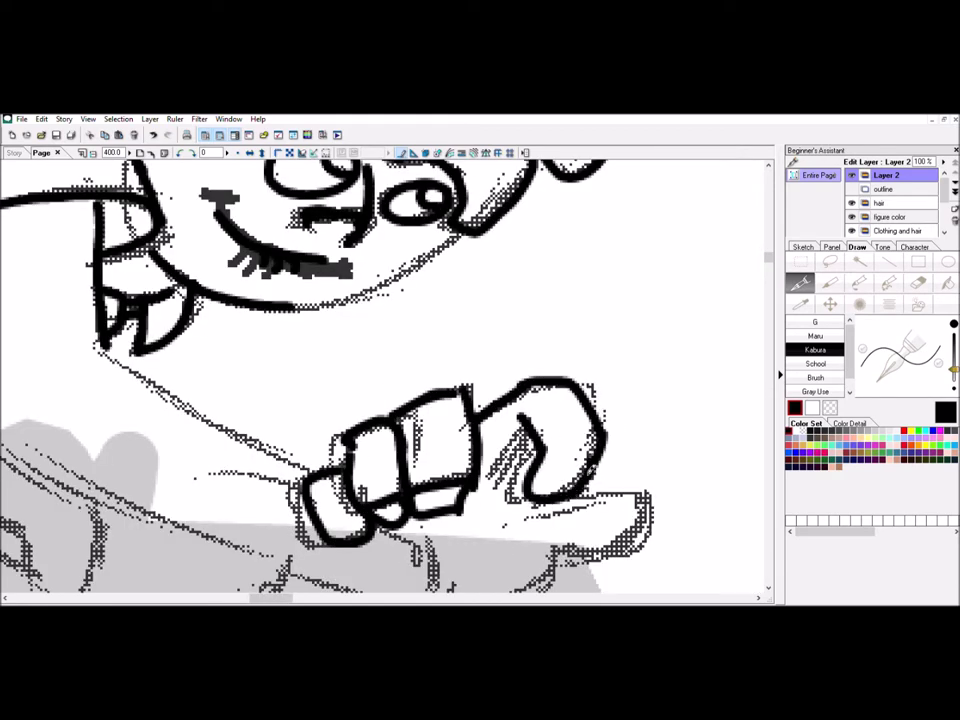
Step: Ink the thumb and palm outline of the raised hand in black
{"action": "scroll", "coordinate": [380, 380], "scroll_direction": "down", "scroll_amount": 3}
{"action": "left_click_drag", "start_coordinate": [440, 425], "coordinate": [550, 390]}
{"action": "left_click_drag", "start_coordinate": [600, 298], "coordinate": [650, 340]}
{"action": "mouse_move", "coordinate": [330, 365]}
{"action": "left_mouse_down"}
{"action": "mouse_move", "coordinate": [420, 432]}
{"action": "mouse_move", "coordinate": [465, 430]}
{"action": "left_mouse_up"}
{"action": "left_click_drag", "start_coordinate": [468, 368], "coordinate": [476, 392]}
{"action": "scroll", "coordinate": [400, 380], "scroll_direction": "down", "scroll_amount": 3}
Step: Ink the fingers and knuckles of the far hand resting on the desk in black
{"action": "left_click_drag", "start_coordinate": [590, 425], "coordinate": [675, 470]}
{"action": "left_click_drag", "start_coordinate": [655, 428], "coordinate": [735, 450]}
{"action": "left_click_drag", "start_coordinate": [650, 345], "coordinate": [748, 392]}
{"action": "left_click_drag", "start_coordinate": [700, 395], "coordinate": [755, 462]}
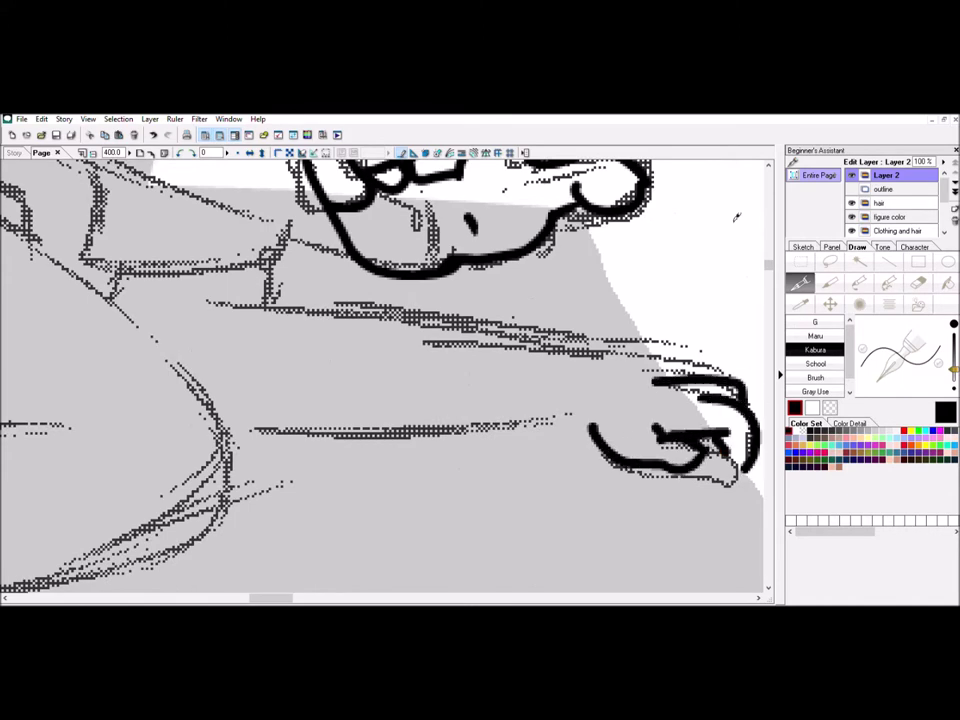
Step: Ink the far forearm with its sleeve cuff and the elbow of the near arm in black
{"action": "scroll", "coordinate": [380, 380], "scroll_direction": "left", "scroll_amount": 3}
{"action": "mouse_move", "coordinate": [355, 432]}
{"action": "left_mouse_down"}
{"action": "mouse_move", "coordinate": [525, 432]}
{"action": "mouse_move", "coordinate": [760, 462]}
{"action": "left_mouse_up"}
{"action": "left_click_drag", "start_coordinate": [392, 305], "coordinate": [760, 345]}
{"action": "left_click_drag", "start_coordinate": [405, 262], "coordinate": [408, 300]}
{"action": "left_click_drag", "start_coordinate": [232, 170], "coordinate": [216, 250]}
{"action": "left_click_drag", "start_coordinate": [250, 272], "coordinate": [252, 302]}
{"action": "scroll", "coordinate": [770, 262], "scroll_direction": "up", "scroll_amount": 2}
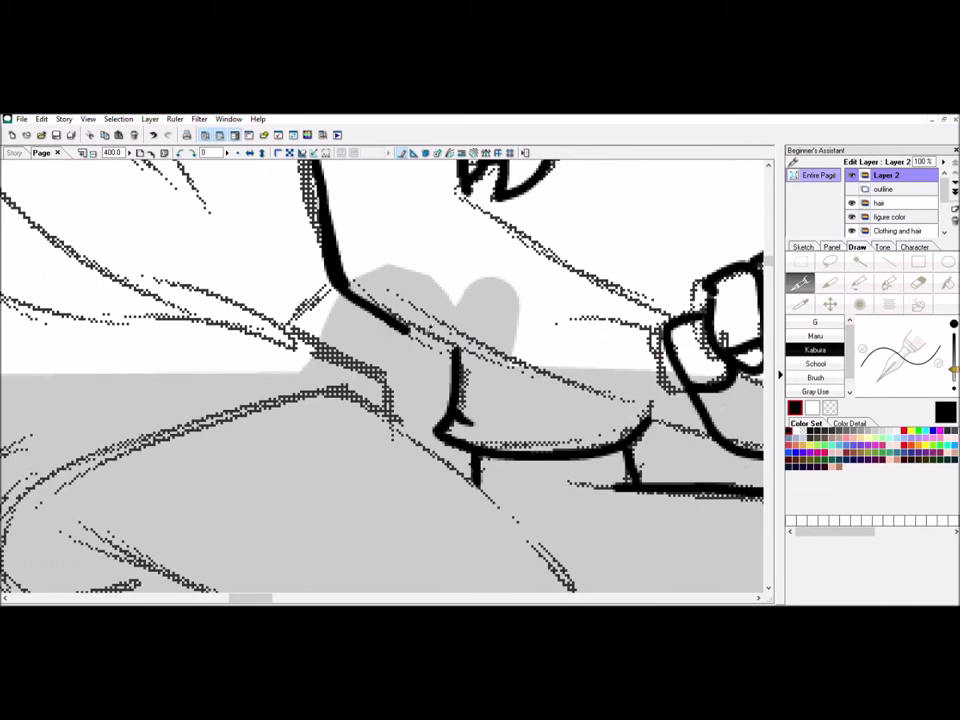
Step: Ink the knee and shorts cuff of the outstretched leg in black, including the underside of the thigh
{"action": "key", "text": "ctrl+minus"}
{"action": "left_click_drag", "start_coordinate": [268, 285], "coordinate": [345, 322]}
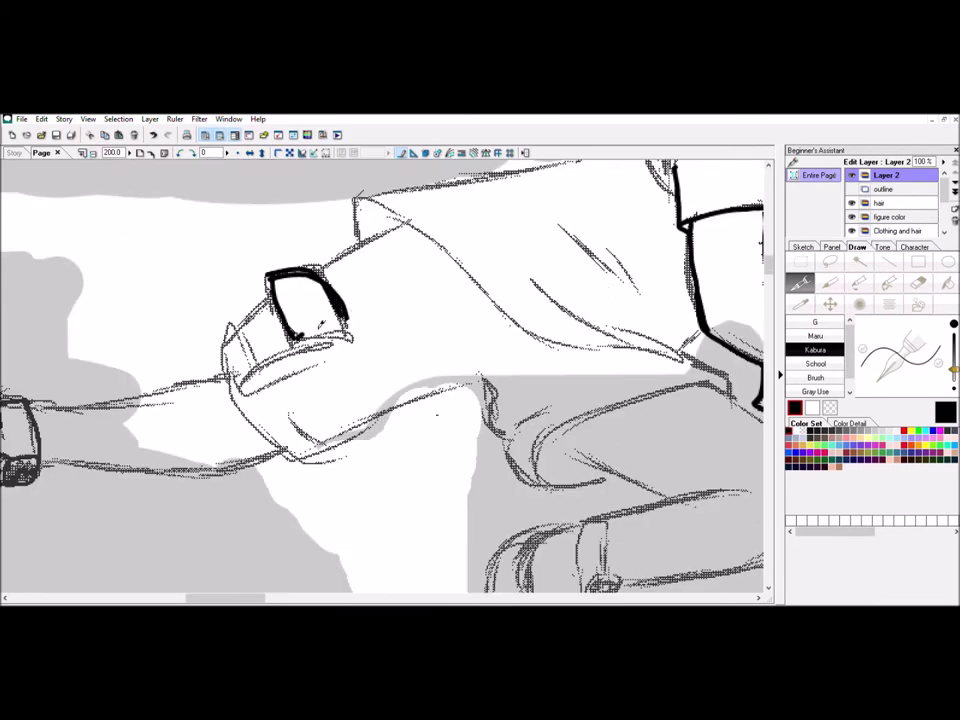
{"action": "left_click_drag", "start_coordinate": [250, 396], "coordinate": [340, 350]}
{"action": "mouse_move", "coordinate": [266, 300]}
{"action": "left_mouse_down"}
{"action": "mouse_move", "coordinate": [214, 390]}
{"action": "mouse_move", "coordinate": [332, 474]}
{"action": "left_mouse_up"}
{"action": "left_click_drag", "start_coordinate": [356, 430], "coordinate": [550, 380]}
Step: Ink the shirt's lower hem and the shorts and thigh of the bent leg in black
{"action": "mouse_move", "coordinate": [372, 204]}
{"action": "left_mouse_down"}
{"action": "mouse_move", "coordinate": [492, 294]}
{"action": "mouse_move", "coordinate": [422, 249]}
{"action": "left_mouse_up"}
{"action": "scroll", "coordinate": [382, 380], "scroll_direction": "right", "scroll_amount": 3}
{"action": "left_click_drag", "start_coordinate": [303, 290], "coordinate": [500, 342]}
{"action": "mouse_move", "coordinate": [423, 317]}
{"action": "left_mouse_down"}
{"action": "mouse_move", "coordinate": [490, 332]}
{"action": "mouse_move", "coordinate": [555, 395]}
{"action": "left_mouse_up"}
{"action": "mouse_move", "coordinate": [383, 410]}
{"action": "left_mouse_down"}
{"action": "mouse_move", "coordinate": [379, 470]}
{"action": "mouse_move", "coordinate": [420, 480]}
{"action": "left_mouse_up"}
Step: Ink the bent leg's foot with its ankle strap, buckle, toes and shoe outline, erasing the stray line at the heel
{"action": "scroll", "coordinate": [441, 468], "scroll_direction": "down", "scroll_amount": 5}
{"action": "left_click_drag", "start_coordinate": [403, 274], "coordinate": [465, 337]}
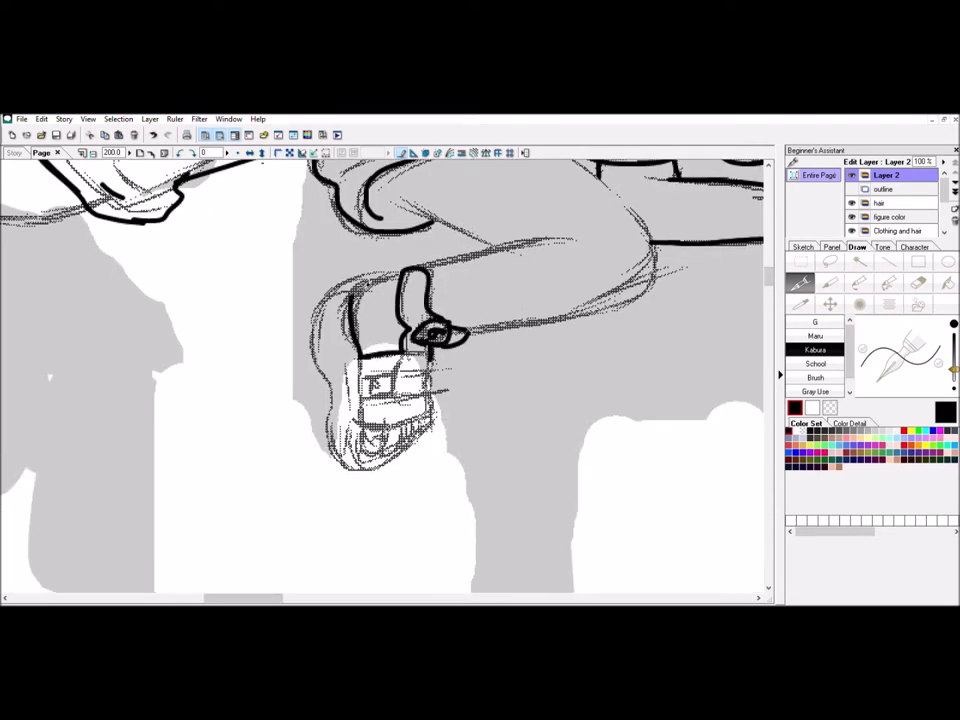
{"action": "left_click_drag", "start_coordinate": [359, 370], "coordinate": [440, 372]}
{"action": "mouse_move", "coordinate": [405, 272]}
{"action": "left_mouse_down"}
{"action": "mouse_move", "coordinate": [318, 310]}
{"action": "mouse_move", "coordinate": [325, 420]}
{"action": "mouse_move", "coordinate": [350, 462]}
{"action": "mouse_move", "coordinate": [372, 470]}
{"action": "left_mouse_up"}
{"action": "key", "text": "e"}
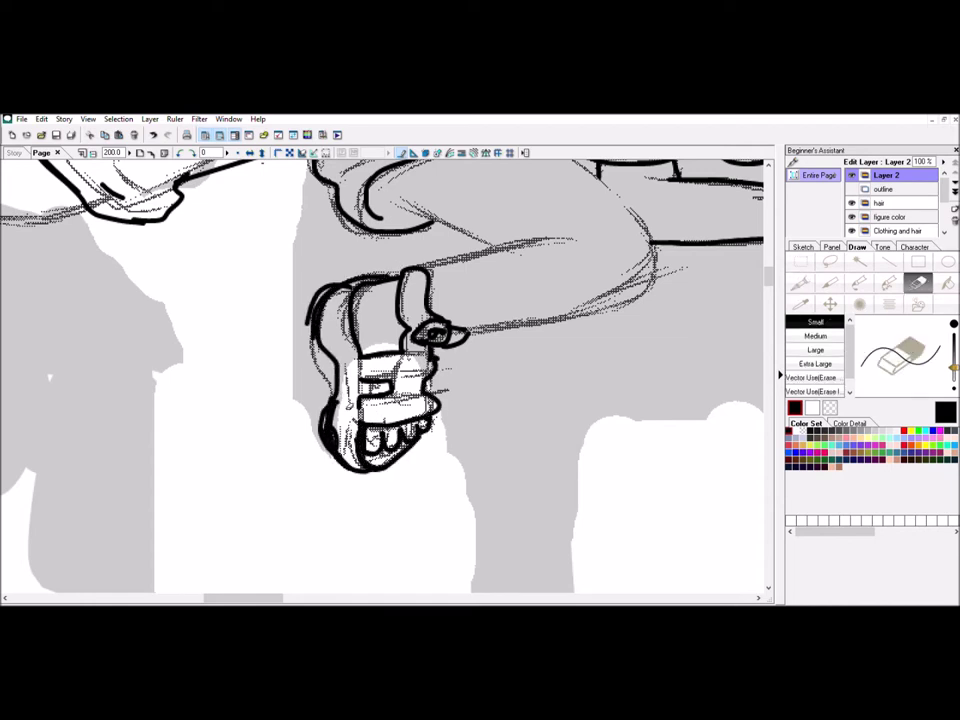
{"action": "key", "text": "p"}
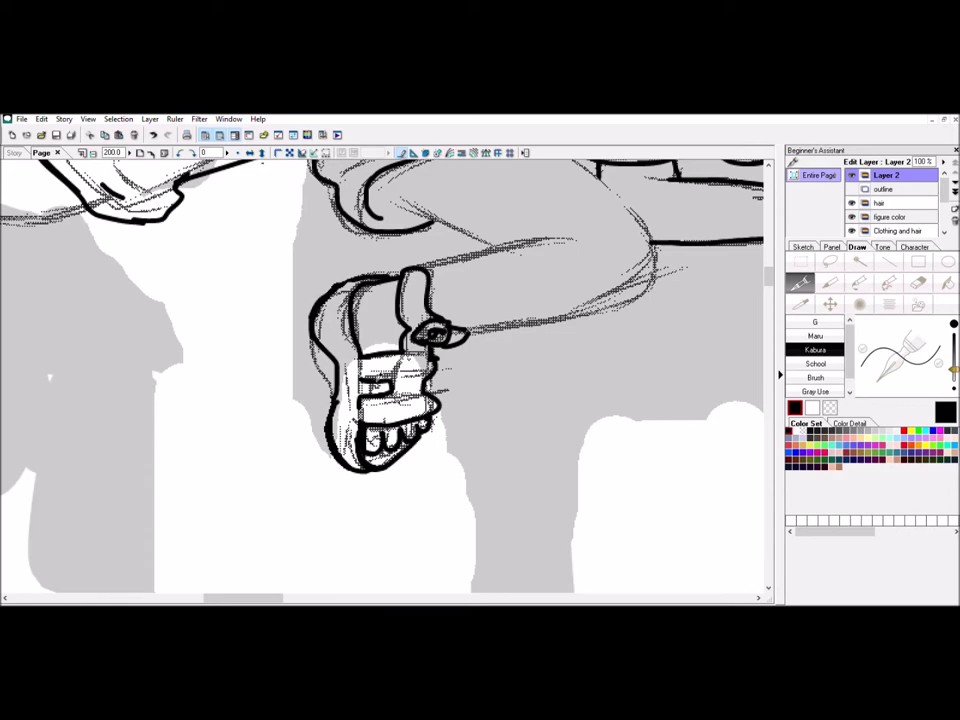
Step: Ink the remaining knee and calf lines of the bent leg in black, cleaning up stray ends
{"action": "left_click_drag", "start_coordinate": [313, 200], "coordinate": [407, 182]}
{"action": "mouse_move", "coordinate": [279, 152]}
{"action": "left_mouse_down"}
{"action": "mouse_move", "coordinate": [380, 187]}
{"action": "mouse_move", "coordinate": [506, 254]}
{"action": "left_mouse_up"}
{"action": "scroll", "coordinate": [385, 375], "scroll_direction": "up", "scroll_amount": 3}
{"action": "key", "text": "e"}
{"action": "key", "text": "p"}
Step: Ink the outstretched leg's foot with straps, toes, buckle and shoe outline in black, and connect the lower leg lines
{"action": "left_click_drag", "start_coordinate": [240, 597], "coordinate": [178, 597]}
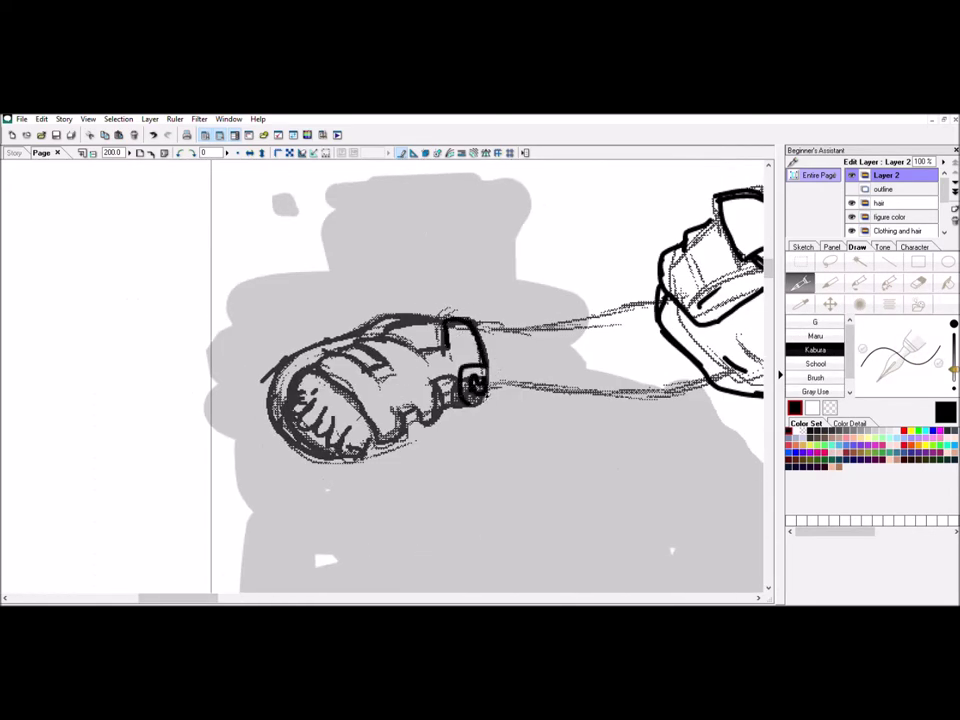
{"action": "left_click_drag", "start_coordinate": [345, 352], "coordinate": [440, 345]}
{"action": "left_click_drag", "start_coordinate": [330, 372], "coordinate": [395, 362]}
{"action": "mouse_move", "coordinate": [295, 400]}
{"action": "left_mouse_down"}
{"action": "mouse_move", "coordinate": [345, 440]}
{"action": "mouse_move", "coordinate": [355, 432]}
{"action": "left_mouse_up"}
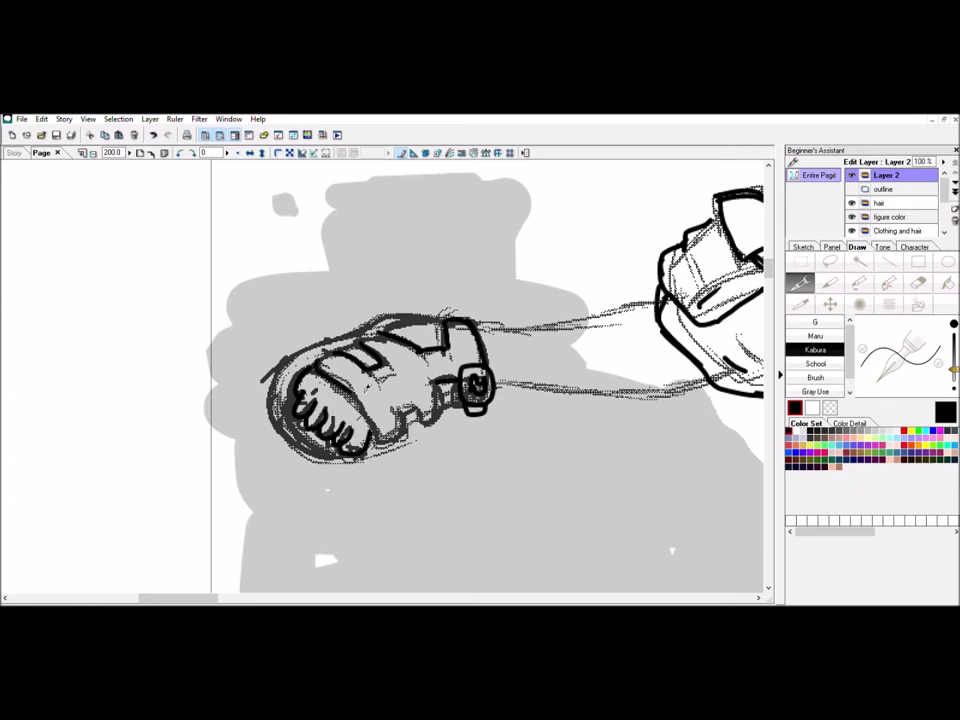
{"action": "mouse_move", "coordinate": [276, 367]}
{"action": "left_mouse_down"}
{"action": "mouse_move", "coordinate": [441, 312]}
{"action": "mouse_move", "coordinate": [351, 457]}
{"action": "left_mouse_up"}
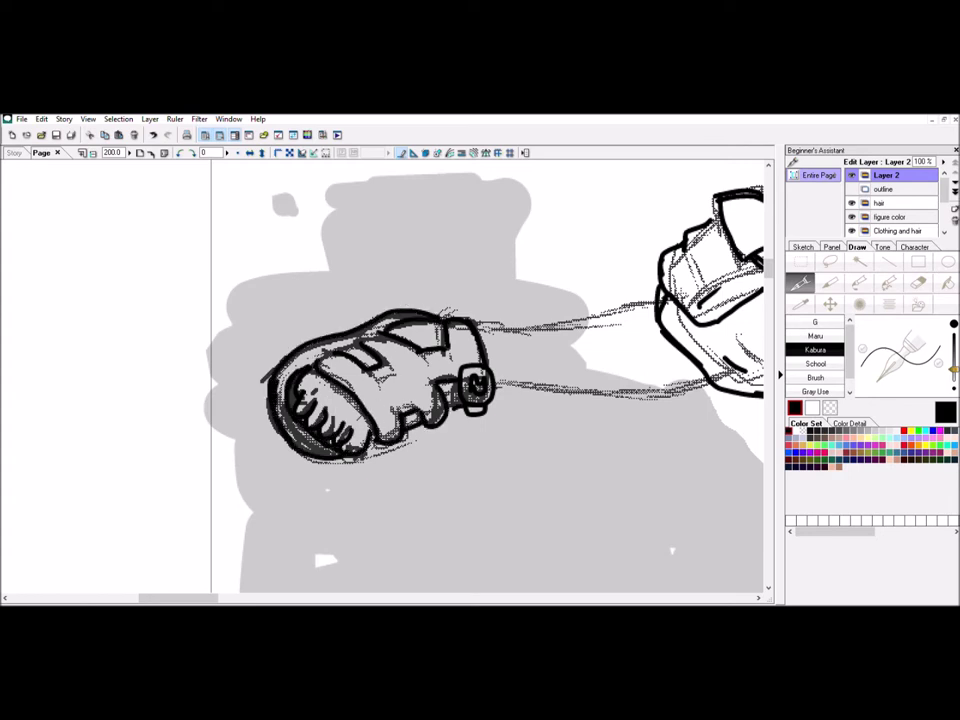
{"action": "left_click_drag", "start_coordinate": [371, 302], "coordinate": [511, 290]}
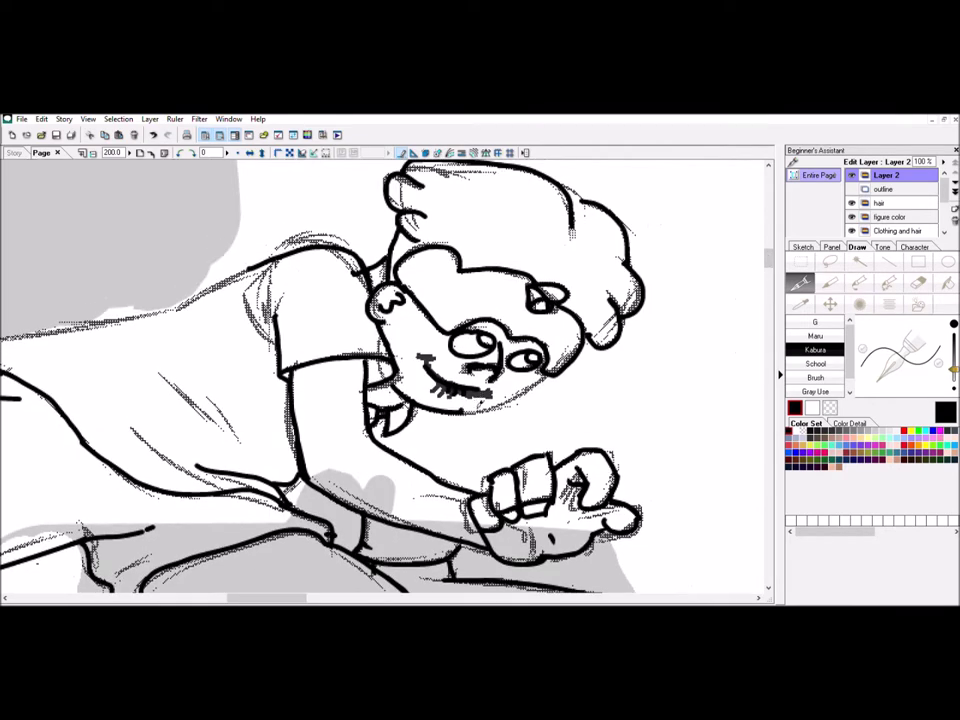
Step: Finish inking the figure's upper body lines and the back and fingers of the far hand in black
{"action": "left_click_drag", "start_coordinate": [344, 313], "coordinate": [412, 281]}
{"action": "scroll", "coordinate": [768, 276], "scroll_direction": "up", "scroll_amount": 5}
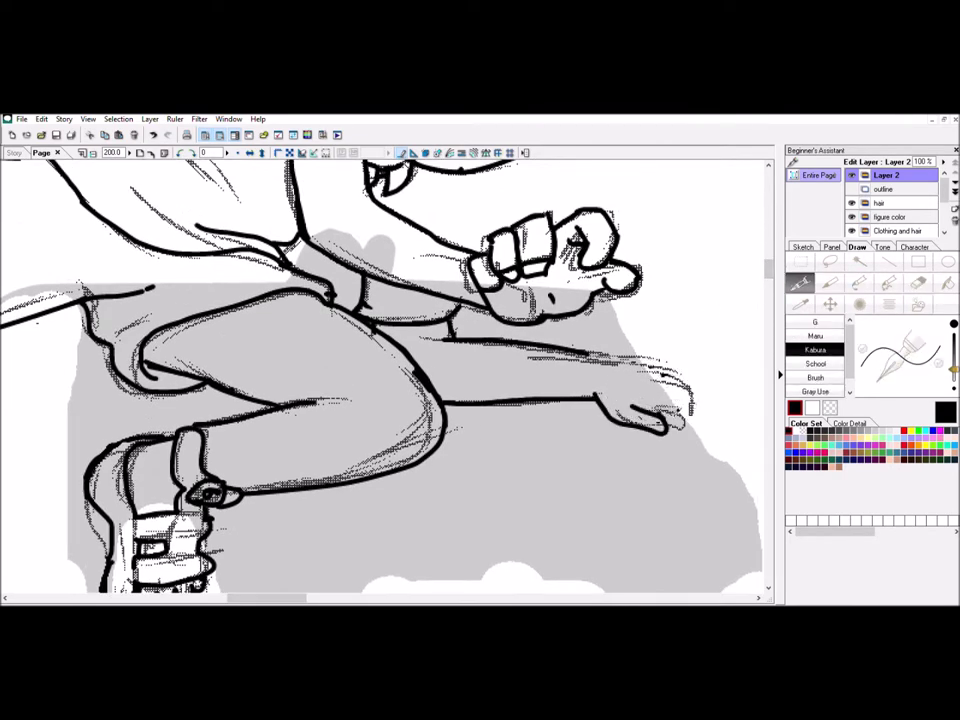
{"action": "left_click_drag", "start_coordinate": [653, 360], "coordinate": [700, 396]}
{"action": "left_click_drag", "start_coordinate": [658, 372], "coordinate": [694, 402]}
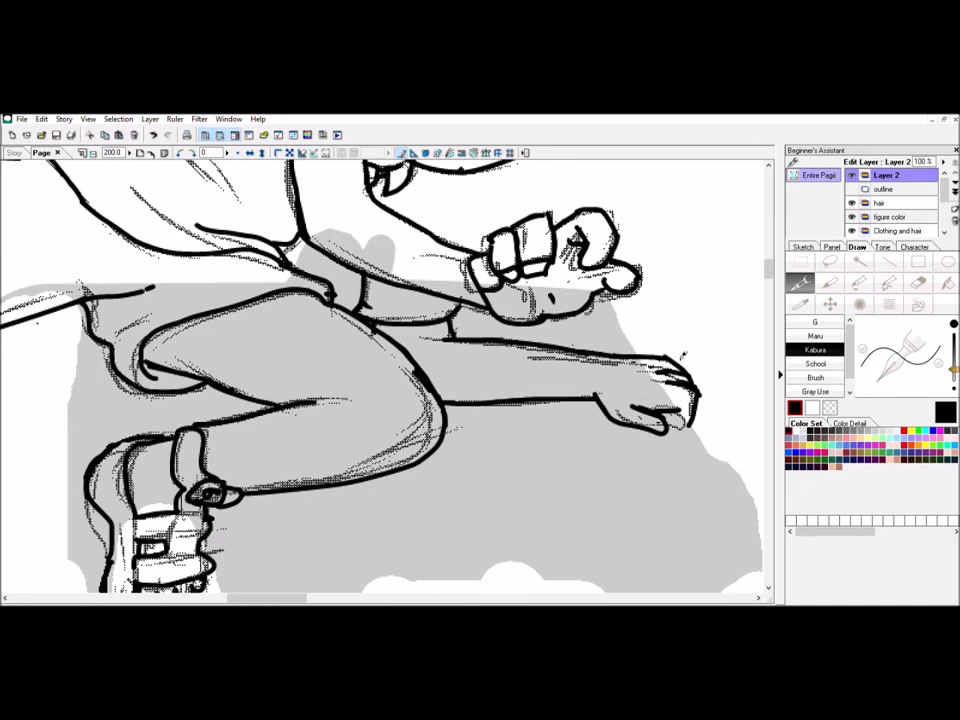
{"action": "key", "text": "ctrl+0"}
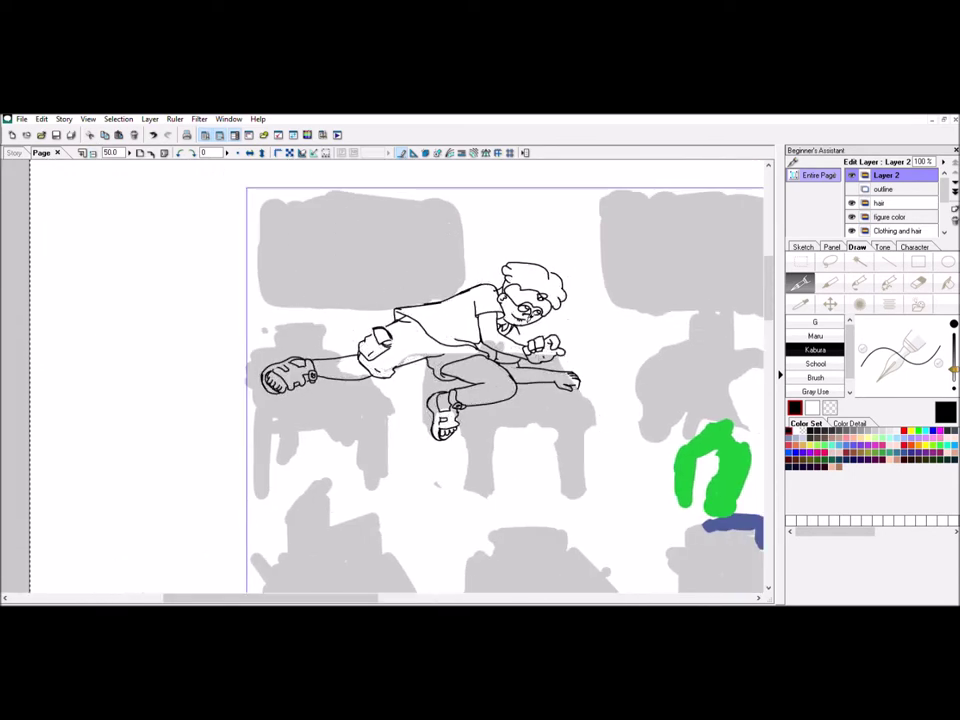
Step: Try thickening the redrawn figure's line art, and erase the old rough figure from the outline layer
{"action": "key", "text": "e"}
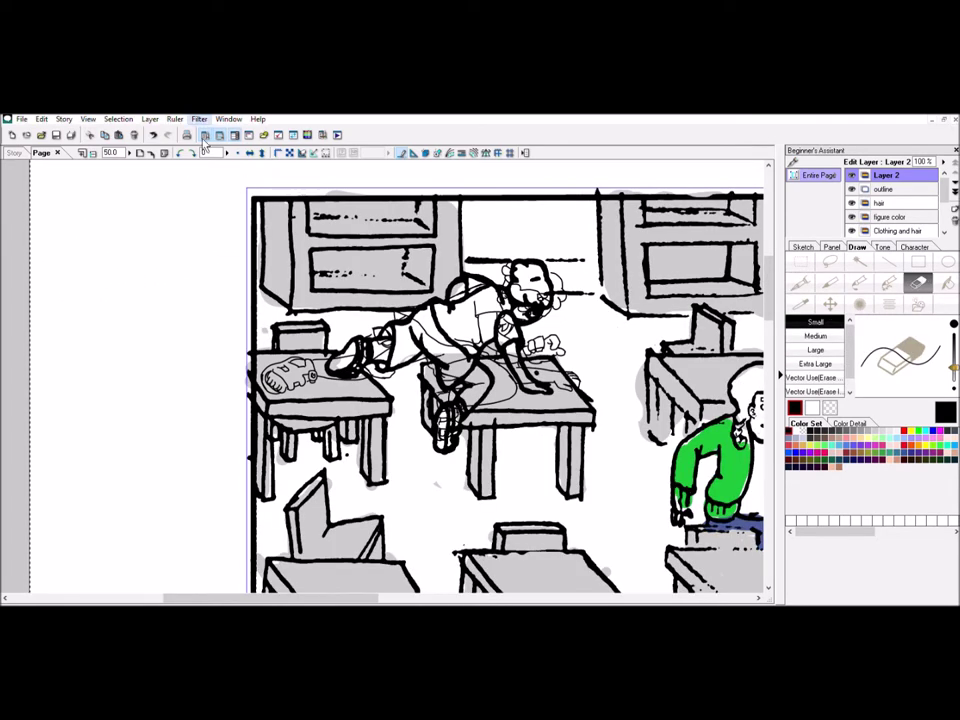
{"action": "left_click_drag", "start_coordinate": [567, 290], "coordinate": [503, 395]}
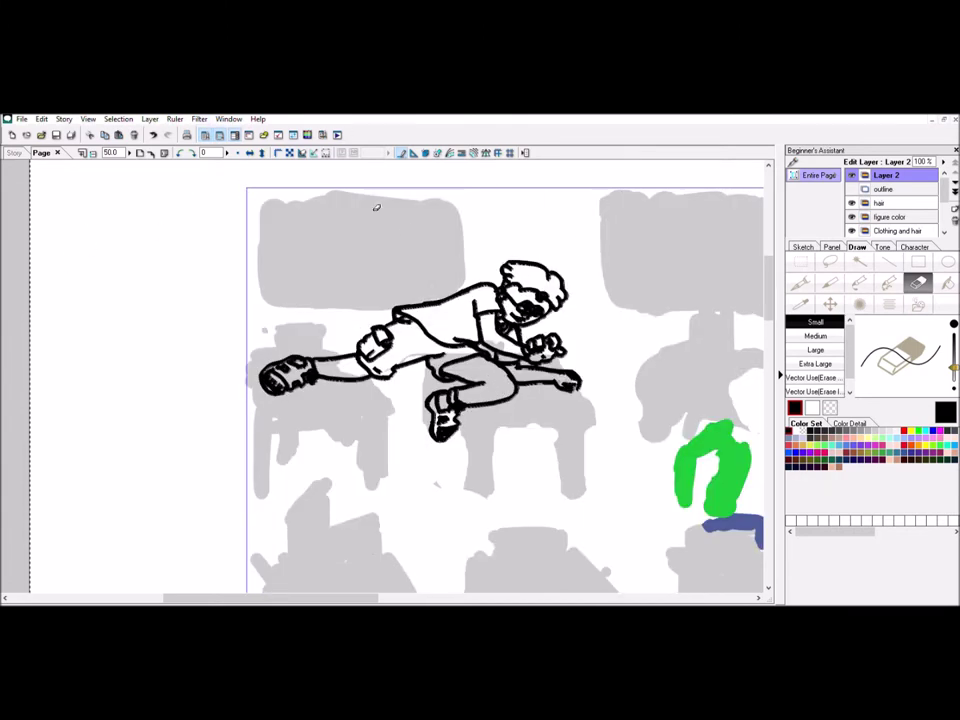
{"action": "key", "text": "ctrl+z"}
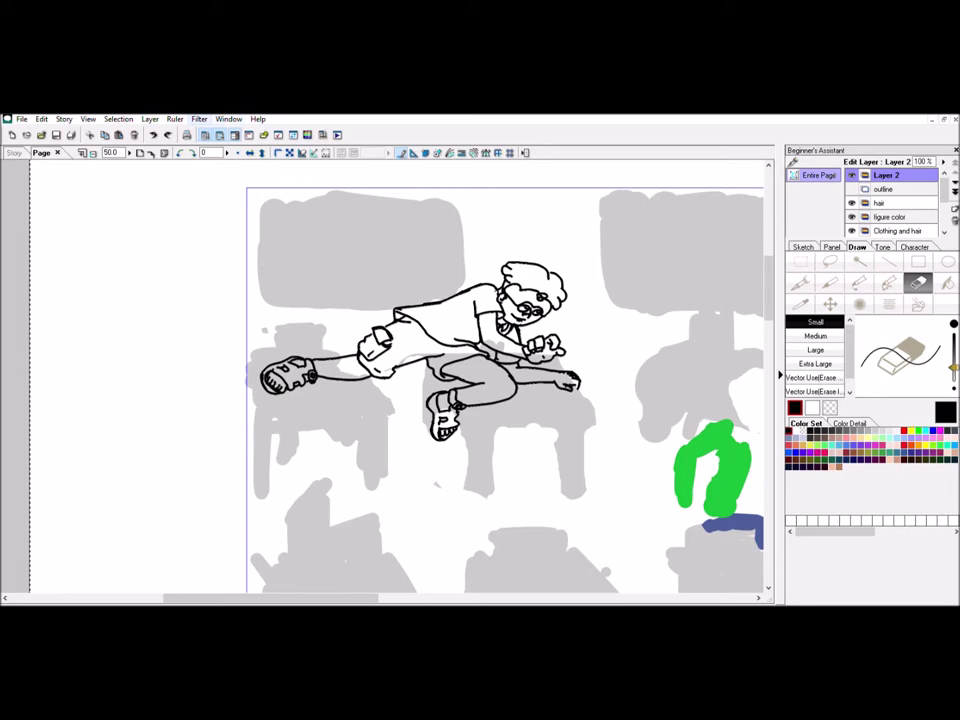
{"action": "key", "text": "ctrl+y"}
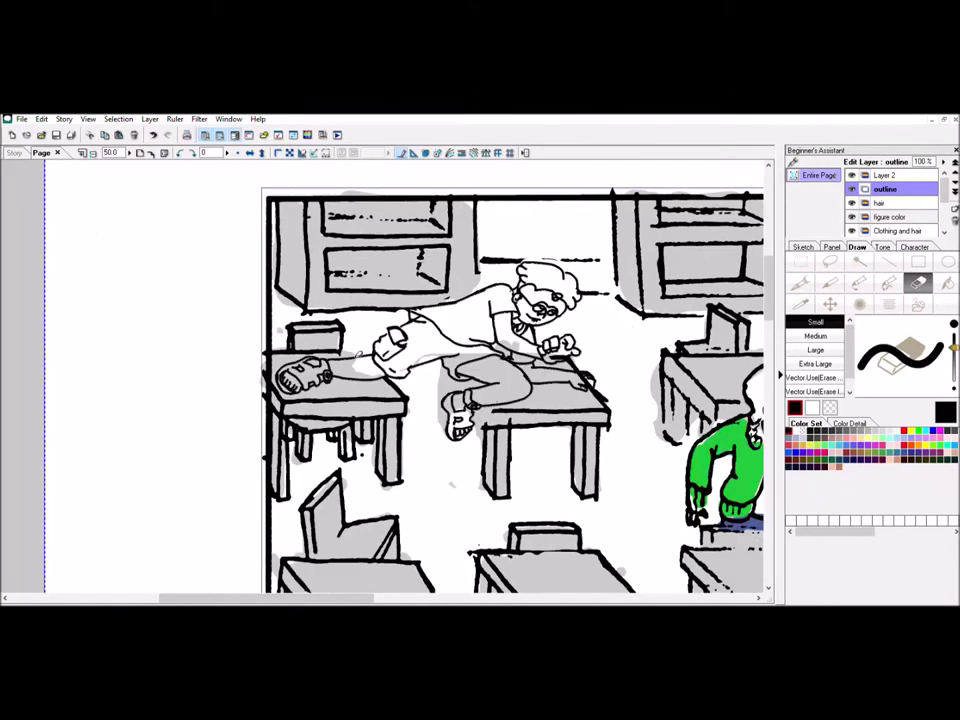
Step: Redraw the missing desk edges around the lunging figure on the outline layer with a thicker black Kabura pen
{"action": "key", "text": "p"}
{"action": "left_click_drag", "start_coordinate": [953, 368], "coordinate": [953, 355]}
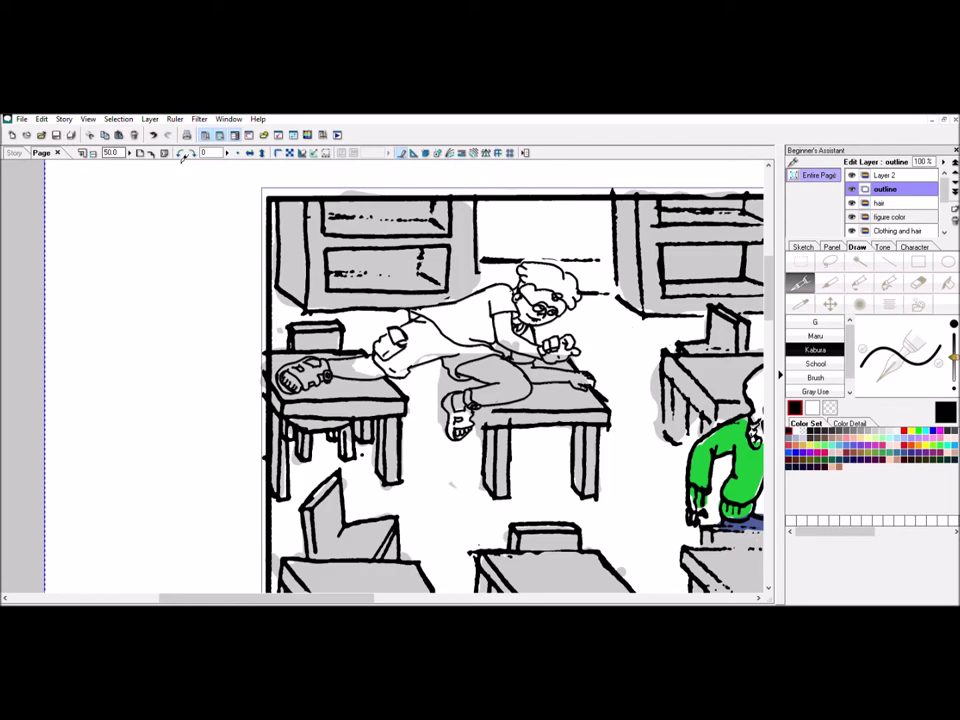
{"action": "left_click_drag", "start_coordinate": [445, 385], "coordinate": [440, 432]}
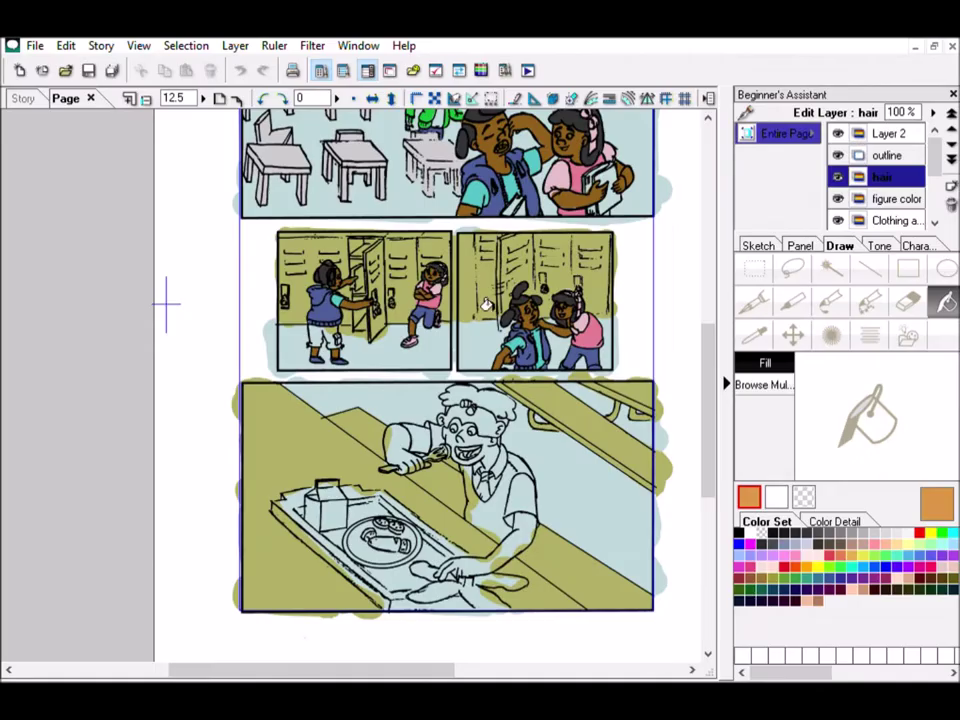
{"action": "key", "text": "p"}
{"action": "scroll", "coordinate": [430, 350], "scroll_direction": "down", "scroll_amount": 3}
{"action": "key", "text": "ctrl+z"}
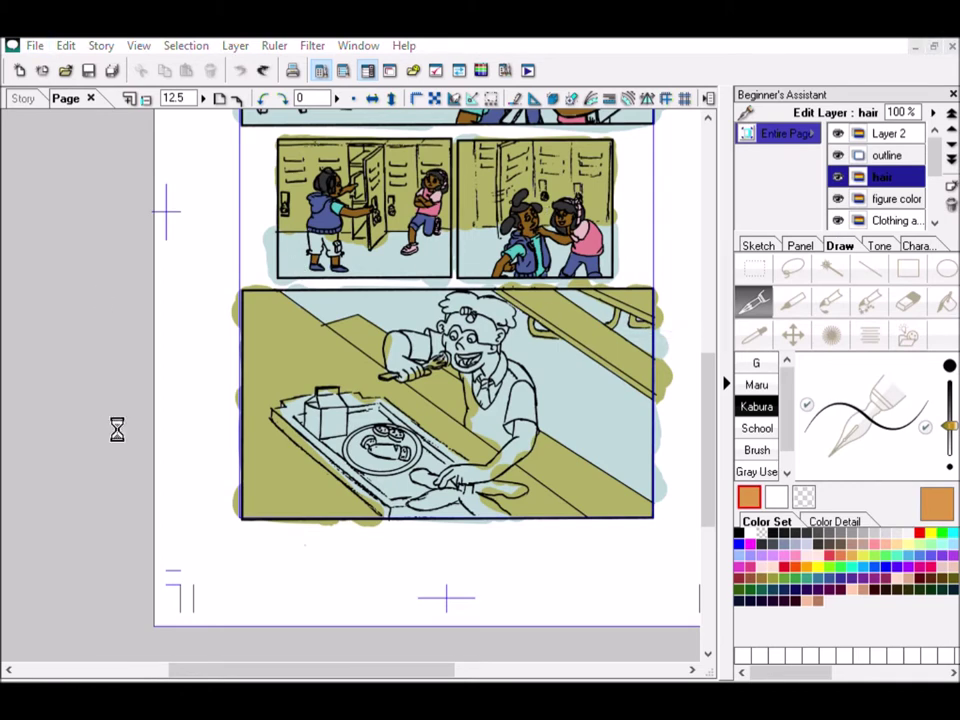
{"action": "key", "text": "g"}
{"action": "left_click_drag", "start_coordinate": [645, 546], "coordinate": [657, 616]}
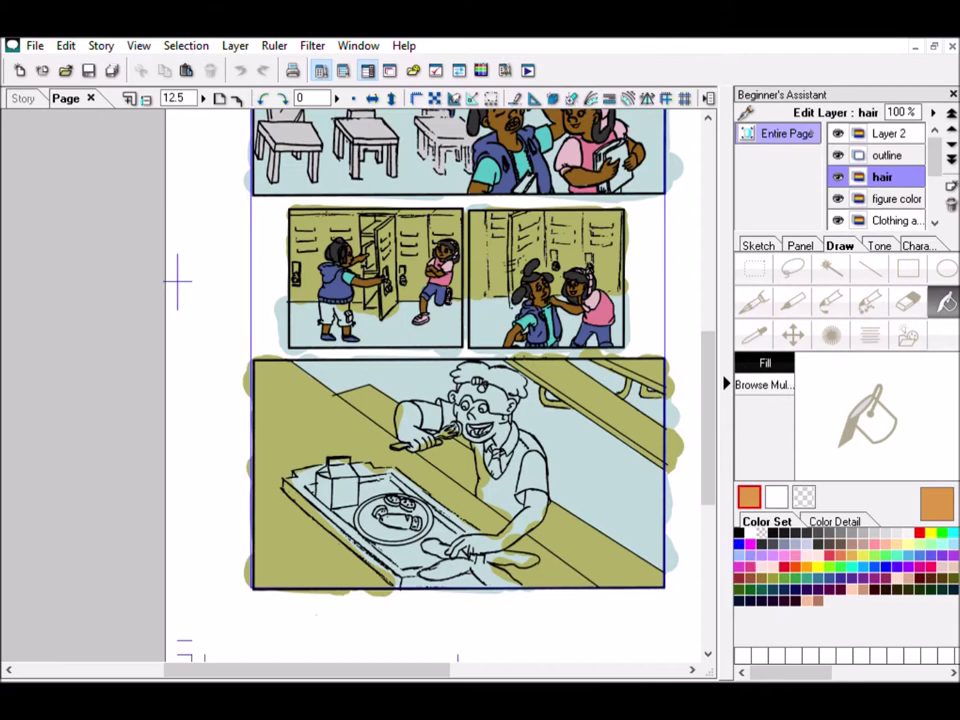
Step: Paint the hair of the boy eating in the lunch table panel orange on the hair layer with the Kabura pen
{"action": "left_click", "coordinate": [766, 292]}
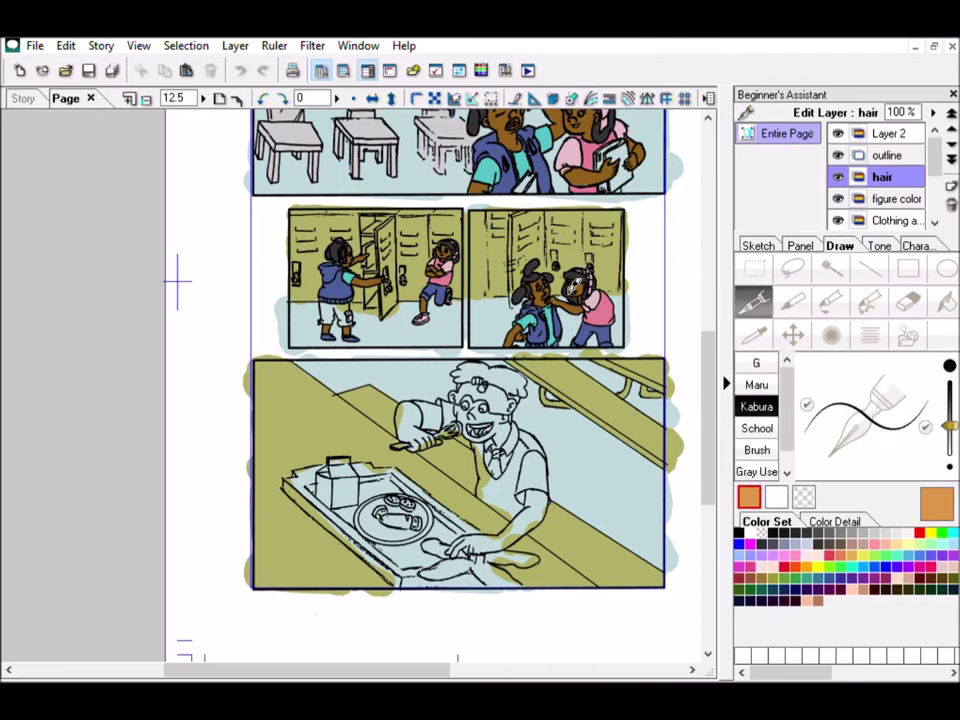
{"action": "scroll", "coordinate": [548, 487], "scroll_direction": "left", "scroll_amount": 5}
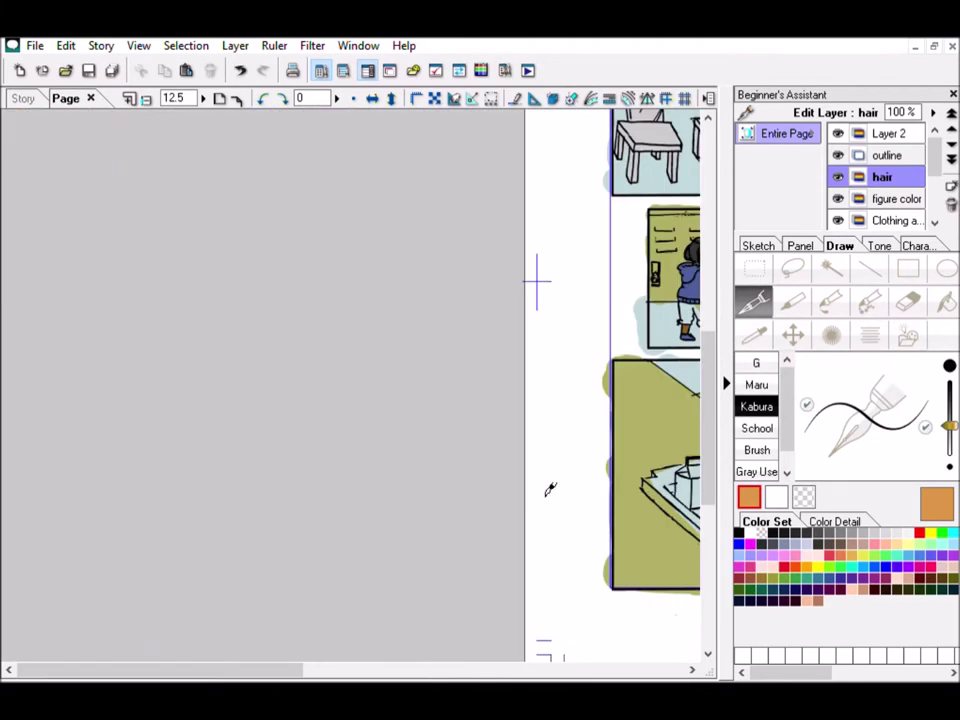
{"action": "left_click", "coordinate": [450, 670]}
{"action": "left_click_drag", "start_coordinate": [450, 675], "coordinate": [322, 670]}
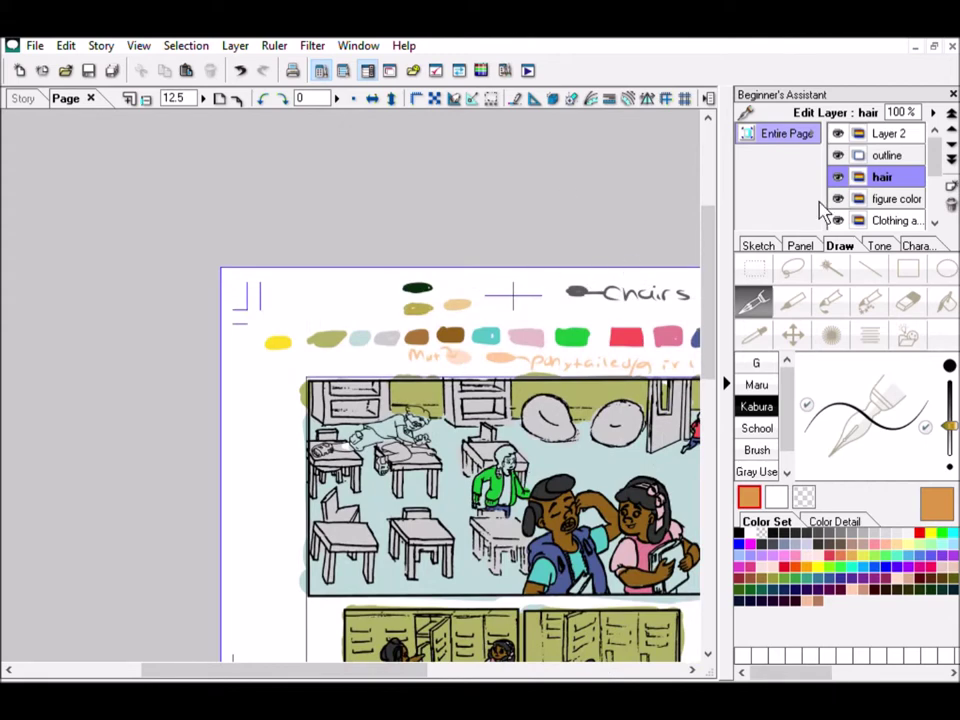
{"action": "key", "text": "ctrl+minus"}
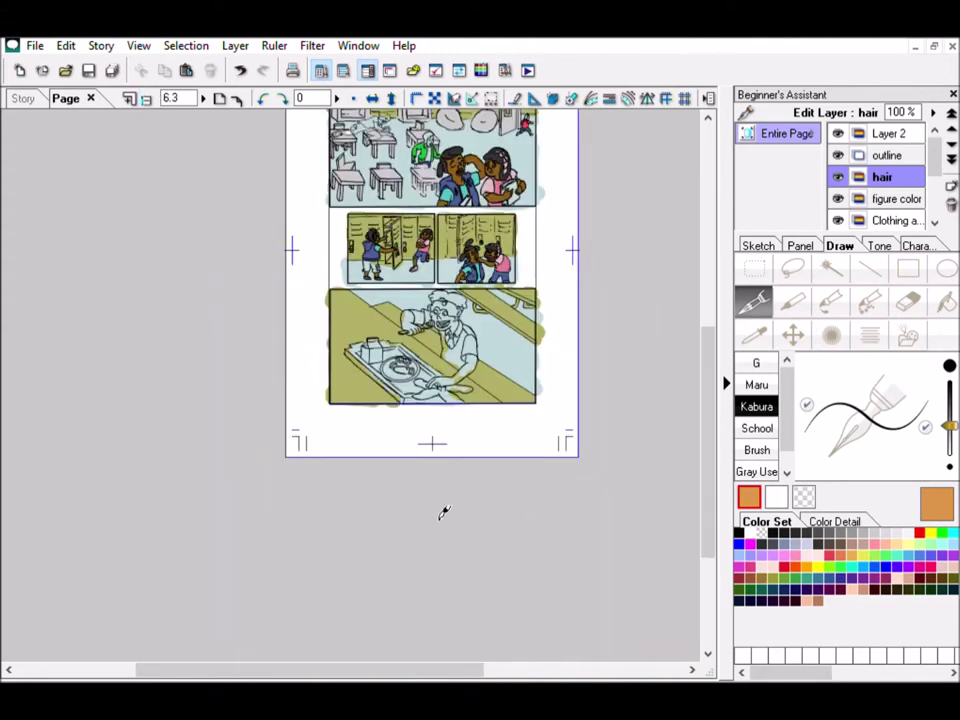
{"action": "left_click", "coordinate": [129, 98]}
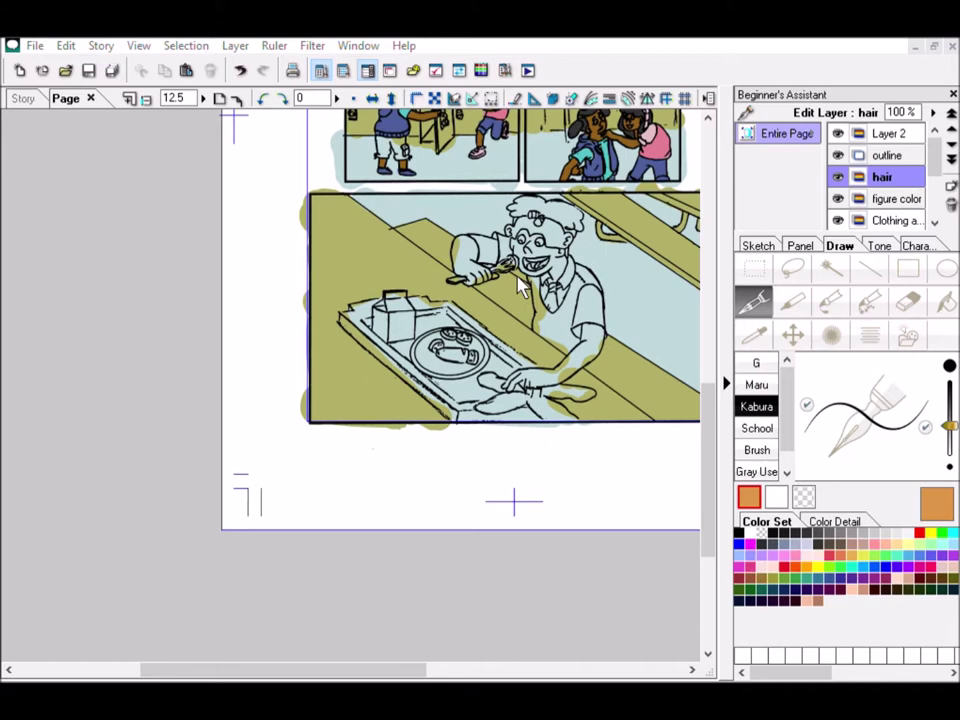
{"action": "scroll", "coordinate": [240, 311], "scroll_direction": "up", "scroll_amount": 4}
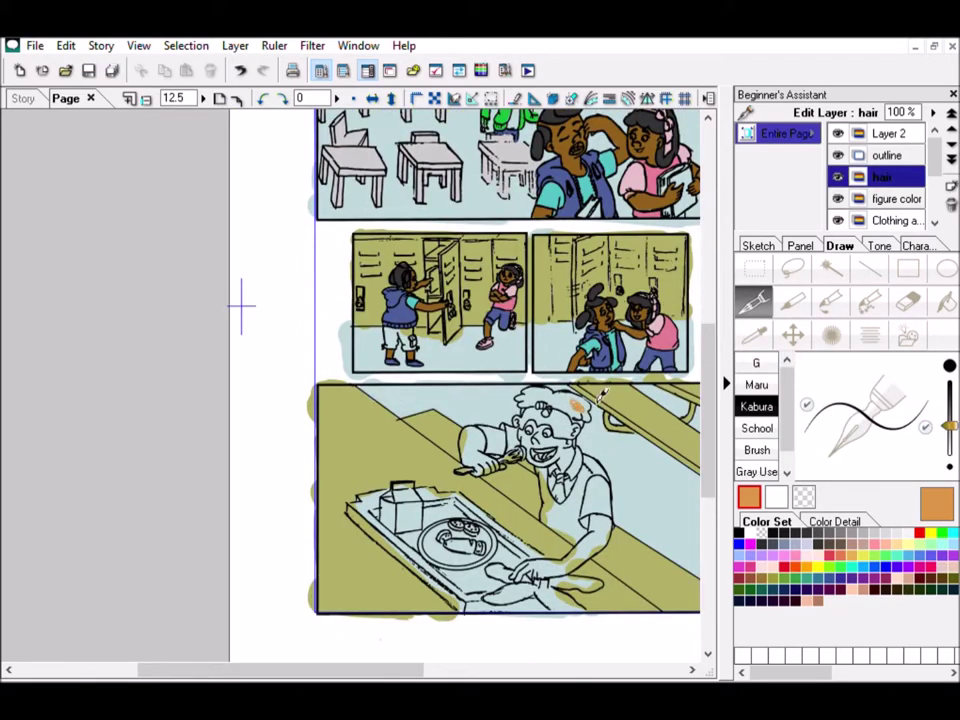
{"action": "key", "text": "ctrl+plus"}
{"action": "scroll", "coordinate": [711, 407], "scroll_direction": "down", "scroll_amount": 3}
{"action": "mouse_move", "coordinate": [655, 310]}
{"action": "left_mouse_down"}
{"action": "mouse_move", "coordinate": [674, 367]}
{"action": "mouse_move", "coordinate": [660, 357]}
{"action": "mouse_move", "coordinate": [652, 322]}
{"action": "mouse_move", "coordinate": [695, 313]}
{"action": "mouse_move", "coordinate": [651, 334]}
{"action": "mouse_move", "coordinate": [568, 299]}
{"action": "mouse_move", "coordinate": [520, 322]}
{"action": "mouse_move", "coordinate": [552, 279]}
{"action": "mouse_move", "coordinate": [570, 298]}
{"action": "mouse_move", "coordinate": [641, 320]}
{"action": "left_mouse_up"}
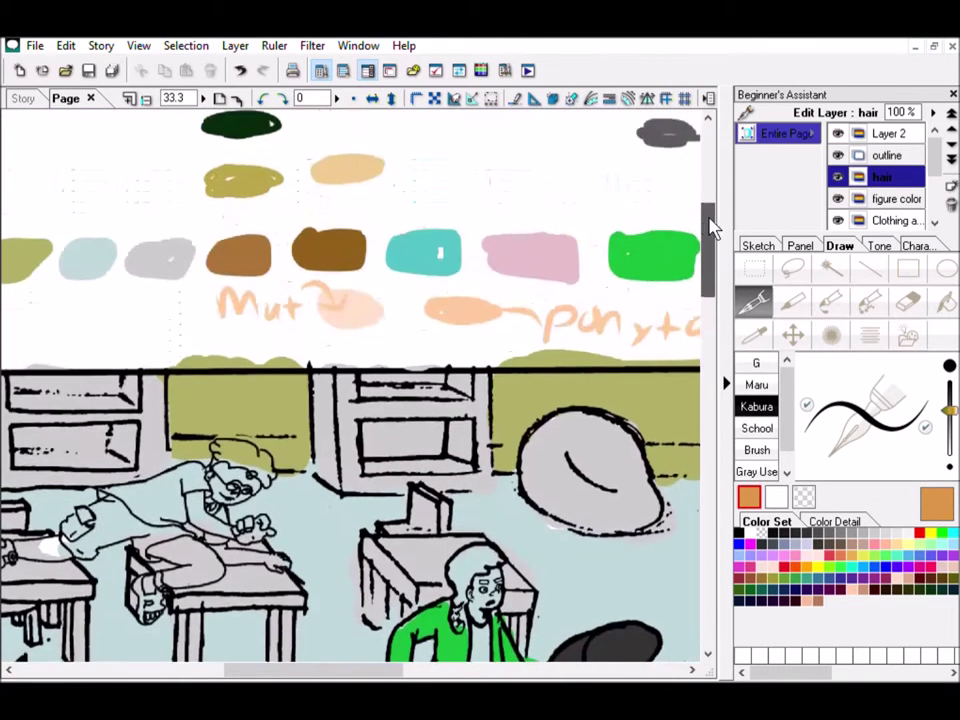
Step: Paint the lunging figure's hair orange and the green-jacketed figure's hair with the brown picked from the palette swatch
{"action": "scroll", "coordinate": [567, 430], "scroll_direction": "left", "scroll_amount": 5}
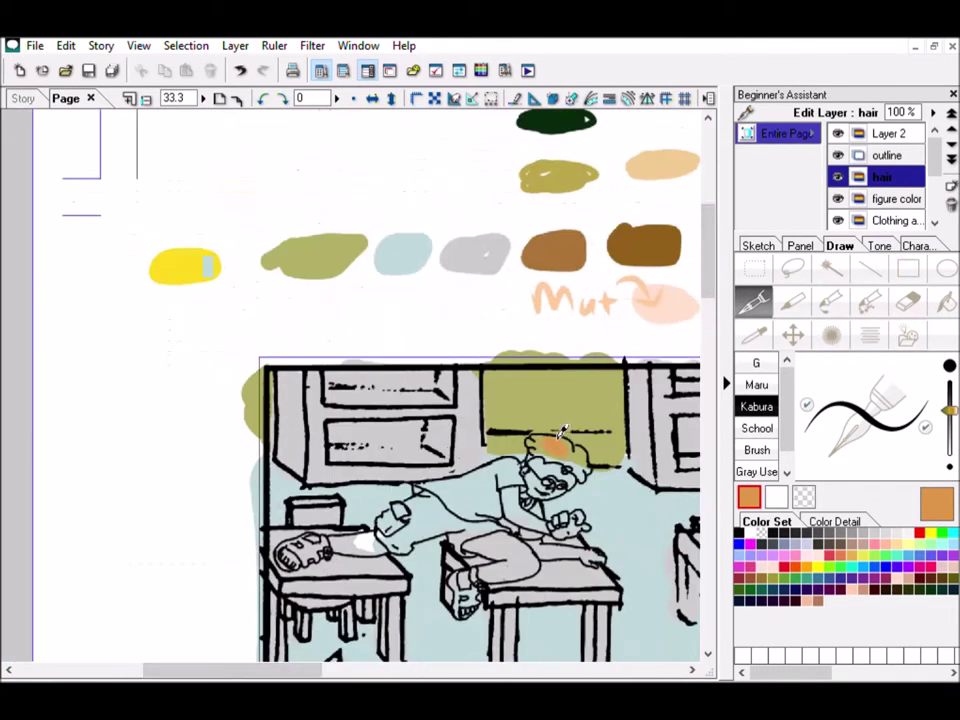
{"action": "key", "text": "e"}
{"action": "left_click", "coordinate": [752, 333]}
{"action": "scroll", "coordinate": [317, 662], "scroll_direction": "right", "scroll_amount": 5}
{"action": "key", "text": "p"}
{"action": "scroll", "coordinate": [229, 336], "scroll_direction": "down", "scroll_amount": 5}
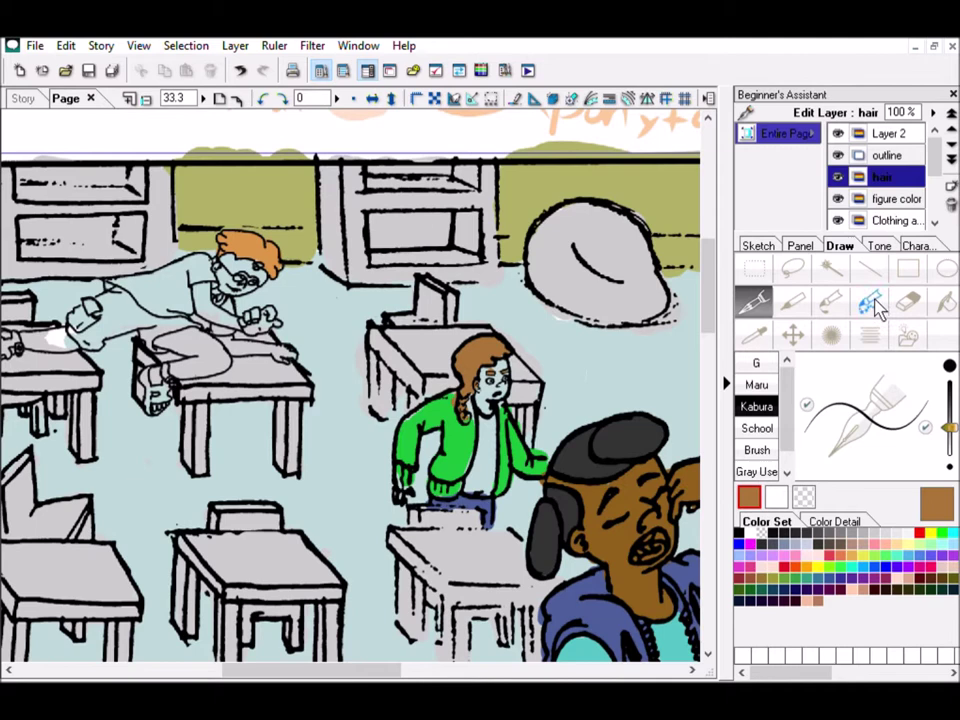
Step: Clean up the edges of the brown hair and green jacket on the green-jacketed figure with the eraser and Kabura pen
{"action": "key", "text": "e"}
{"action": "key", "text": "p"}
{"action": "key", "text": "e"}
{"action": "key", "text": "p"}
{"action": "left_click", "coordinate": [476, 386], "text": "alt"}
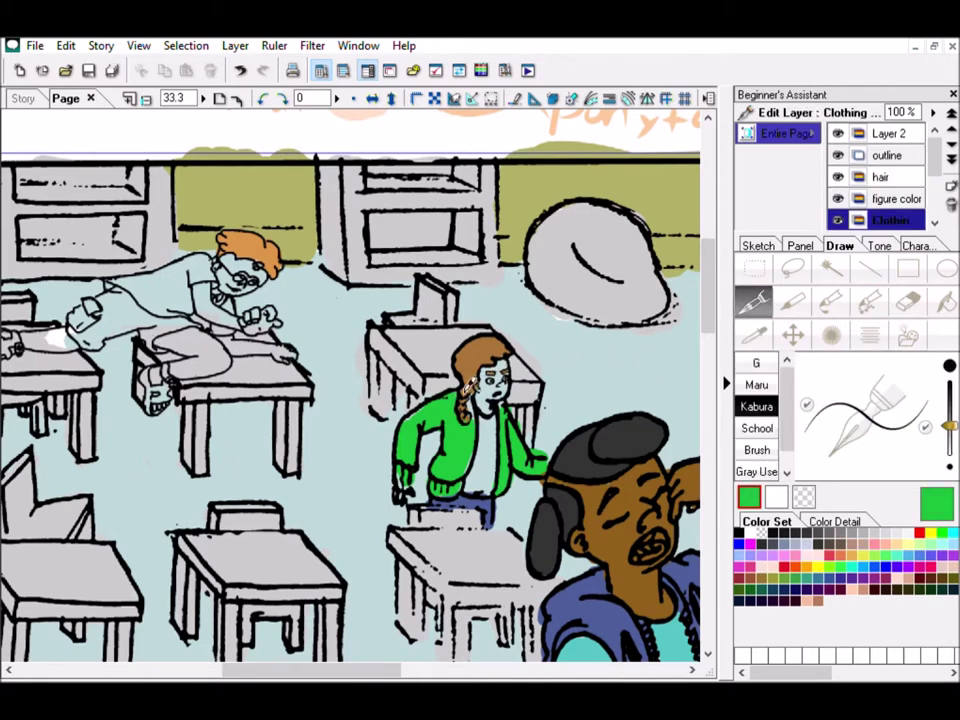
{"action": "key", "text": "e"}
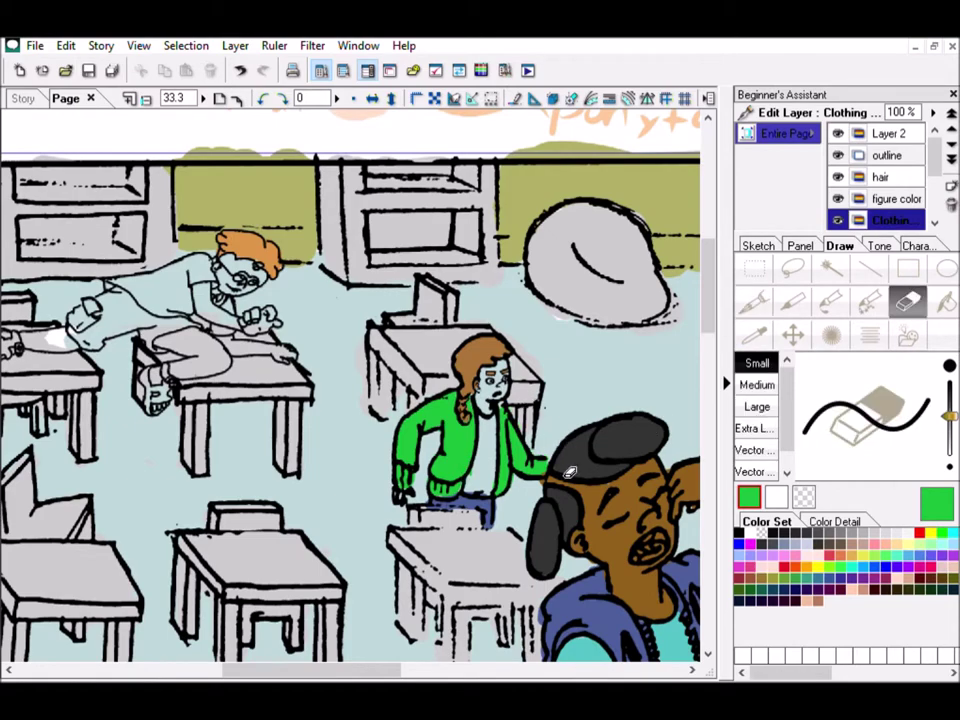
{"action": "key", "text": "p"}
Step: Paint the lunging figure's shirt with the yellow picked from the palette swatch on the clothing layer
{"action": "scroll", "coordinate": [709, 311], "scroll_direction": "up", "scroll_amount": 5}
{"action": "mouse_move", "coordinate": [423, 668]}
{"action": "left_mouse_down"}
{"action": "mouse_move", "coordinate": [370, 665]}
{"action": "mouse_move", "coordinate": [460, 665]}
{"action": "mouse_move", "coordinate": [284, 665]}
{"action": "left_mouse_up"}
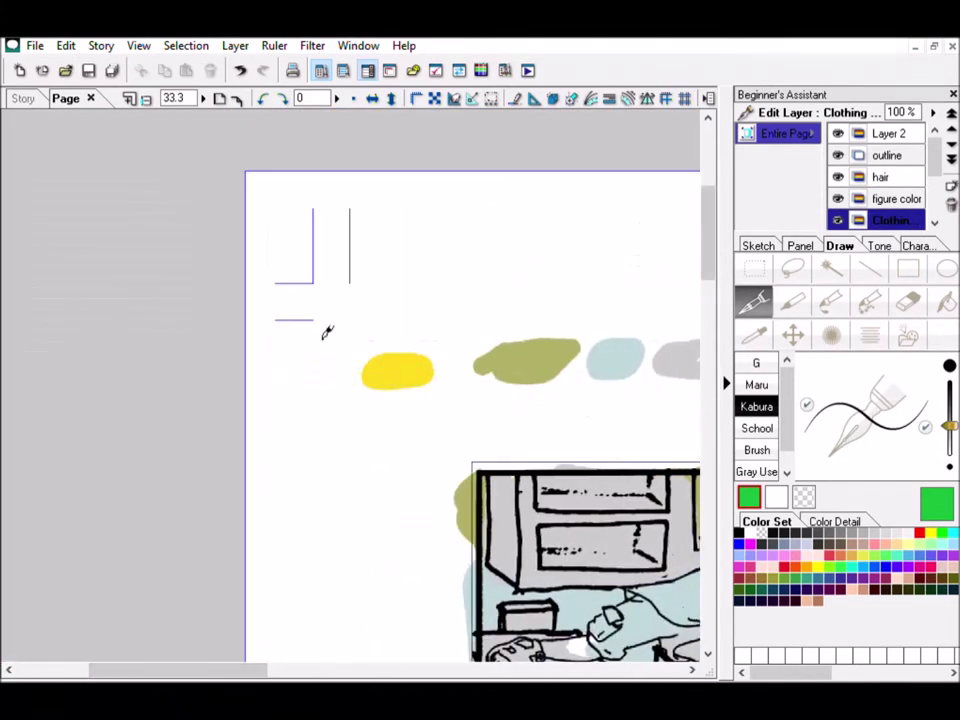
{"action": "left_click", "coordinate": [397, 372], "text": "alt"}
{"action": "scroll", "coordinate": [305, 562], "scroll_direction": "right", "scroll_amount": 3}
{"action": "scroll", "coordinate": [720, 272], "scroll_direction": "down", "scroll_amount": 5}
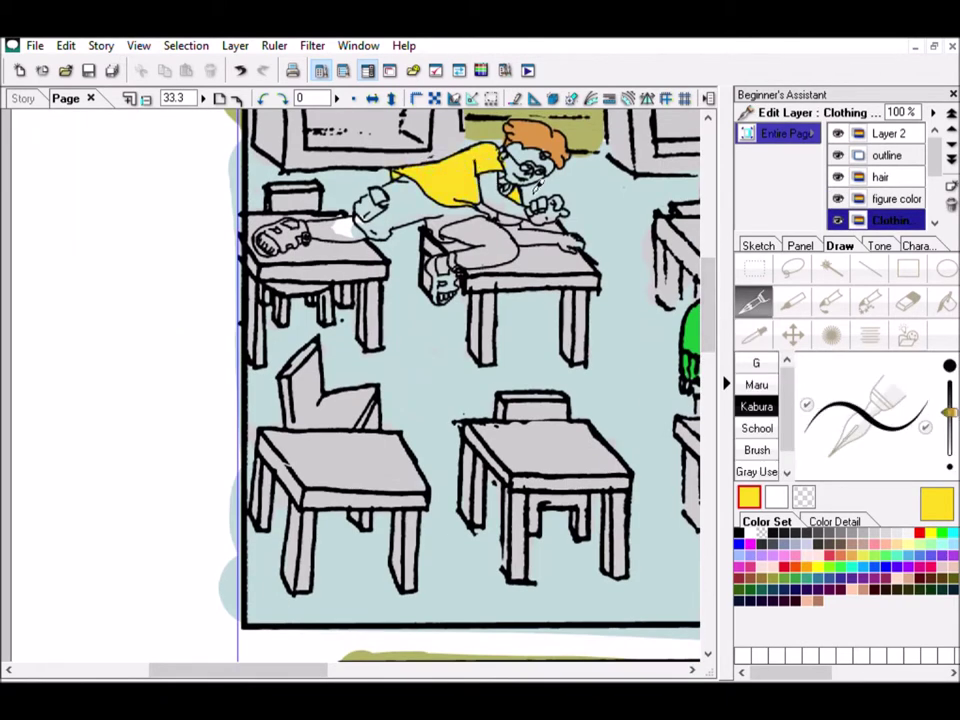
Step: Paint the eating boy's sweater and sleeves yellow on the clothing layer with the Kabura pen
{"action": "scroll", "coordinate": [350, 390], "scroll_direction": "down", "scroll_amount": 5}
{"action": "scroll", "coordinate": [350, 390], "scroll_direction": "right", "scroll_amount": 3}
{"action": "key", "text": "alt+bracketright"}
{"action": "key", "text": "e"}
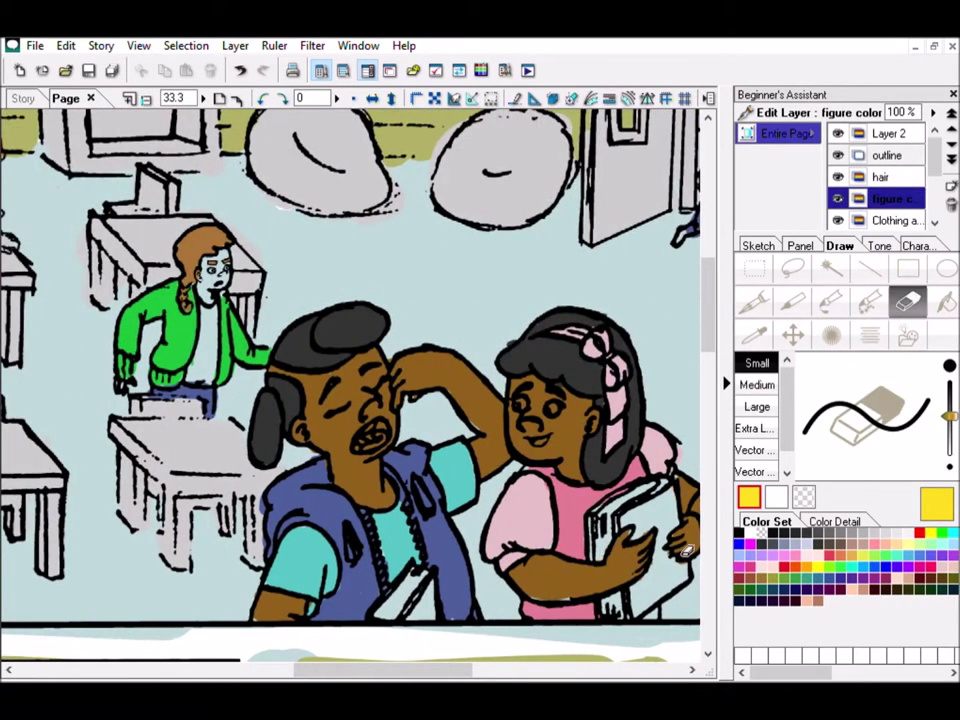
{"action": "scroll", "coordinate": [453, 404], "scroll_direction": "left", "scroll_amount": 3}
{"action": "scroll", "coordinate": [376, 423], "scroll_direction": "left", "scroll_amount": 5}
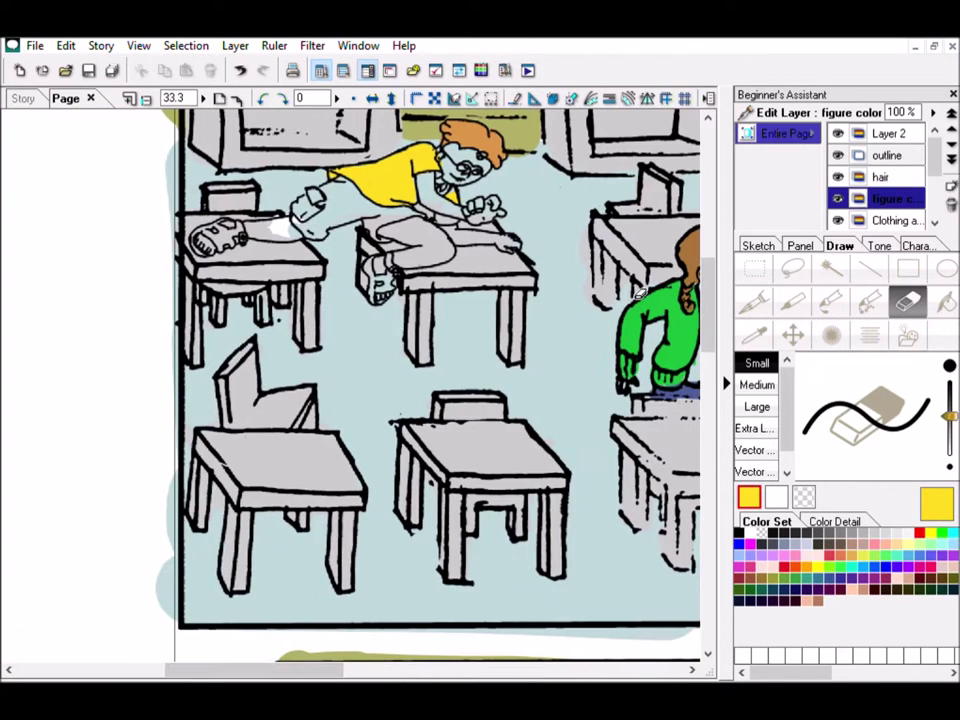
{"action": "key", "text": "alt+bracketleft"}
{"action": "key", "text": "p"}
{"action": "scroll", "coordinate": [440, 204], "scroll_direction": "down", "scroll_amount": 5}
{"action": "scroll", "coordinate": [440, 204], "scroll_direction": "right", "scroll_amount": 3}
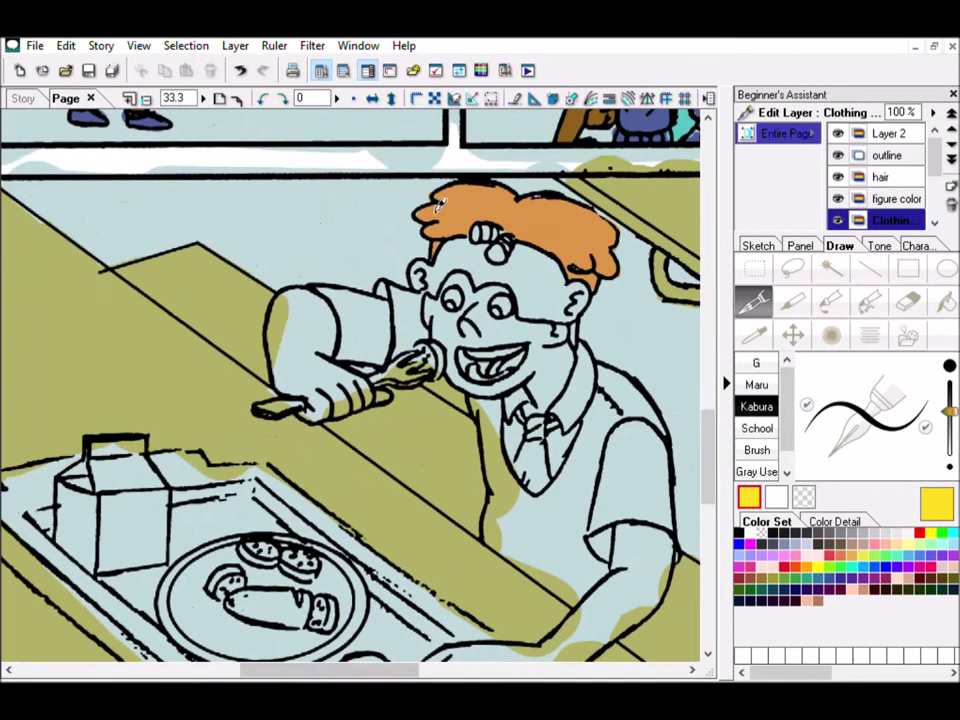
{"action": "mouse_move", "coordinate": [516, 410]}
{"action": "left_mouse_down"}
{"action": "mouse_move", "coordinate": [518, 506]}
{"action": "mouse_move", "coordinate": [568, 566]}
{"action": "mouse_move", "coordinate": [528, 486]}
{"action": "mouse_move", "coordinate": [591, 586]}
{"action": "mouse_move", "coordinate": [615, 548]}
{"action": "left_mouse_up"}
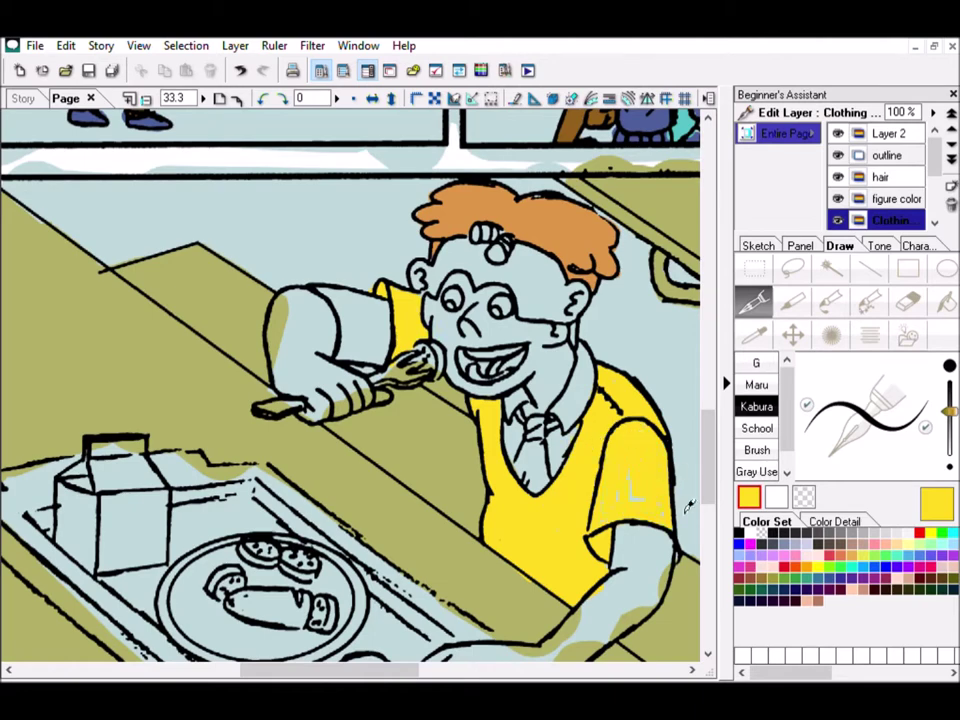
{"action": "key", "text": "e"}
Step: Paint the lunging figure's lower face, arms and legs with the peach "Mut" swatch color on the figure color layer
{"action": "scroll", "coordinate": [279, 386], "scroll_direction": "up", "scroll_amount": 10}
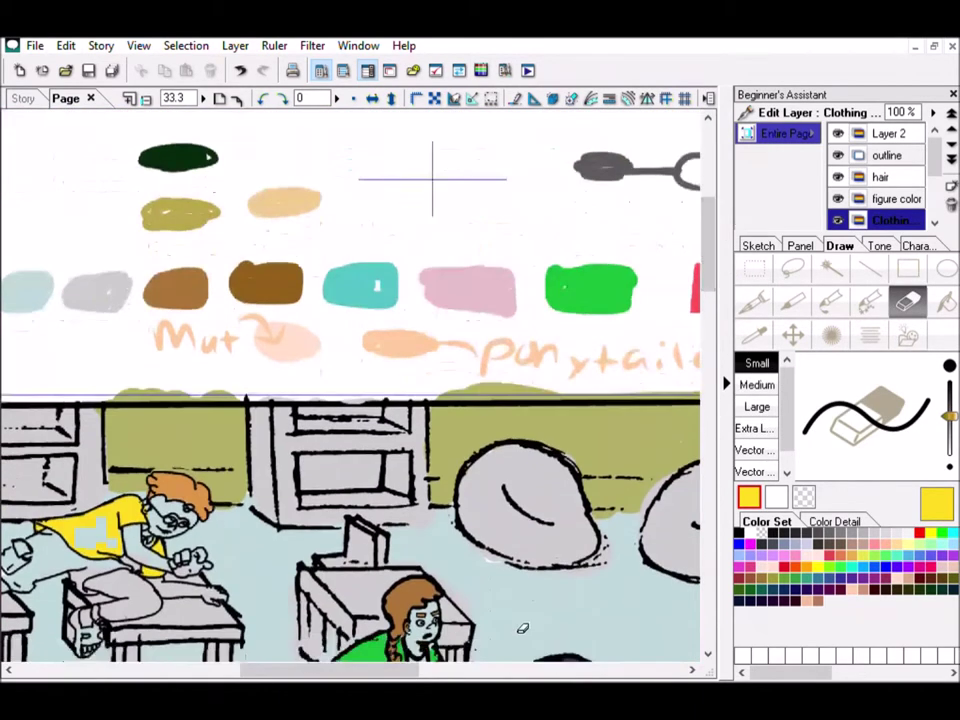
{"action": "scroll", "coordinate": [279, 386], "scroll_direction": "left", "scroll_amount": 3}
{"action": "key", "text": "i"}
{"action": "left_click", "coordinate": [542, 343]}
{"action": "left_click", "coordinate": [757, 300]}
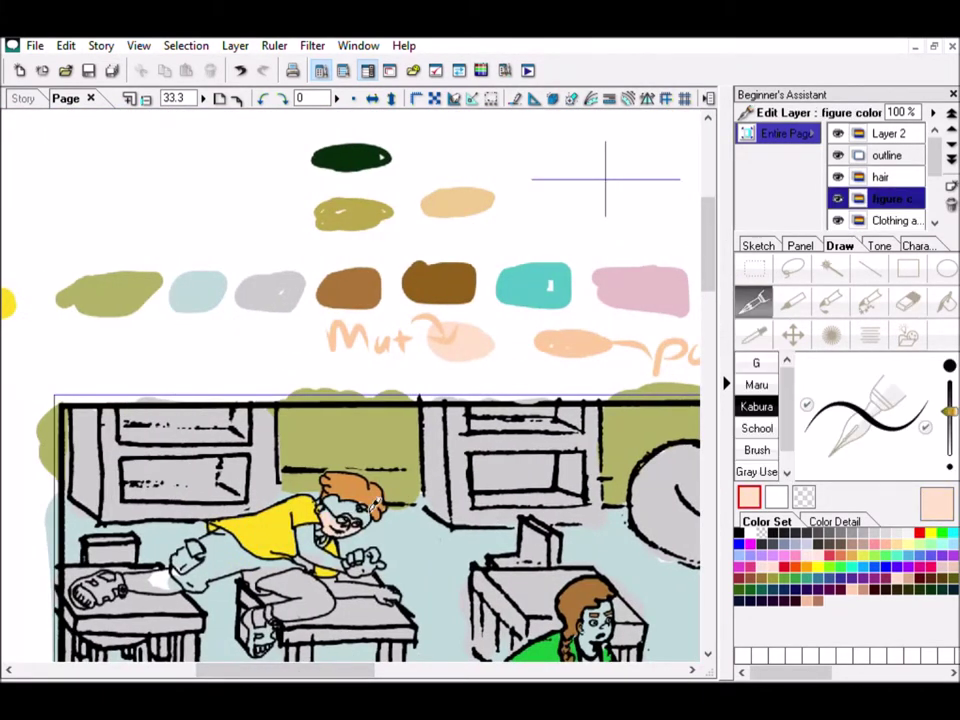
{"action": "scroll", "coordinate": [395, 545], "scroll_direction": "left", "scroll_amount": 3}
{"action": "mouse_move", "coordinate": [420, 580]}
{"action": "left_mouse_down"}
{"action": "mouse_move", "coordinate": [455, 566]}
{"action": "mouse_move", "coordinate": [425, 604]}
{"action": "mouse_move", "coordinate": [466, 599]}
{"action": "left_mouse_up"}
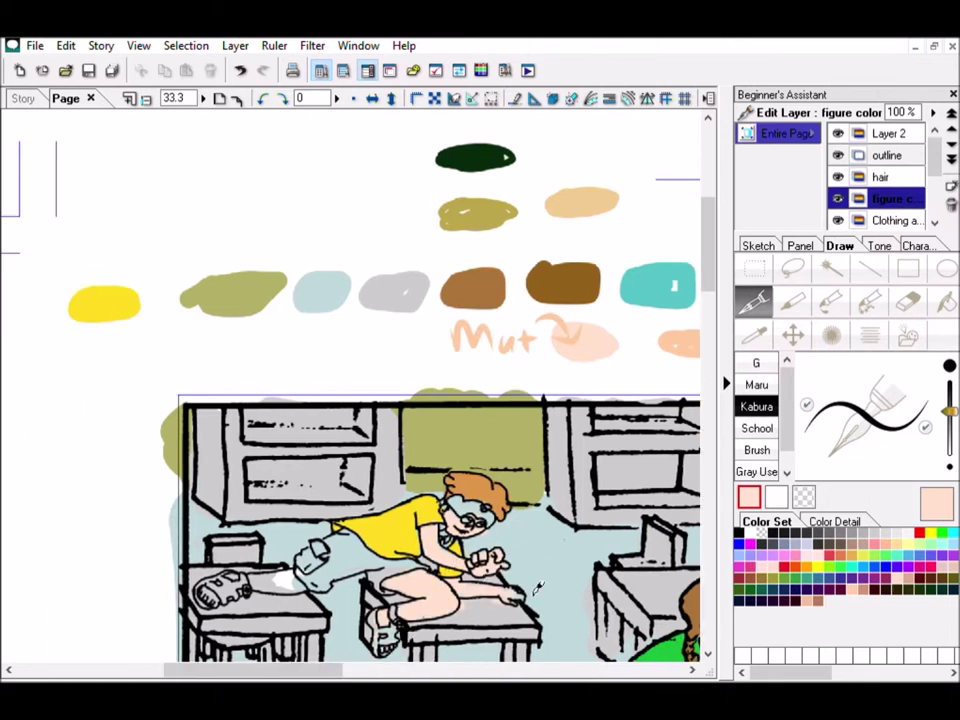
{"action": "scroll", "coordinate": [311, 664], "scroll_direction": "left", "scroll_amount": 3}
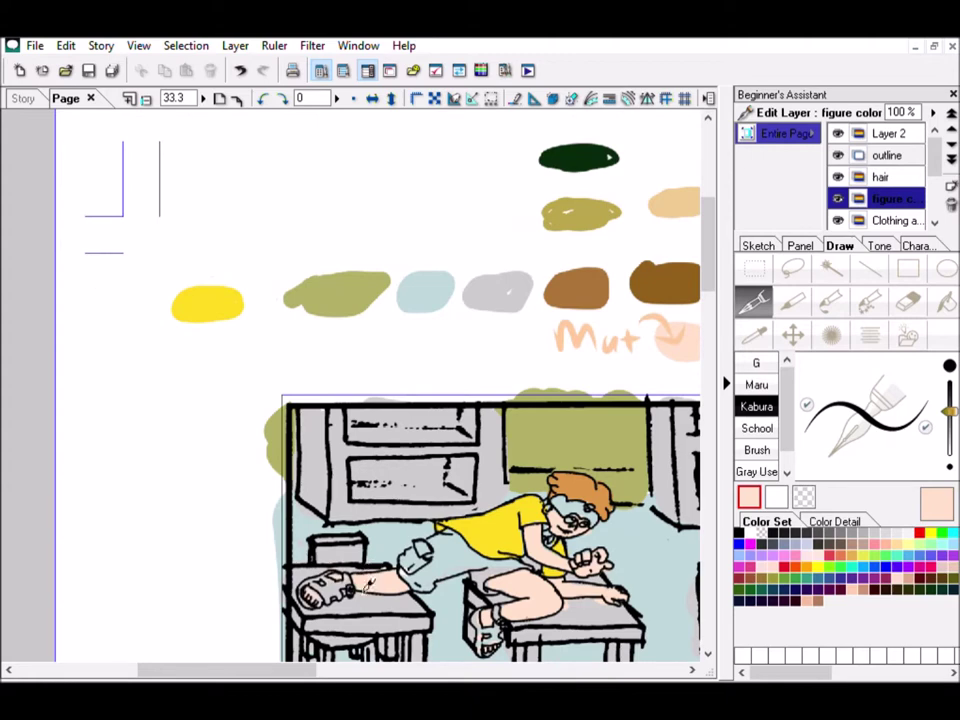
{"action": "key", "text": "e"}
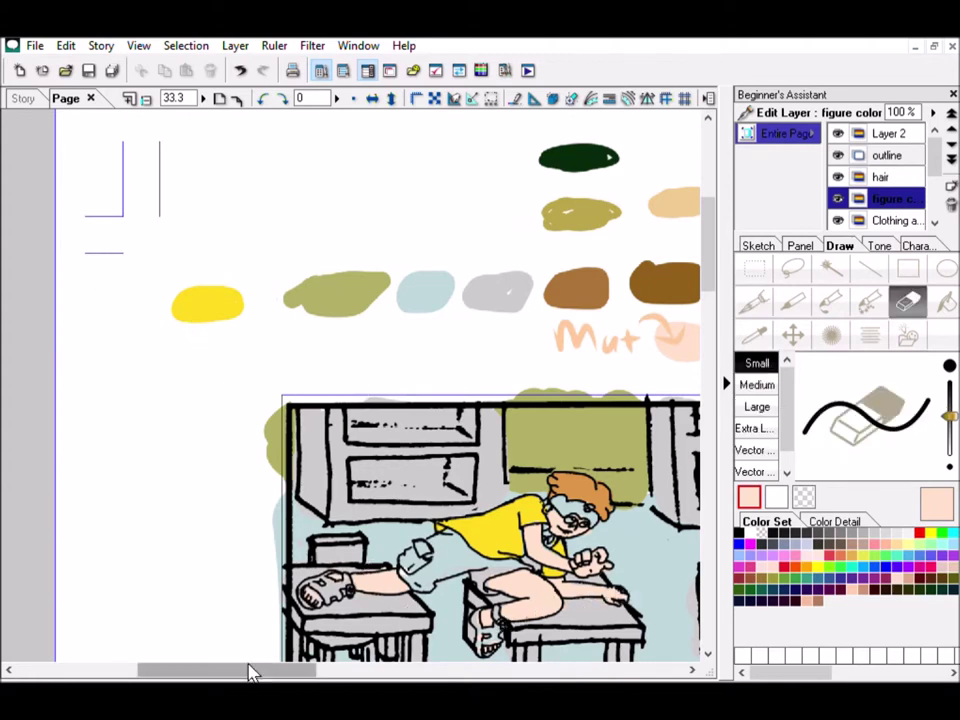
Step: Paint the lunging figure's shorts with the tan picked from the palette swatch on the clothing layer
{"action": "scroll", "coordinate": [251, 673], "scroll_direction": "right", "scroll_amount": 4}
{"action": "key", "text": "i"}
{"action": "left_click", "coordinate": [666, 300]}
{"action": "key", "text": "p"}
{"action": "scroll", "coordinate": [380, 400], "scroll_direction": "left", "scroll_amount": 3}
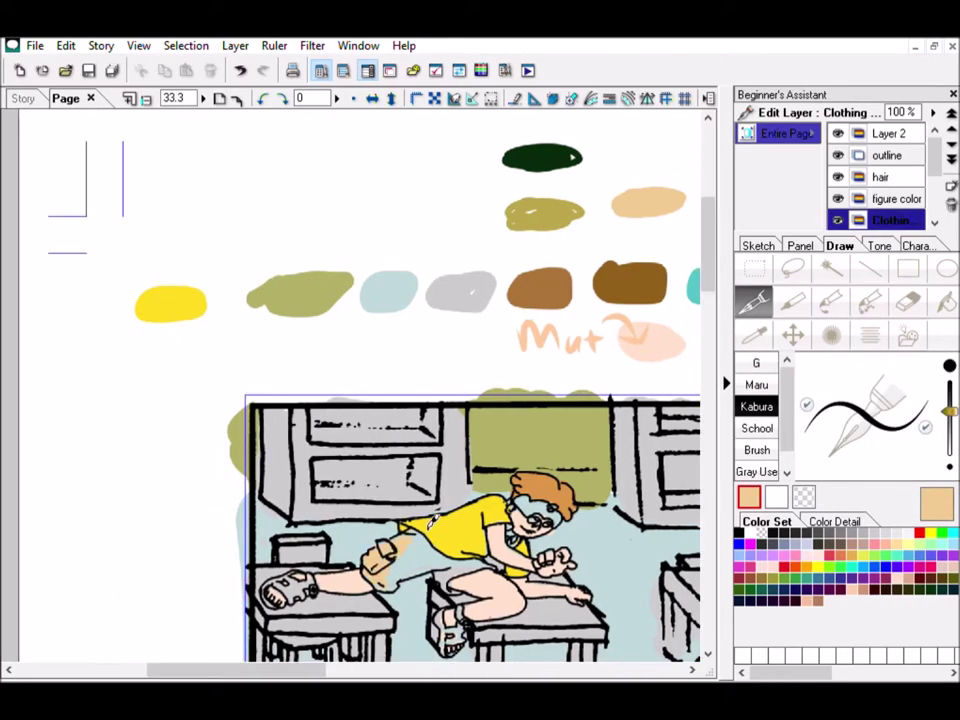
Step: Paint the eating boy's lower face, neck and resting arm with the peach "Mut" color on the figure color layer
{"action": "scroll", "coordinate": [557, 171], "scroll_direction": "right", "scroll_amount": 3}
{"action": "left_click_drag", "start_coordinate": [710, 250], "coordinate": [711, 290]}
{"action": "key", "text": "i"}
{"action": "left_click", "coordinate": [540, 230]}
{"action": "scroll", "coordinate": [545, 365], "scroll_direction": "down", "scroll_amount": 10}
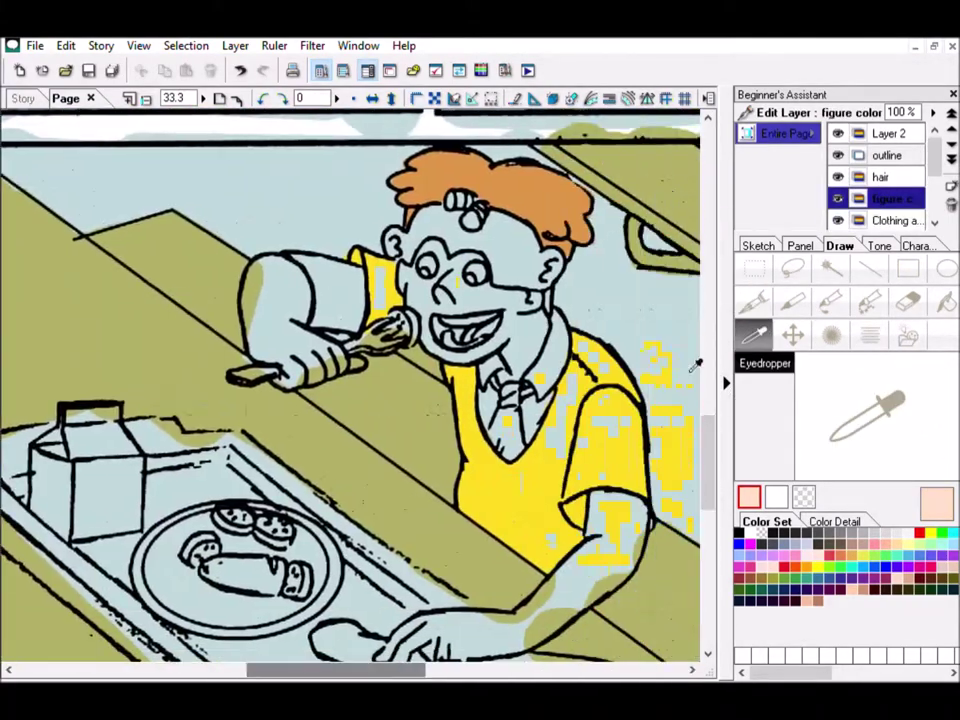
{"action": "key", "text": "p"}
{"action": "mouse_move", "coordinate": [432, 272]}
{"action": "left_mouse_down"}
{"action": "mouse_move", "coordinate": [470, 258]}
{"action": "mouse_move", "coordinate": [442, 240]}
{"action": "mouse_move", "coordinate": [477, 248]}
{"action": "mouse_move", "coordinate": [446, 293]}
{"action": "mouse_move", "coordinate": [476, 280]}
{"action": "left_mouse_up"}
{"action": "scroll", "coordinate": [540, 350], "scroll_direction": "down", "scroll_amount": 3}
{"action": "mouse_move", "coordinate": [430, 465]}
{"action": "left_mouse_down"}
{"action": "mouse_move", "coordinate": [574, 435]}
{"action": "mouse_move", "coordinate": [477, 440]}
{"action": "mouse_move", "coordinate": [412, 481]}
{"action": "mouse_move", "coordinate": [403, 475]}
{"action": "mouse_move", "coordinate": [585, 382]}
{"action": "mouse_move", "coordinate": [570, 410]}
{"action": "left_mouse_up"}
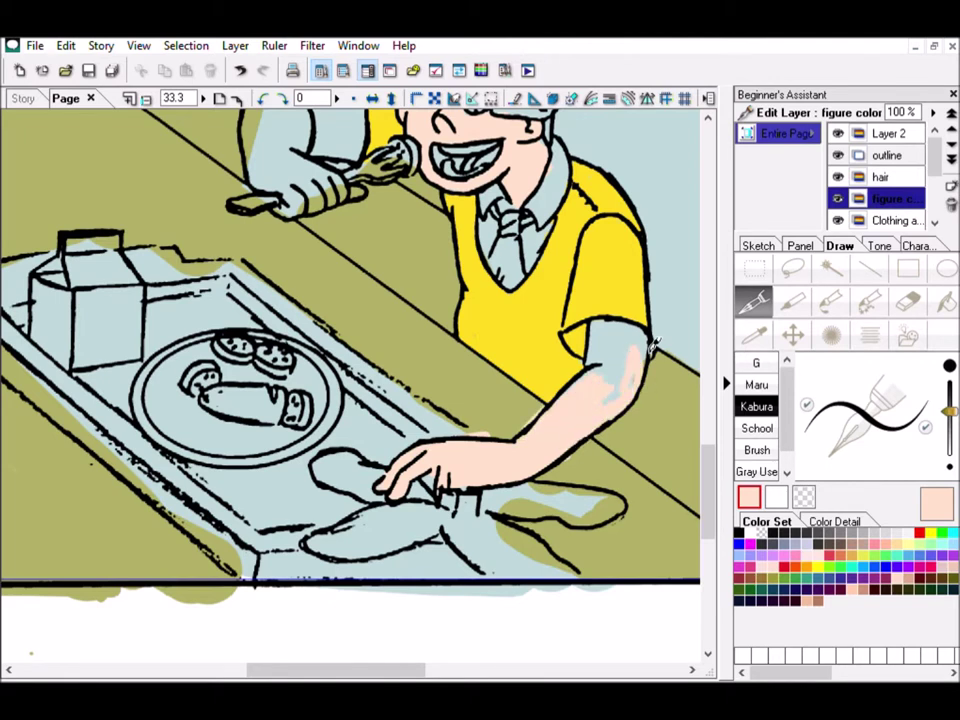
{"action": "key", "text": "e"}
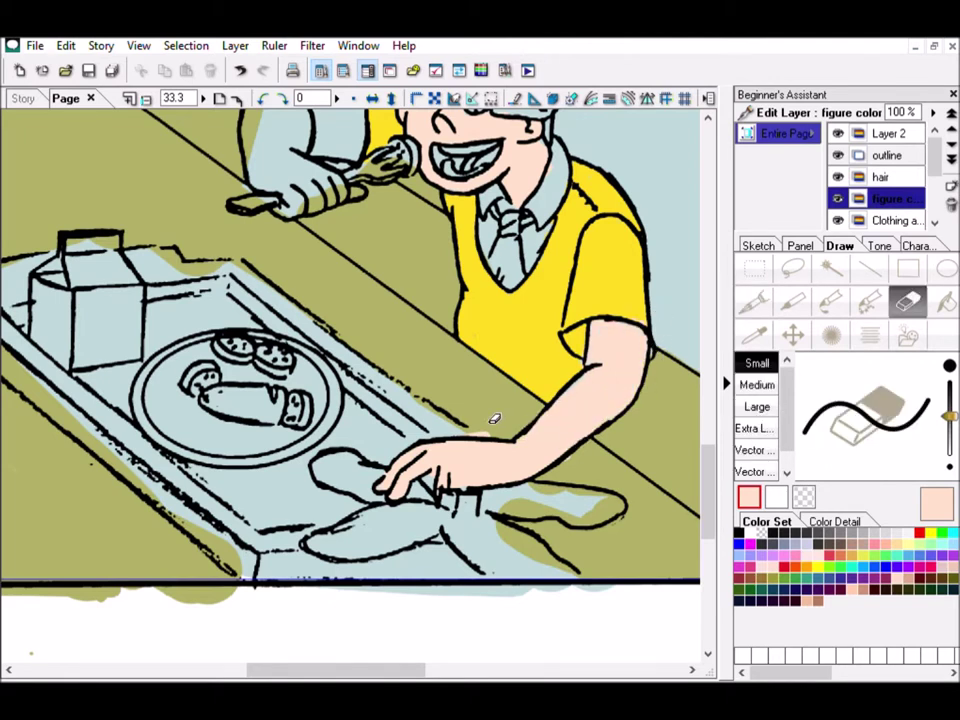
Step: Paint the eating boy's raised arm and hand holding the fork peach, and fill the remaining skin around his eyes
{"action": "left_click", "coordinate": [755, 300]}
{"action": "scroll", "coordinate": [707, 418], "scroll_direction": "up", "scroll_amount": 3}
{"action": "mouse_move", "coordinate": [473, 342]}
{"action": "left_mouse_down"}
{"action": "mouse_move", "coordinate": [473, 242]}
{"action": "mouse_move", "coordinate": [554, 280]}
{"action": "mouse_move", "coordinate": [556, 297]}
{"action": "mouse_move", "coordinate": [535, 313]}
{"action": "mouse_move", "coordinate": [542, 264]}
{"action": "mouse_move", "coordinate": [573, 322]}
{"action": "left_mouse_up"}
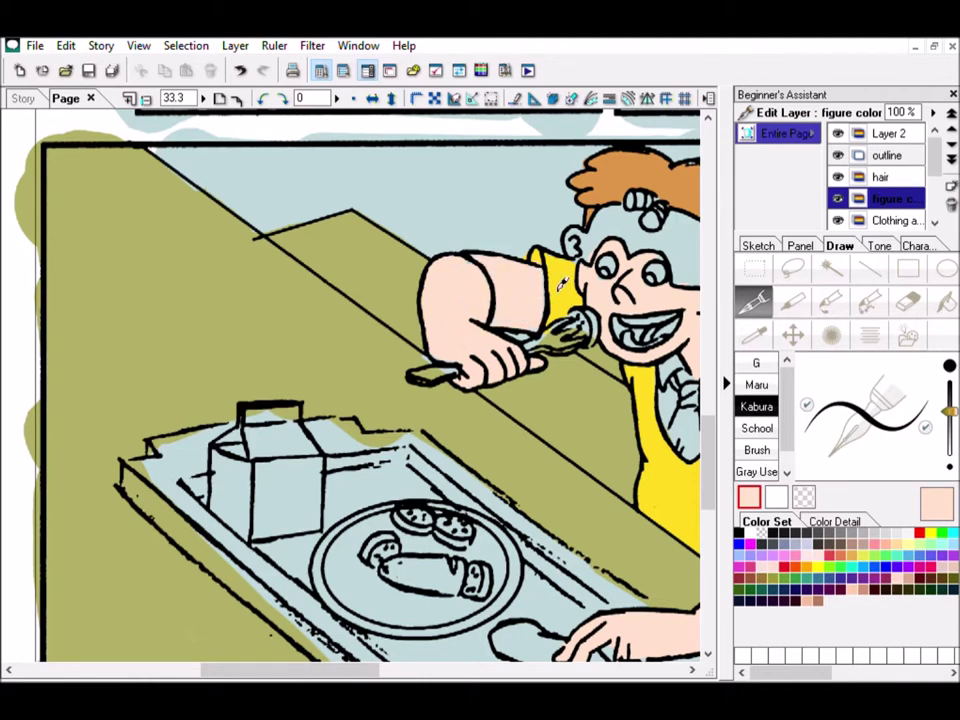
{"action": "scroll", "coordinate": [450, 583], "scroll_direction": "right", "scroll_amount": 3}
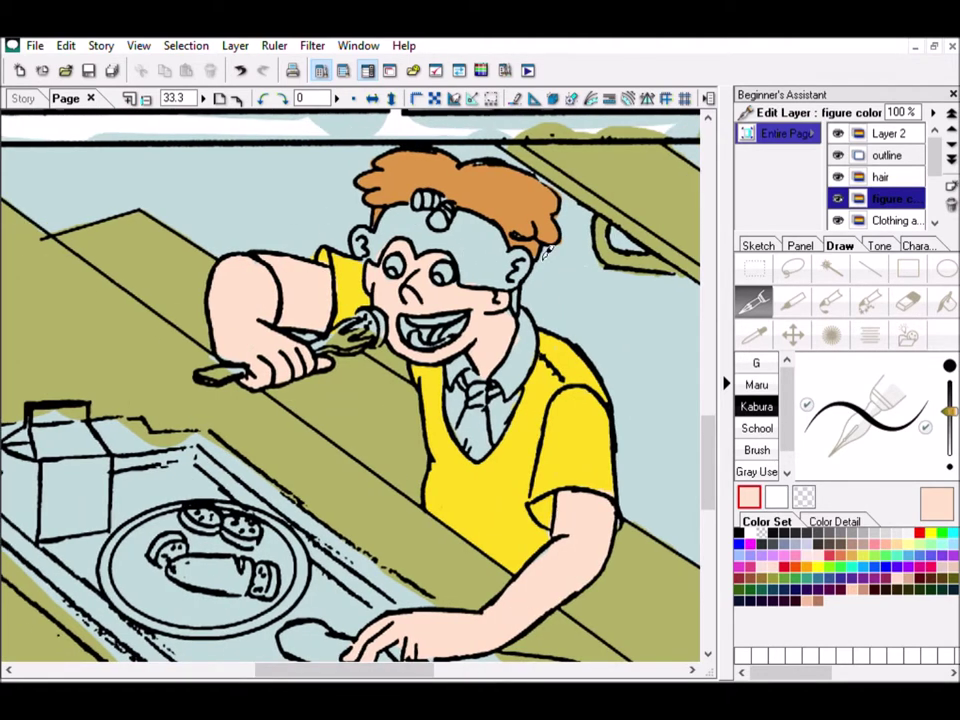
Step: Paint the eating boy's eyes and teeth white, his mouth interior dark gray and his tongue pink
{"action": "key", "text": "x"}
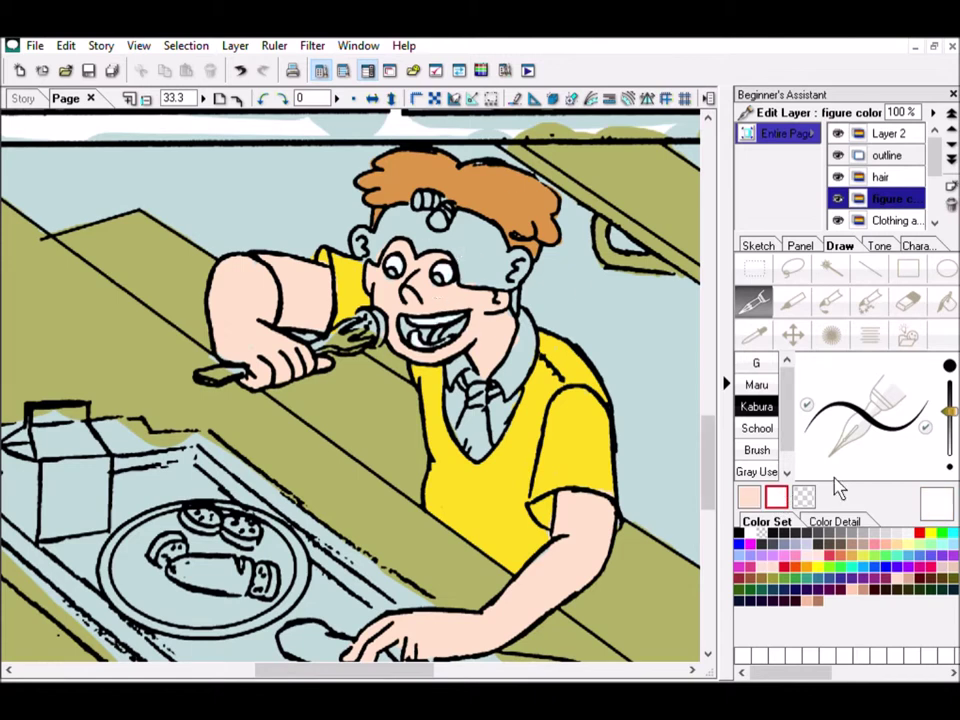
{"action": "left_click", "coordinate": [795, 556]}
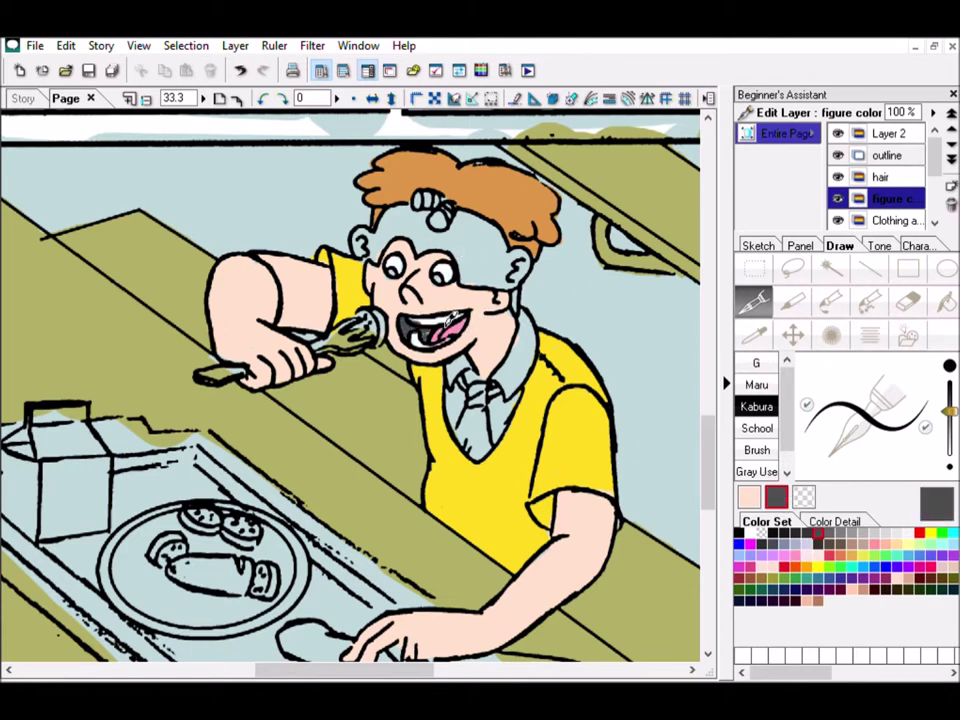
{"action": "left_click", "coordinate": [751, 533]}
{"action": "left_click", "coordinate": [795, 556]}
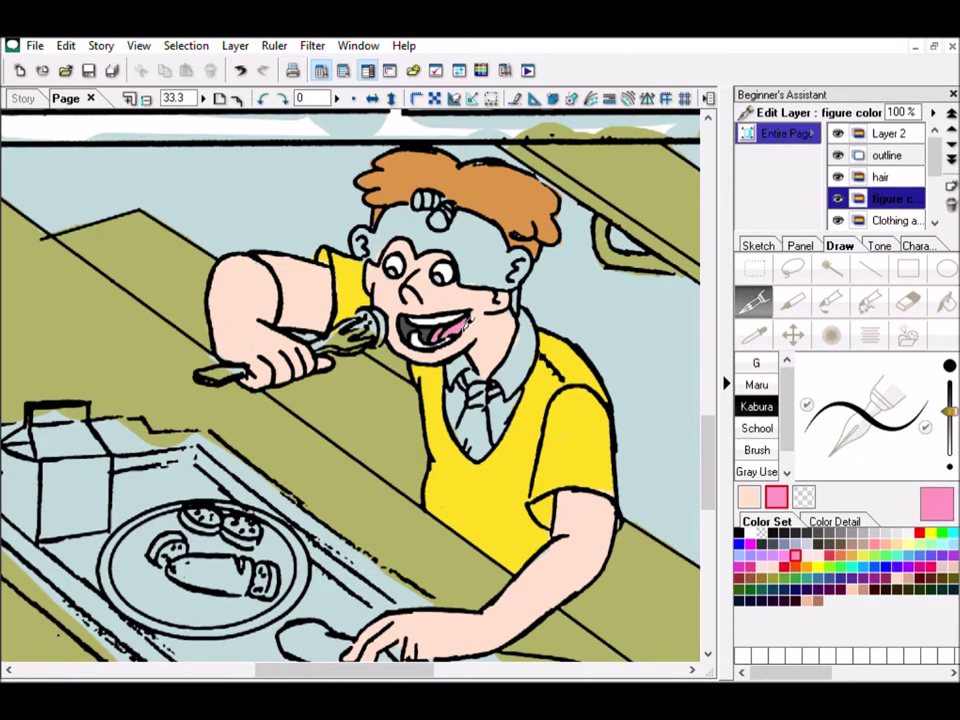
Step: Pick the maroon from the page 2 reference artwork and add a swatch of it to the palette above the panels
{"action": "scroll", "coordinate": [165, 278], "scroll_direction": "down", "scroll_amount": 3}
{"action": "left_click_drag", "start_coordinate": [165, 278], "coordinate": [232, 352]}
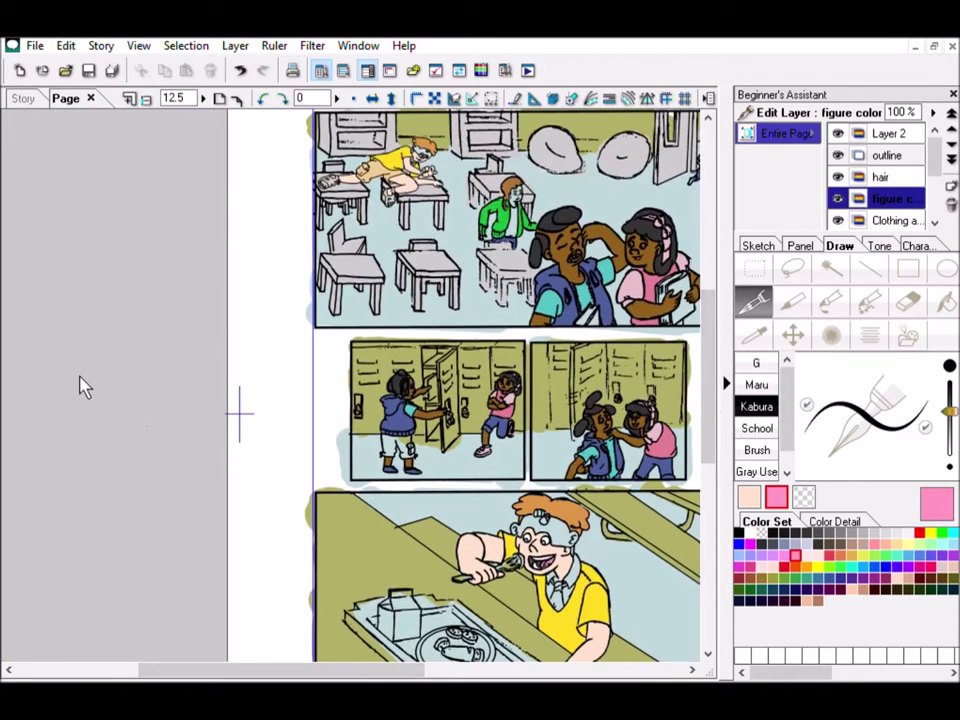
{"action": "key", "text": "i"}
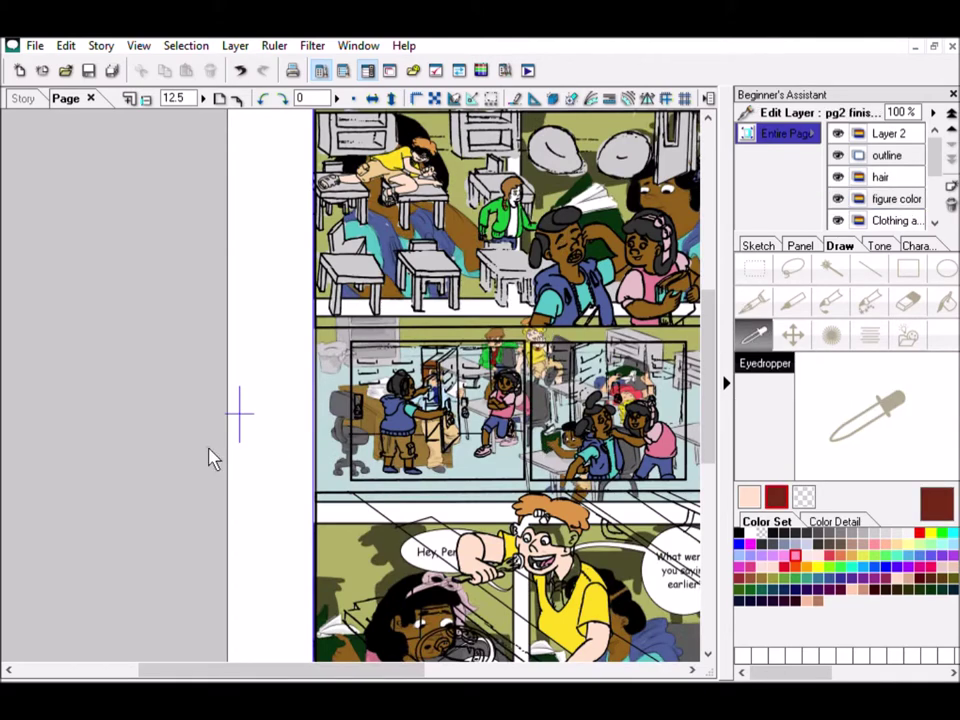
{"action": "scroll", "coordinate": [500, 400], "scroll_direction": "up", "scroll_amount": 3}
{"action": "key", "text": "p"}
Step: Paint the green-jacketed figure's shirt and the ties of the lunging figure and eating boy maroon on the clothing layer
{"action": "key", "text": "alt+bracketleft"}
{"action": "key", "text": "alt+bracketleft"}
{"action": "key", "text": "alt+bracketleft"}
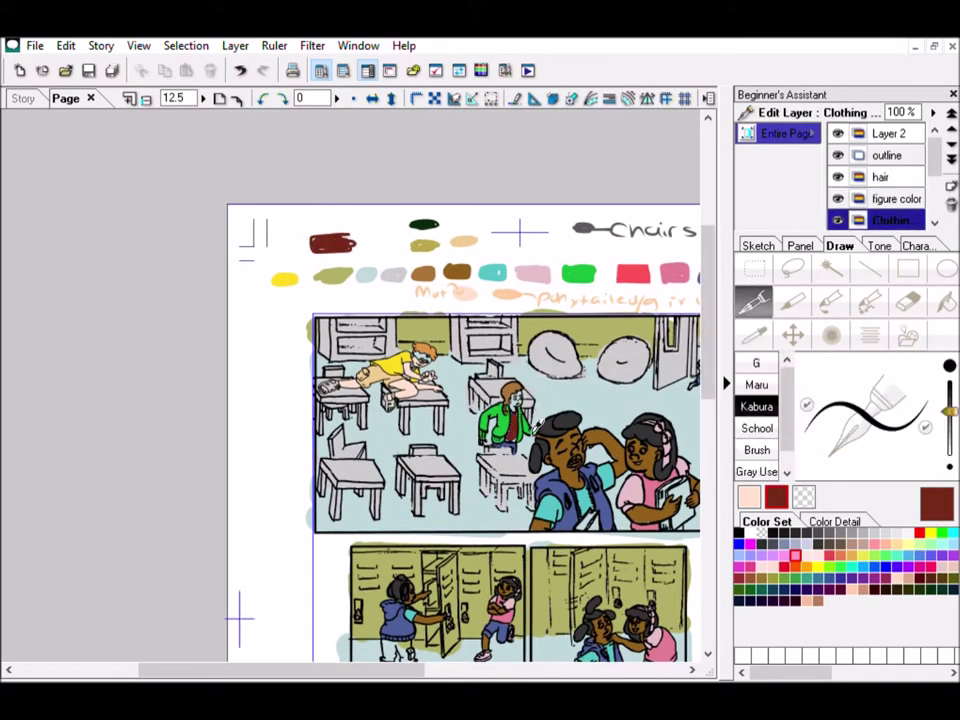
{"action": "key", "text": "ctrl+plus"}
{"action": "key", "text": "ctrl+plus"}
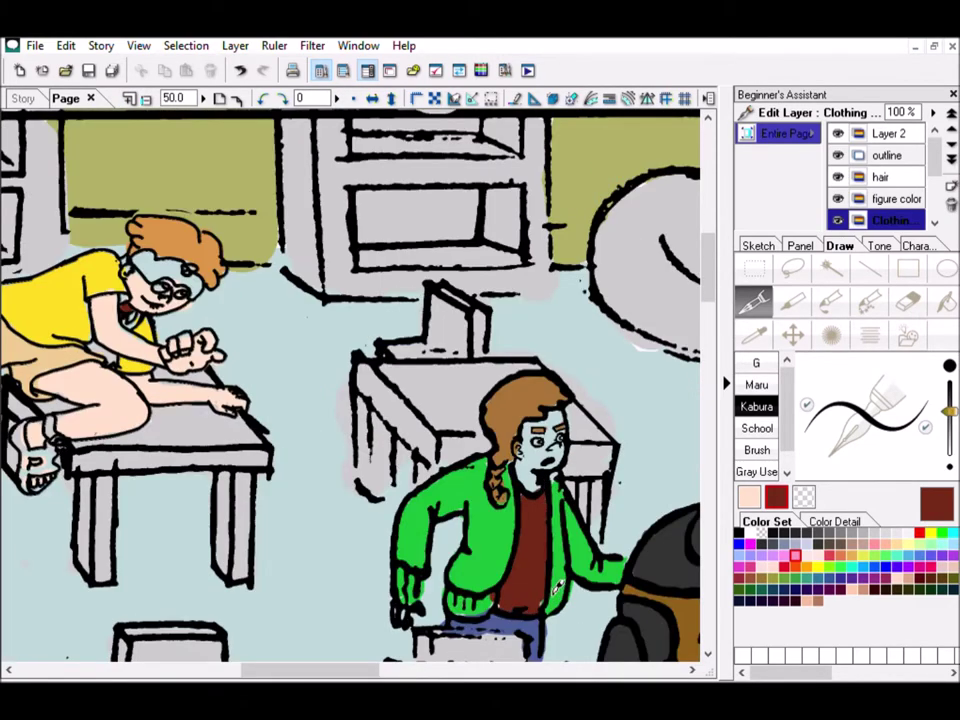
{"action": "key", "text": "ctrl+minus"}
{"action": "scroll", "coordinate": [556, 588], "scroll_direction": "down", "scroll_amount": 5}
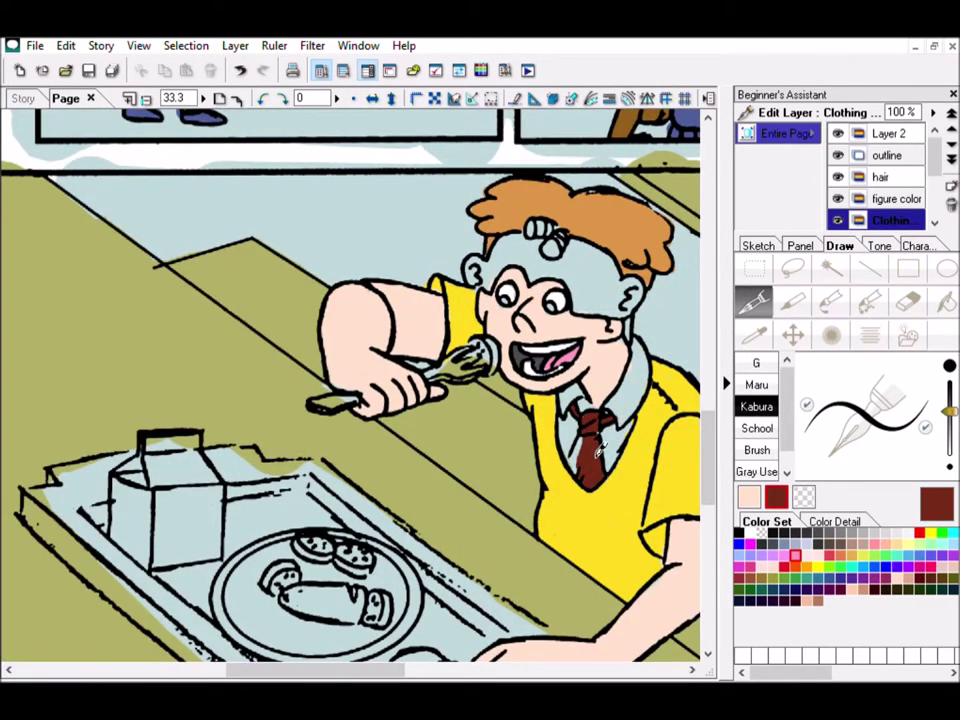
Step: Paint the cargo shorts of the blue-vested figure at the lockers with the tan picked from the palette swatch
{"action": "scroll", "coordinate": [719, 399], "scroll_direction": "up", "scroll_amount": 5}
{"action": "key", "text": "i"}
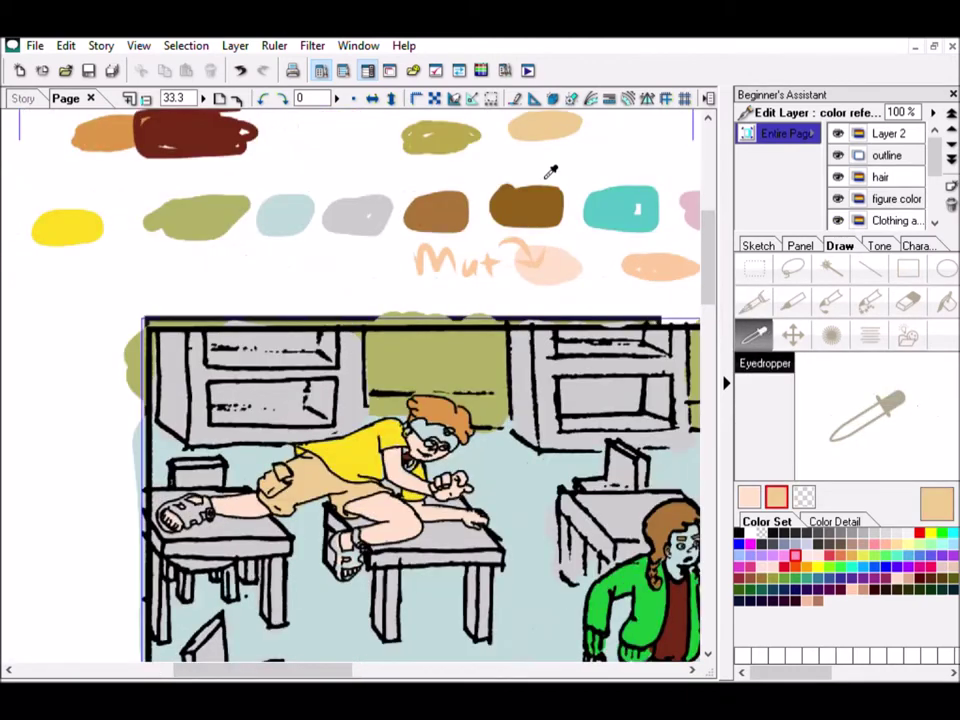
{"action": "scroll", "coordinate": [712, 440], "scroll_direction": "down", "scroll_amount": 5}
{"action": "left_click", "coordinate": [350, 245], "text": "ctrl"}
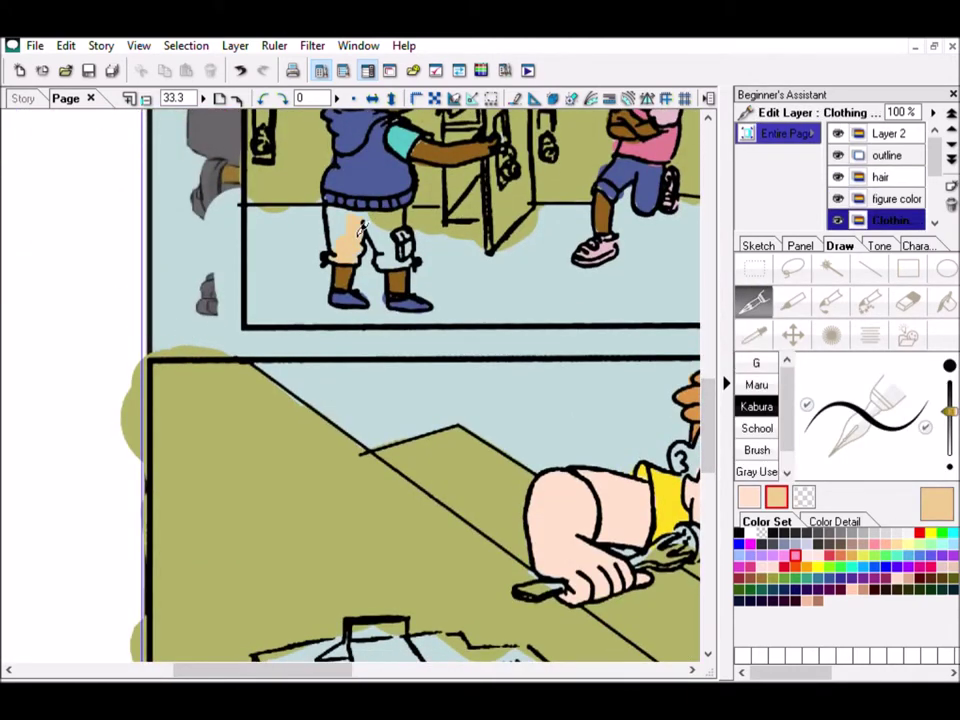
{"action": "left_click_drag", "start_coordinate": [404, 230], "coordinate": [404, 245]}
Step: Look over the whole page for areas that still need color
{"action": "left_click", "coordinate": [148, 96]}
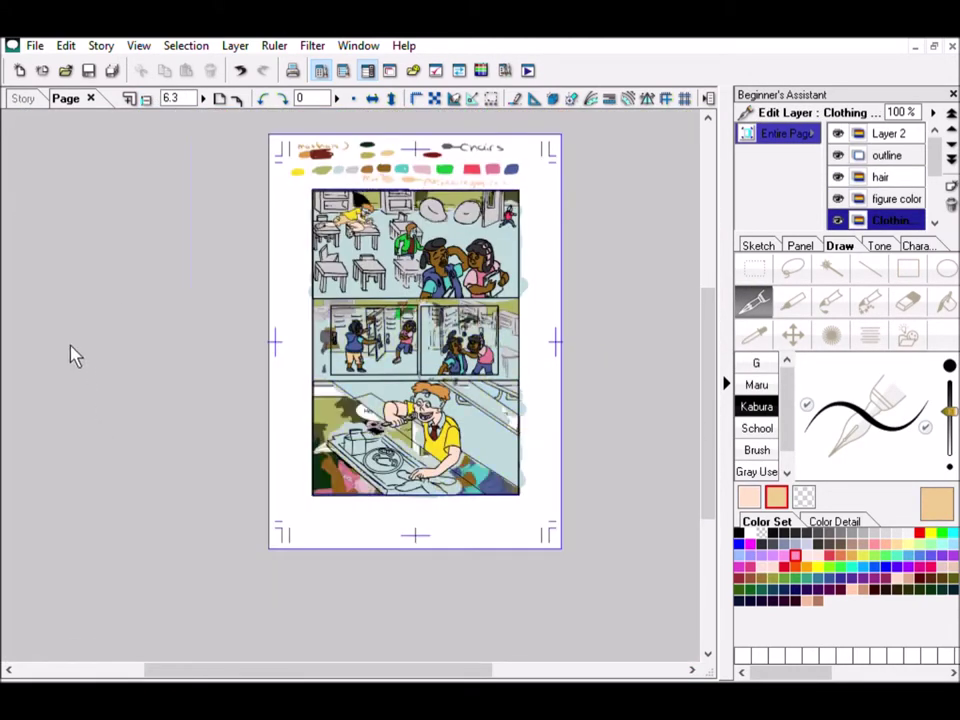
{"action": "key", "text": "ctrl+plus"}
{"action": "scroll", "coordinate": [88, 370], "scroll_direction": "up", "scroll_amount": 5}
{"action": "scroll", "coordinate": [88, 360], "scroll_direction": "right", "scroll_amount": 2}
{"action": "scroll", "coordinate": [88, 360], "scroll_direction": "down", "scroll_amount": 5}
{"action": "key", "text": "ctrl+minus"}
{"action": "key", "text": "ctrl+minus"}
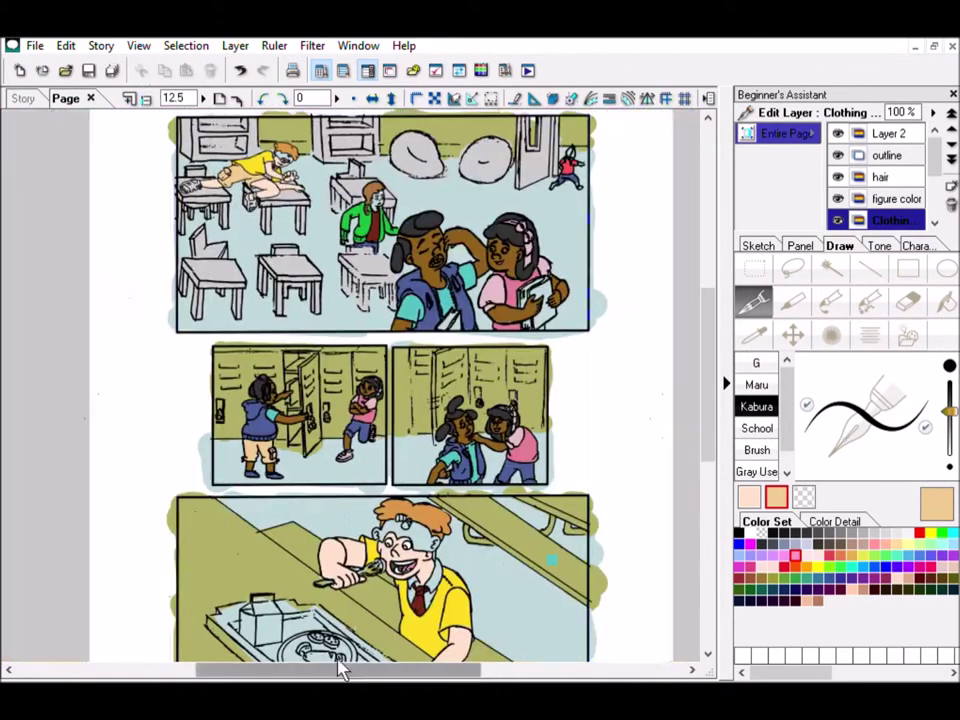
Step: Paint the upper part of the lunging figure's face with the yellow picked from the shirt on the clothing layer
{"action": "scroll", "coordinate": [343, 670], "scroll_direction": "up", "scroll_amount": 3}
{"action": "key", "text": "ctrl+plus"}
{"action": "key", "text": "ctrl+plus"}
{"action": "scroll", "coordinate": [280, 670], "scroll_direction": "right", "scroll_amount": 2}
{"action": "left_click", "coordinate": [754, 335]}
{"action": "left_click", "coordinate": [400, 230]}
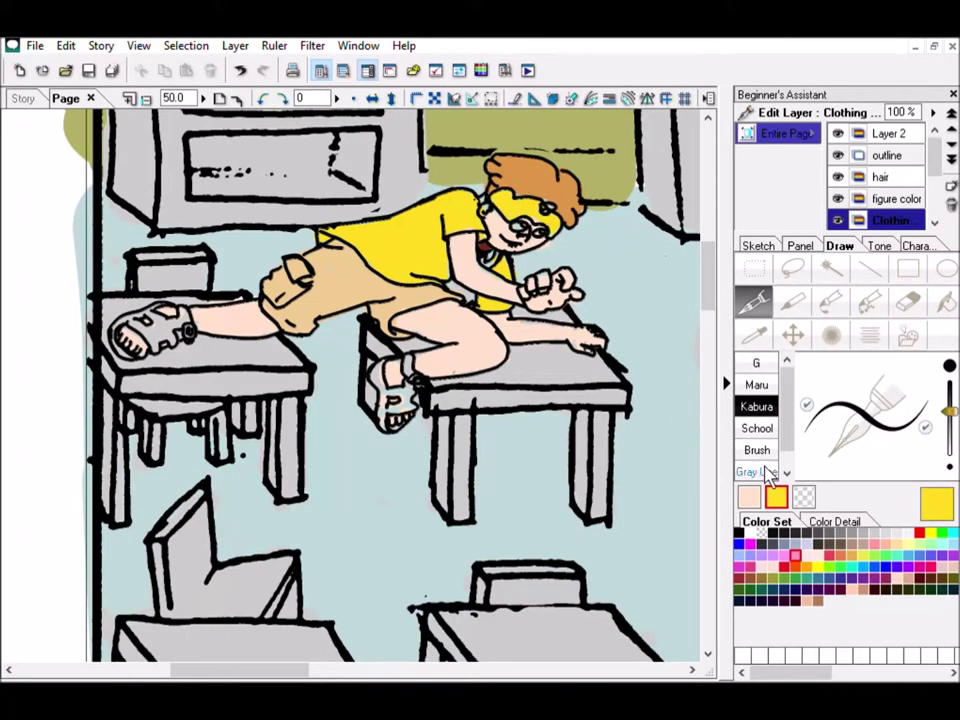
Step: Paint the lunging figure's sandals brown and touch up the toes and straps on the figure color layer
{"action": "left_click", "coordinate": [818, 600]}
{"action": "left_click_drag", "start_coordinate": [385, 385], "coordinate": [400, 410]}
{"action": "left_click", "coordinate": [880, 198]}
{"action": "scroll", "coordinate": [400, 463], "scroll_direction": "left", "scroll_amount": 4}
{"action": "left_click_drag", "start_coordinate": [335, 335], "coordinate": [375, 305]}
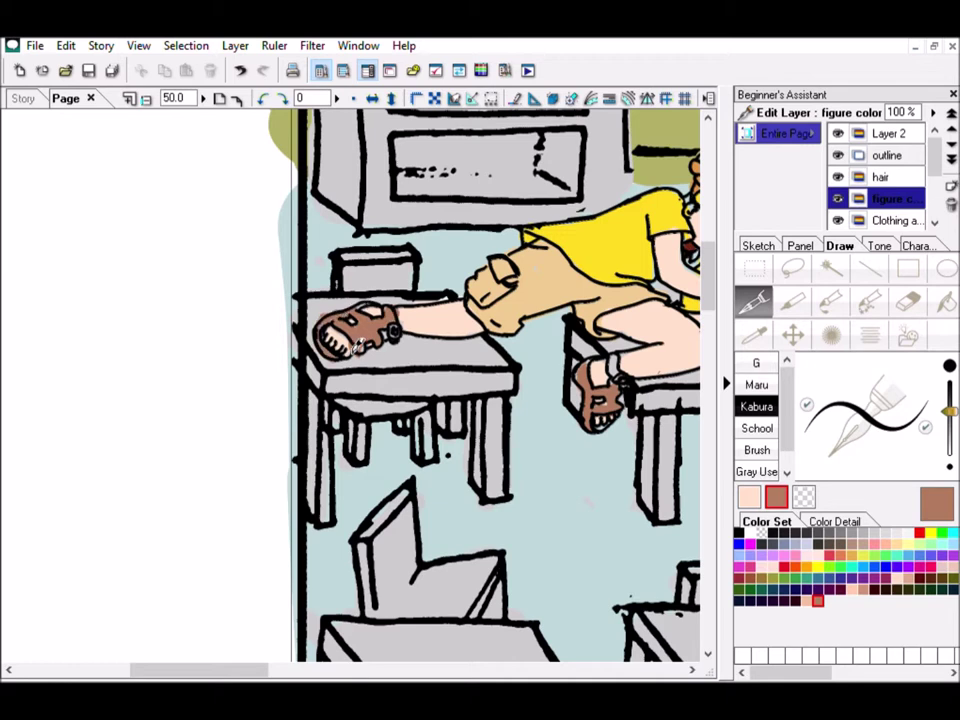
{"action": "left_click", "coordinate": [452, 305], "text": "alt"}
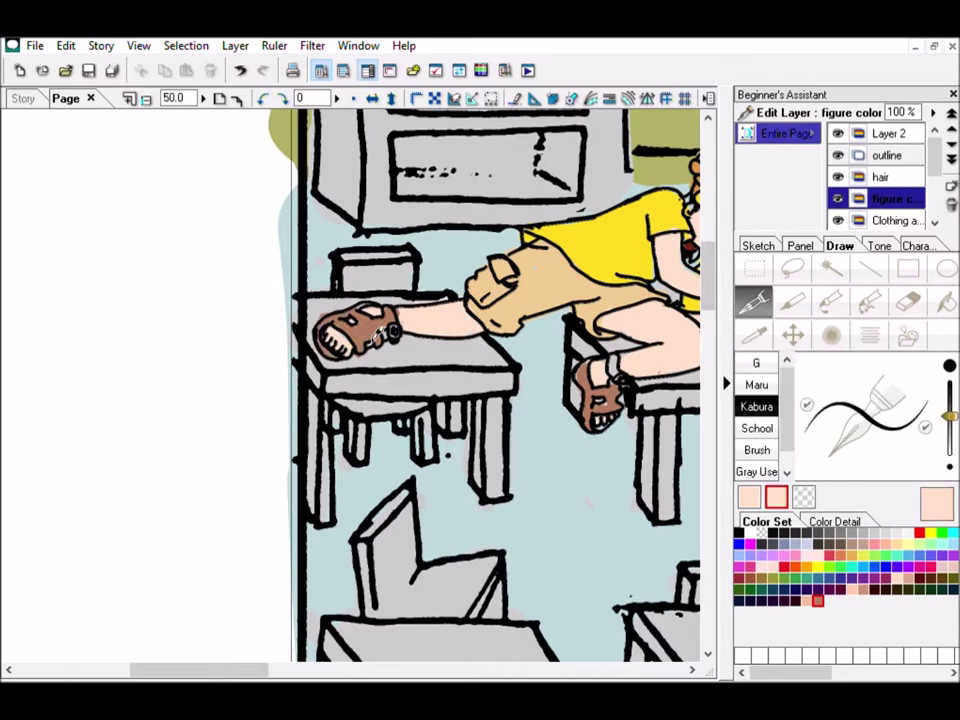
{"action": "left_click", "coordinate": [628, 388], "text": "alt"}
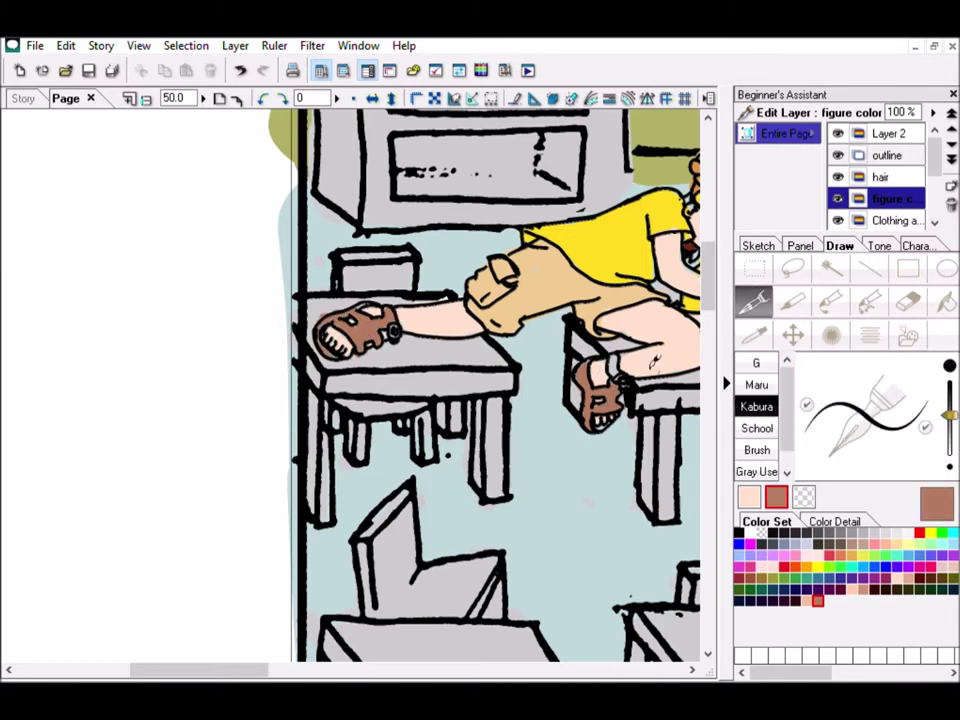
Step: Paint the lunging figure's shirt collar with the dark olive picked from the palette swatch on the clothing layer, erasing any overflow
{"action": "scroll", "coordinate": [290, 660], "scroll_direction": "right", "scroll_amount": 5}
{"action": "left_click", "coordinate": [533, 335], "text": "alt"}
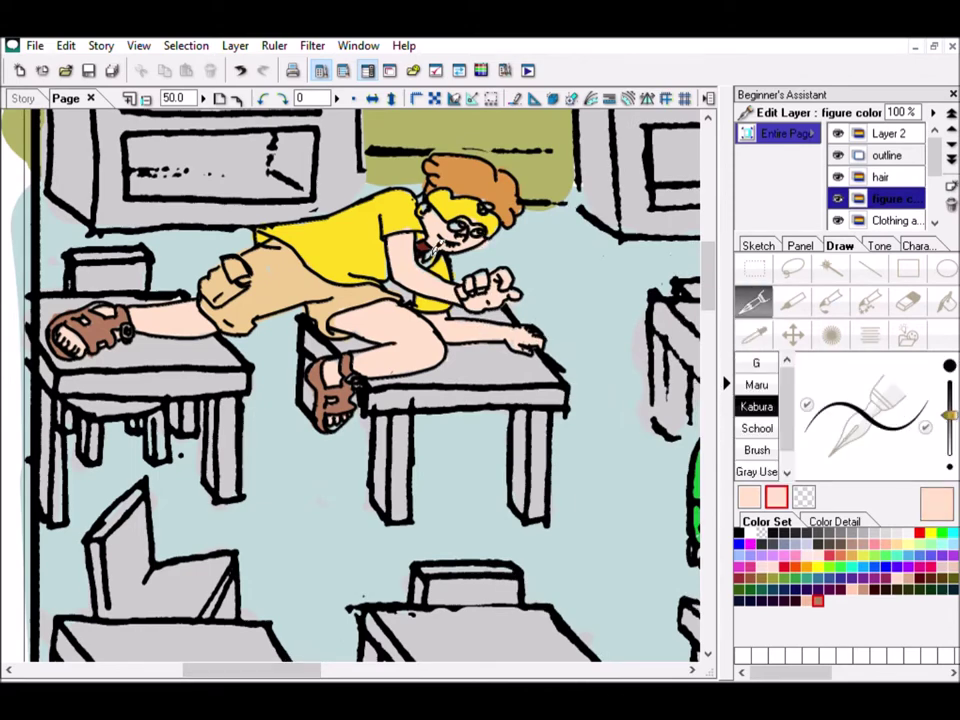
{"action": "scroll", "coordinate": [294, 658], "scroll_direction": "up", "scroll_amount": 10}
{"action": "left_click", "coordinate": [460, 300], "text": "alt"}
{"action": "left_click", "coordinate": [890, 220]}
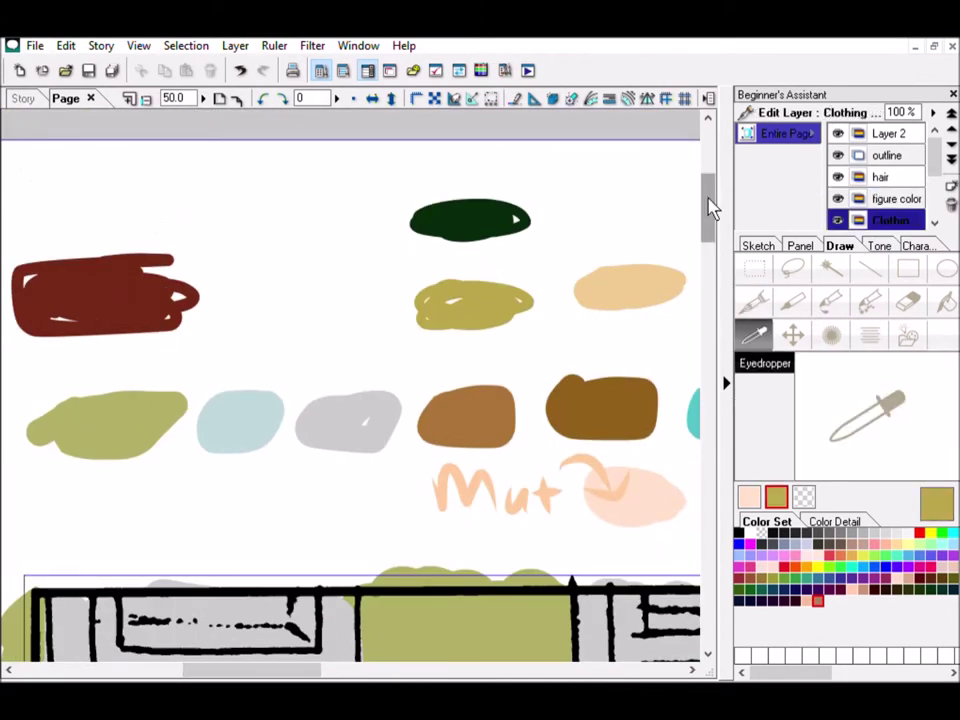
{"action": "scroll", "coordinate": [709, 208], "scroll_direction": "down", "scroll_amount": 10}
{"action": "key", "text": "e"}
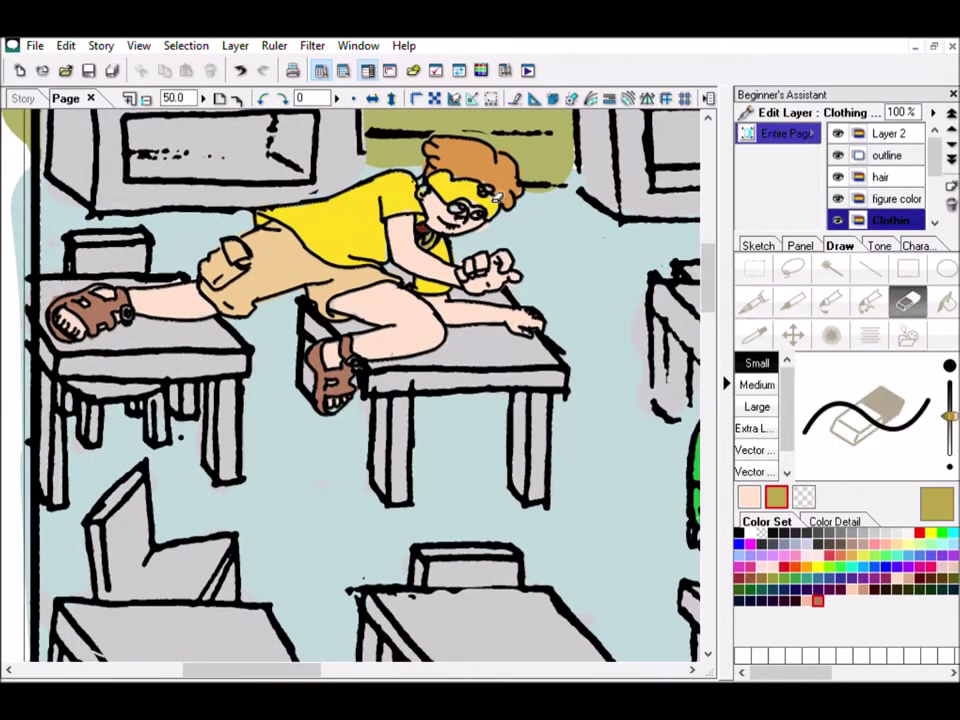
{"action": "left_click", "coordinate": [890, 198]}
Step: Paint the eating boy's shirt collar and shirt front dark olive on the clothing layer
{"action": "scroll", "coordinate": [418, 650], "scroll_direction": "right", "scroll_amount": 5}
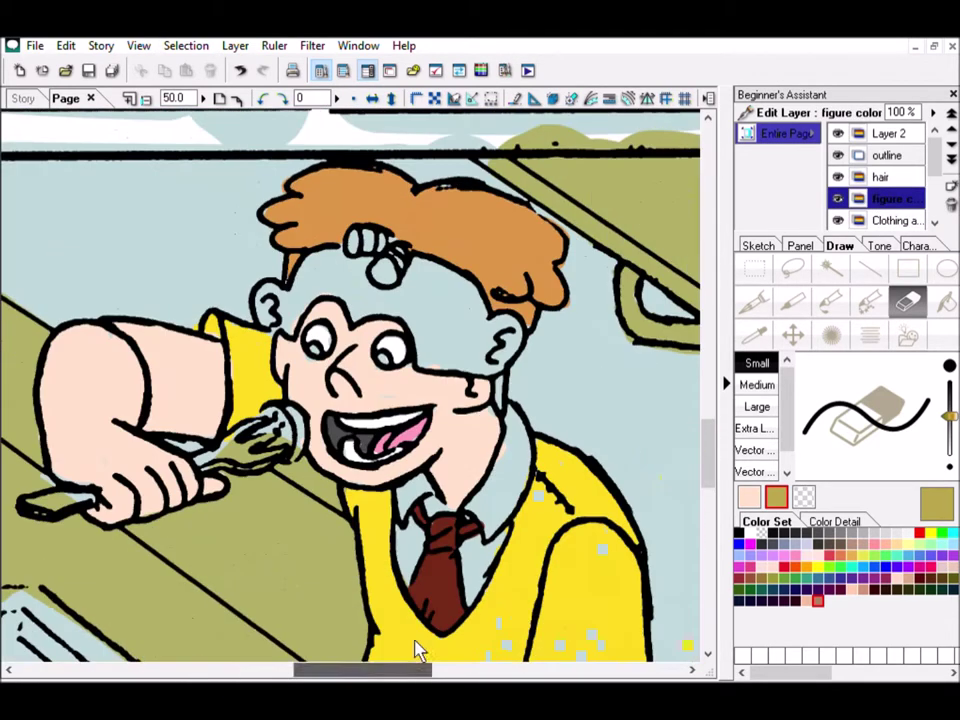
{"action": "key", "text": "p"}
{"action": "left_click", "coordinate": [890, 220]}
{"action": "mouse_move", "coordinate": [505, 470]}
{"action": "left_mouse_down"}
{"action": "mouse_move", "coordinate": [432, 487]}
{"action": "mouse_move", "coordinate": [420, 505]}
{"action": "left_mouse_up"}
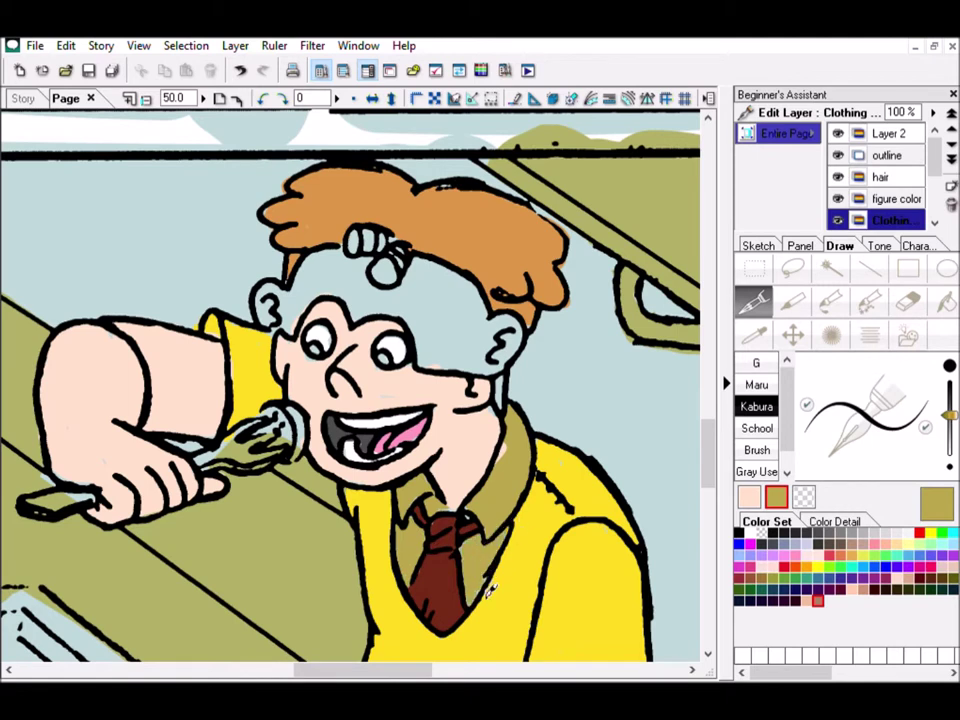
{"action": "key", "text": "e"}
Step: Paint the eating boy's forehead band with the yellow picked from his vest, erasing any overflow
{"action": "key", "text": "i"}
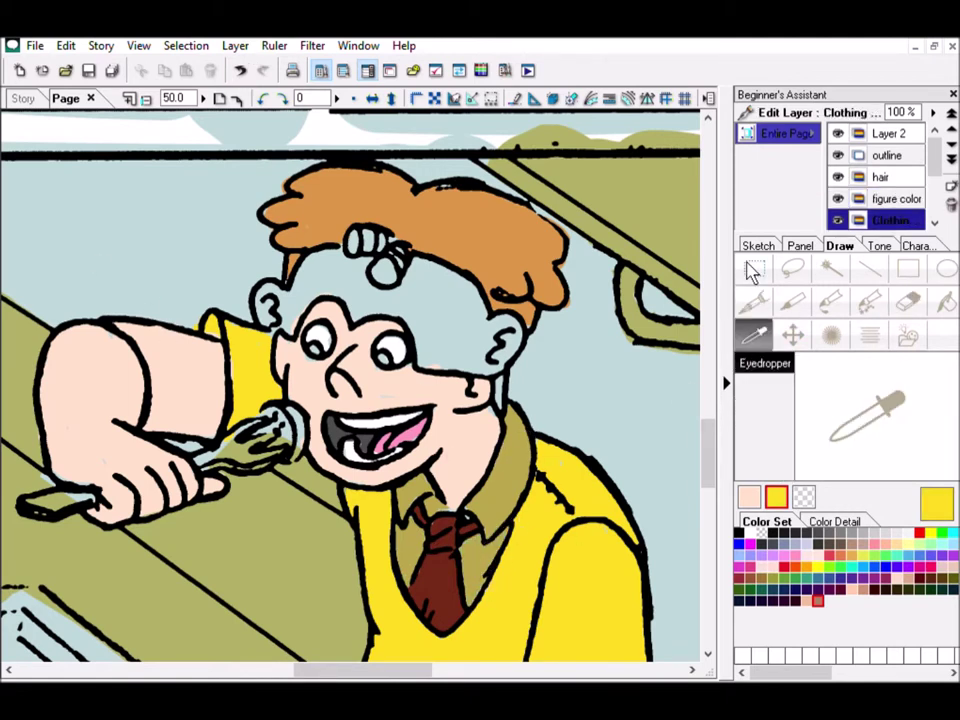
{"action": "key", "text": "p"}
{"action": "scroll", "coordinate": [500, 311], "scroll_direction": "left", "scroll_amount": 3}
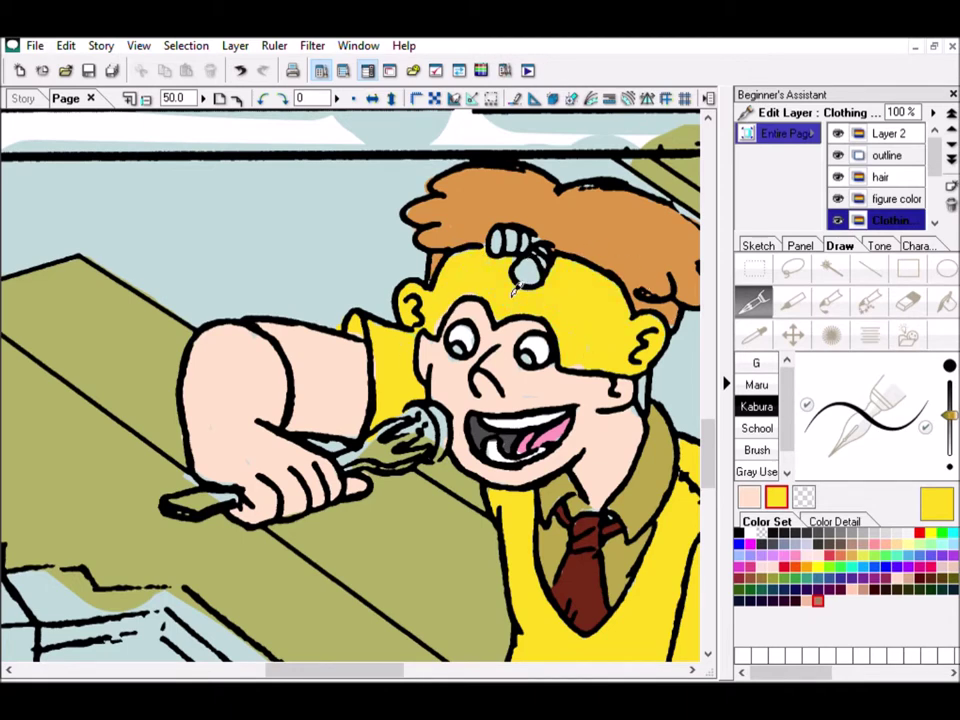
{"action": "key", "text": "e"}
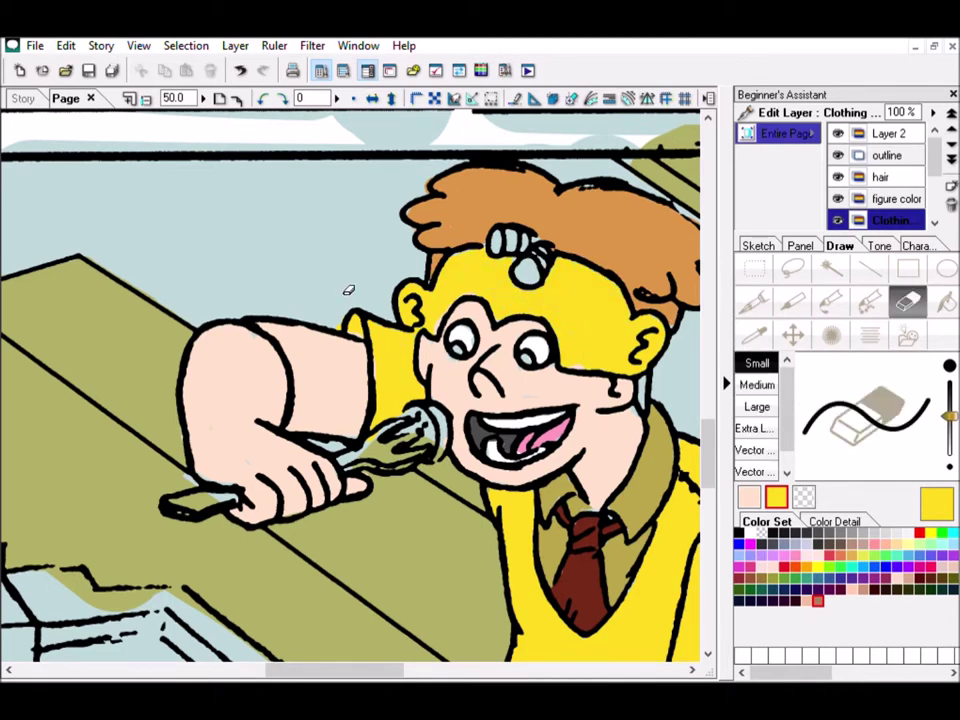
Step: Fill the uncolored hair behind the eating boy's ear with his orange hair color on the hair layer
{"action": "left_click", "coordinate": [880, 176]}
{"action": "left_click", "coordinate": [754, 336]}
{"action": "left_click", "coordinate": [640, 400]}
{"action": "key", "text": "p"}
{"action": "key", "text": "e"}
{"action": "key", "text": "p"}
{"action": "scroll", "coordinate": [710, 440], "scroll_direction": "up", "scroll_amount": 2}
{"action": "left_click", "coordinate": [754, 336]}
{"action": "left_click", "coordinate": [470, 215]}
{"action": "key", "text": "p"}
Step: Paint the knot on the eating boy's forehead band with the maroon picked from his tie
{"action": "left_click", "coordinate": [754, 336]}
{"action": "left_click", "coordinate": [585, 560]}
{"action": "key", "text": "p"}
{"action": "mouse_move", "coordinate": [522, 322]}
{"action": "left_mouse_down"}
{"action": "mouse_move", "coordinate": [538, 288]}
{"action": "mouse_move", "coordinate": [517, 276]}
{"action": "left_mouse_up"}
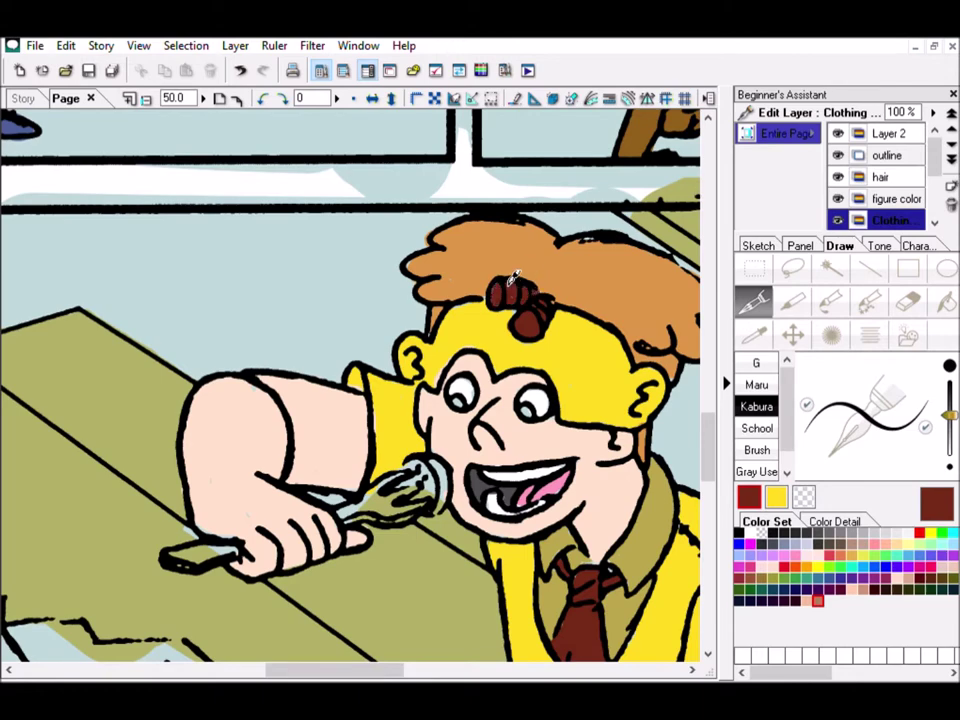
Step: Touch up the green-jacketed figure's face with the peach skin color on the figure color layer
{"action": "key", "text": "ctrl+minus"}
{"action": "scroll", "coordinate": [711, 360], "scroll_direction": "up", "scroll_amount": 1}
{"action": "key", "text": "e"}
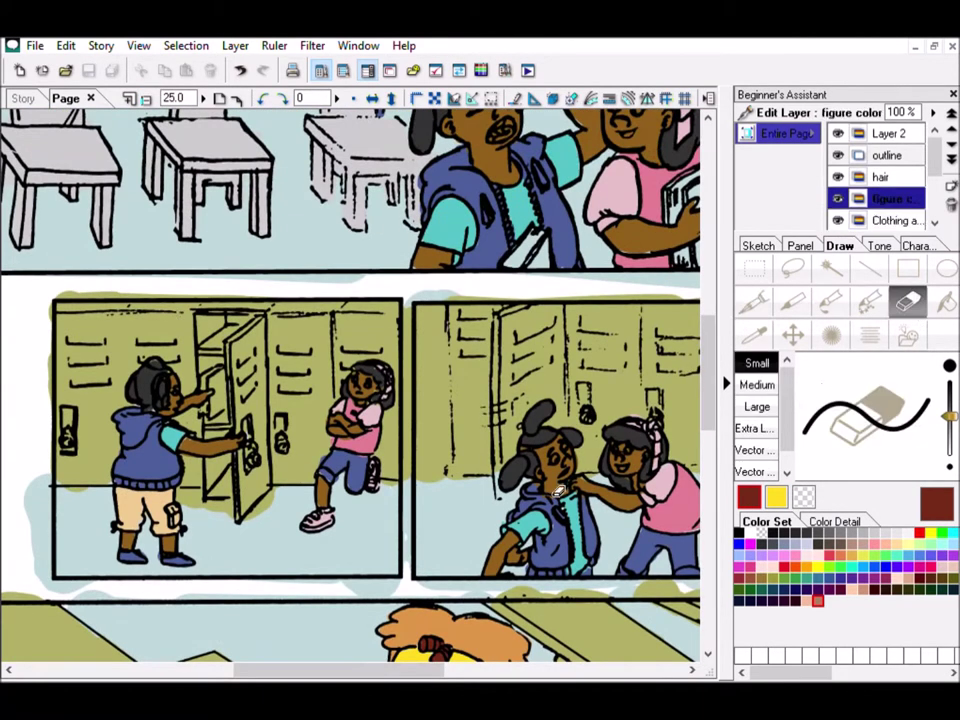
{"action": "key", "text": "p"}
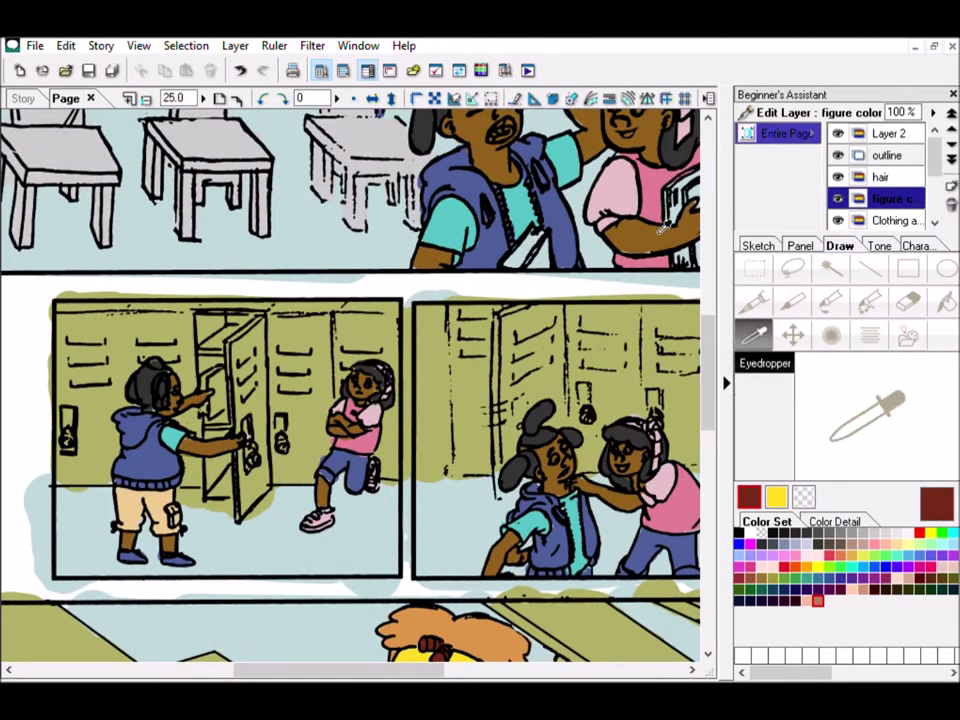
{"action": "left_click", "coordinate": [583, 442], "text": "alt"}
{"action": "scroll", "coordinate": [350, 385], "scroll_direction": "up", "scroll_amount": 4}
{"action": "left_click", "coordinate": [280, 181], "text": "alt"}
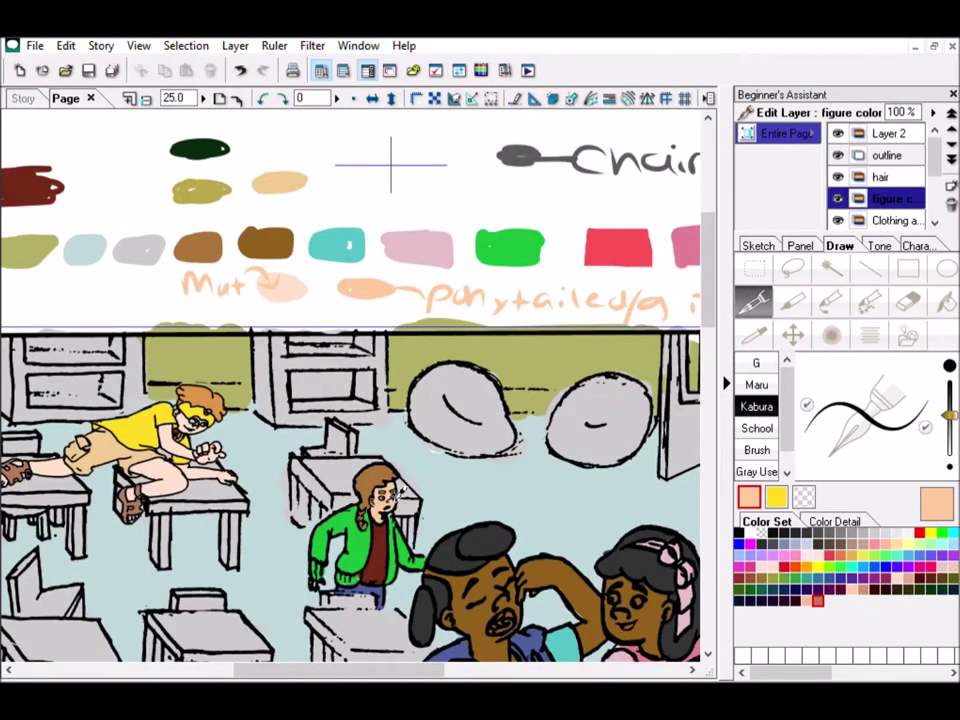
Step: Erase the color overflow around the two round chairs and touch up the floor with its light blue on the ground layer
{"action": "key", "text": "e"}
{"action": "left_click", "coordinate": [556, 398], "text": "ctrl"}
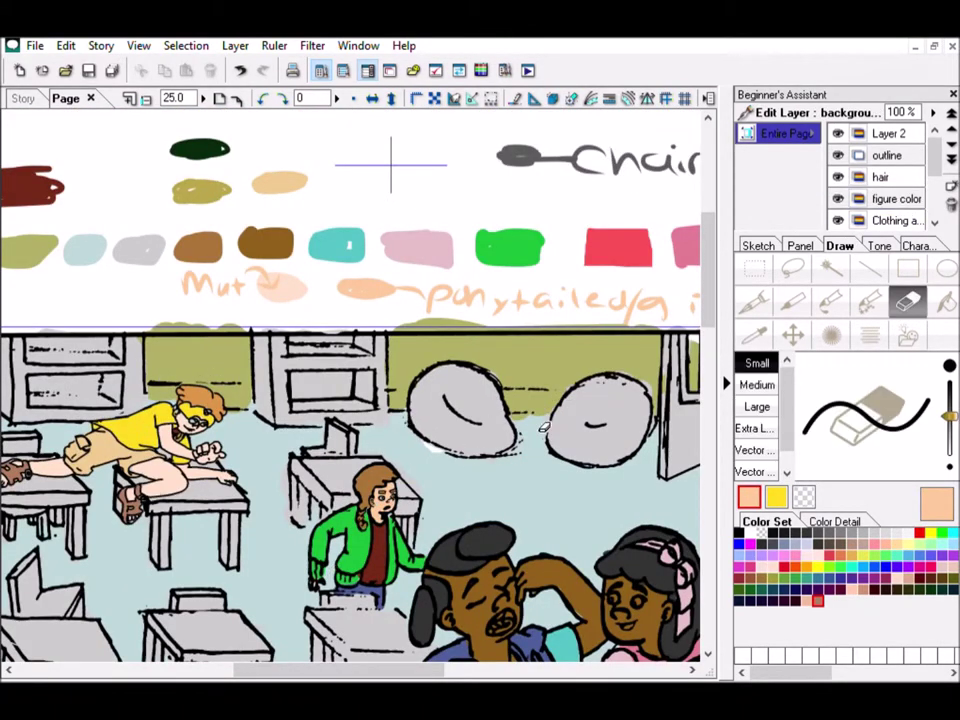
{"action": "key", "text": "p"}
{"action": "left_click_drag", "start_coordinate": [413, 668], "coordinate": [317, 662]}
{"action": "mouse_move", "coordinate": [710, 305]}
{"action": "left_mouse_down"}
{"action": "mouse_move", "coordinate": [743, 497]}
{"action": "mouse_move", "coordinate": [705, 546]}
{"action": "mouse_move", "coordinate": [161, 26]}
{"action": "left_mouse_up"}
{"action": "key", "text": "ctrl+minus"}
{"action": "left_click_drag", "start_coordinate": [452, 660], "coordinate": [420, 662]}
{"action": "left_click_drag", "start_coordinate": [706, 420], "coordinate": [697, 280]}
{"action": "left_click", "coordinate": [604, 283], "text": "alt"}
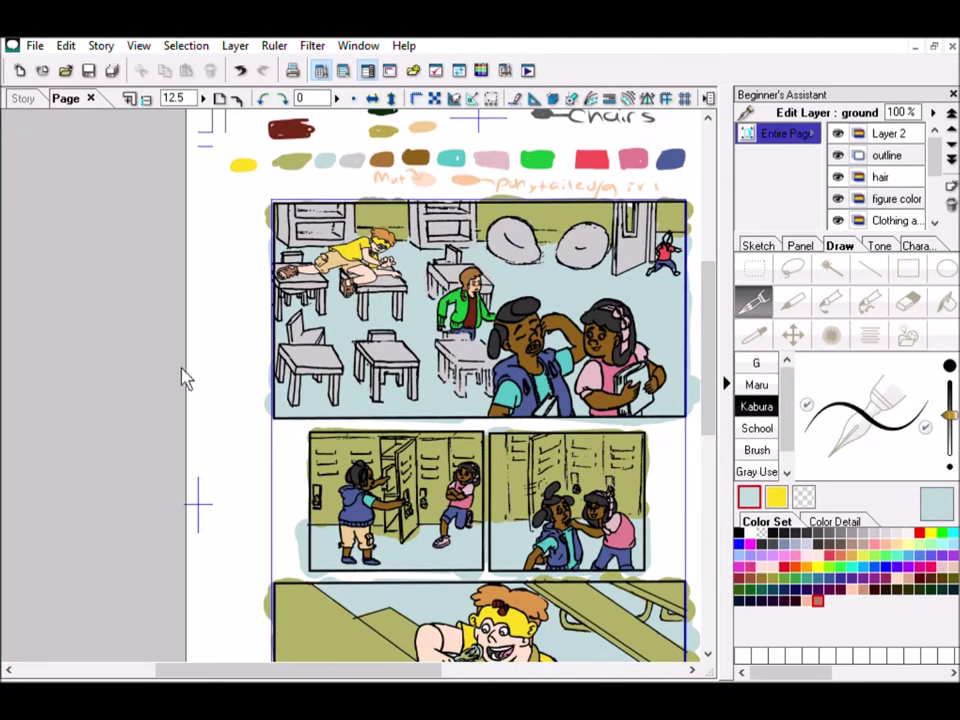
Step: Touch up the wall with its olive green on the background layer, erasing any overflow
{"action": "left_click", "coordinate": [619, 229], "text": "alt"}
{"action": "key", "text": "e"}
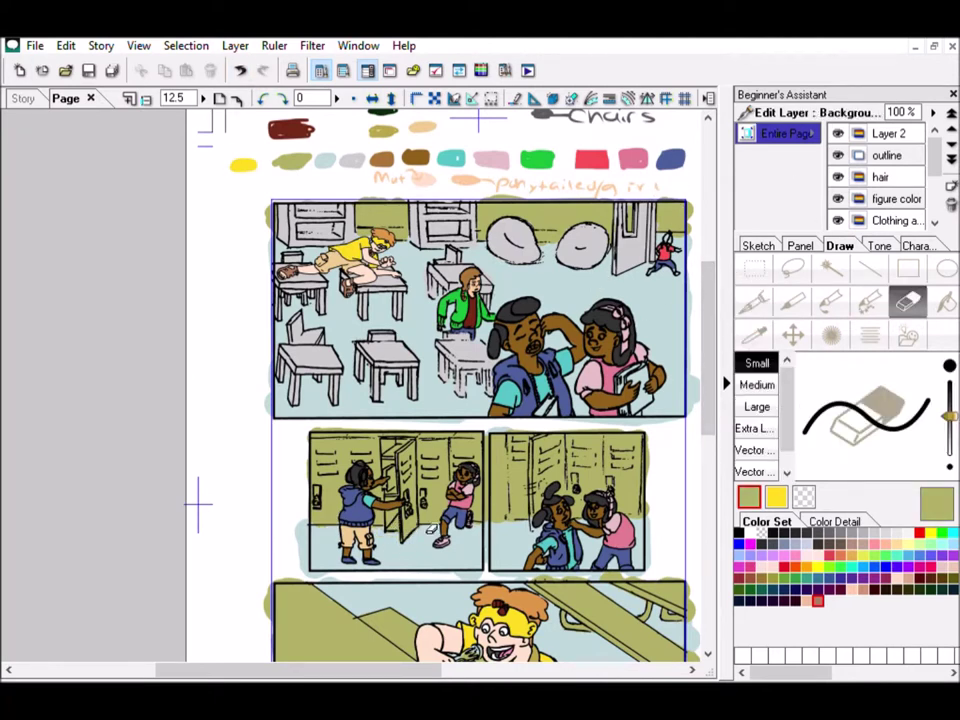
{"action": "scroll", "coordinate": [713, 460], "scroll_direction": "down", "scroll_amount": 2}
{"action": "scroll", "coordinate": [400, 340], "scroll_direction": "up", "scroll_amount": 2}
Step: Paint the banana peel bright yellow and the food on the plate pale yellow with hue 58, saturation 54%, value 100%
{"action": "key", "text": "x"}
{"action": "key", "text": "p"}
{"action": "scroll", "coordinate": [596, 288], "scroll_direction": "down", "scroll_amount": 3}
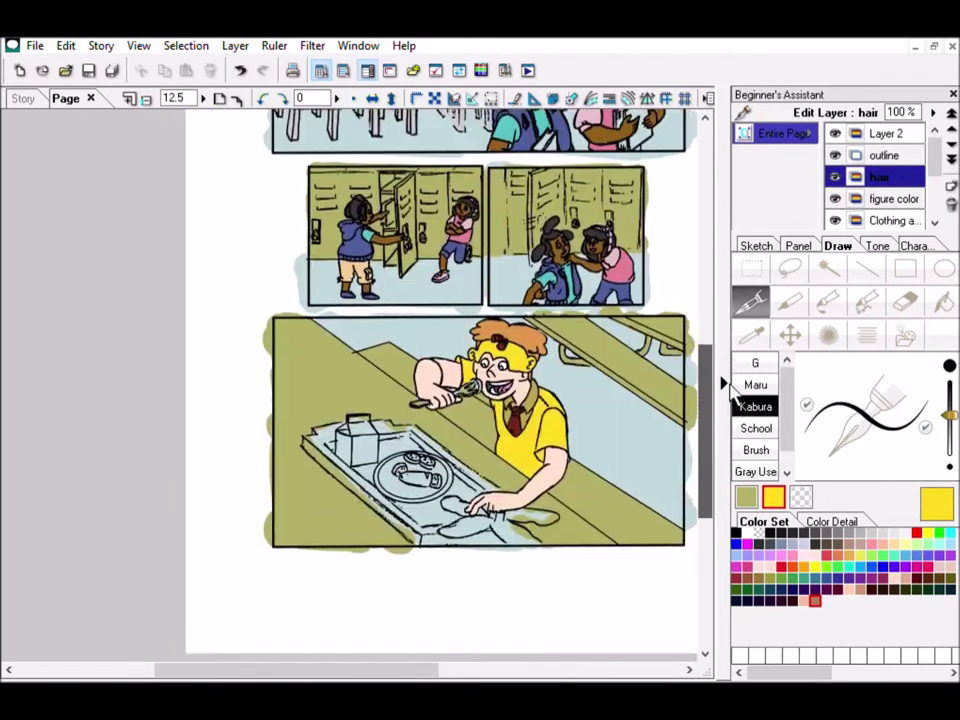
{"action": "left_click", "coordinate": [812, 522]}
{"action": "left_click", "coordinate": [759, 542]}
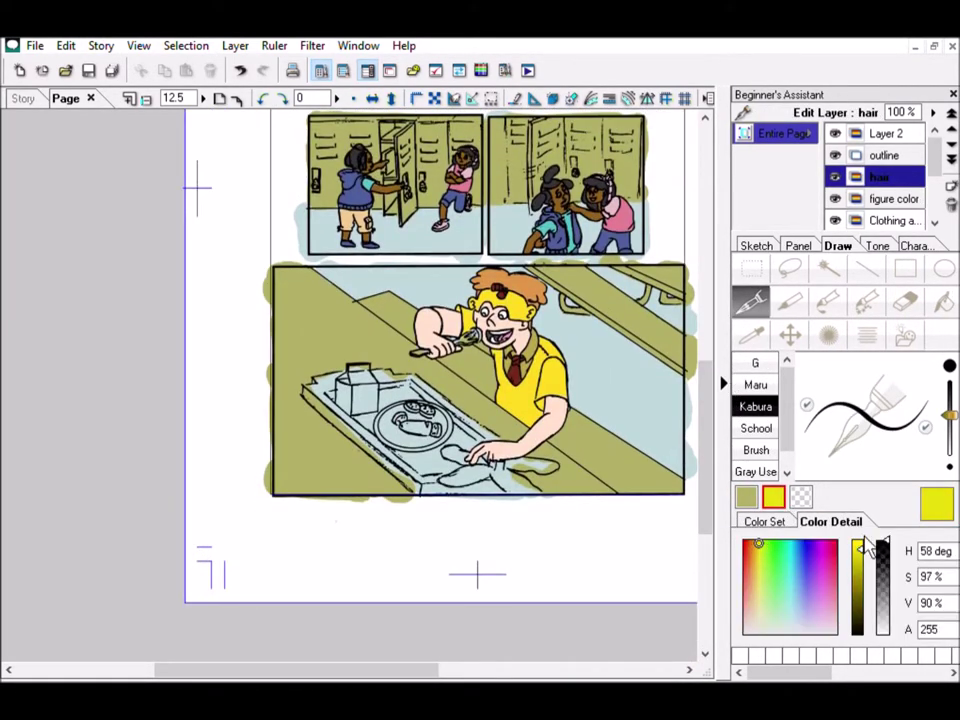
{"action": "mouse_move", "coordinate": [440, 482]}
{"action": "left_mouse_down"}
{"action": "mouse_move", "coordinate": [506, 452]}
{"action": "mouse_move", "coordinate": [474, 455]}
{"action": "mouse_move", "coordinate": [486, 445]}
{"action": "mouse_move", "coordinate": [552, 476]}
{"action": "left_mouse_up"}
{"action": "left_click", "coordinate": [758, 583]}
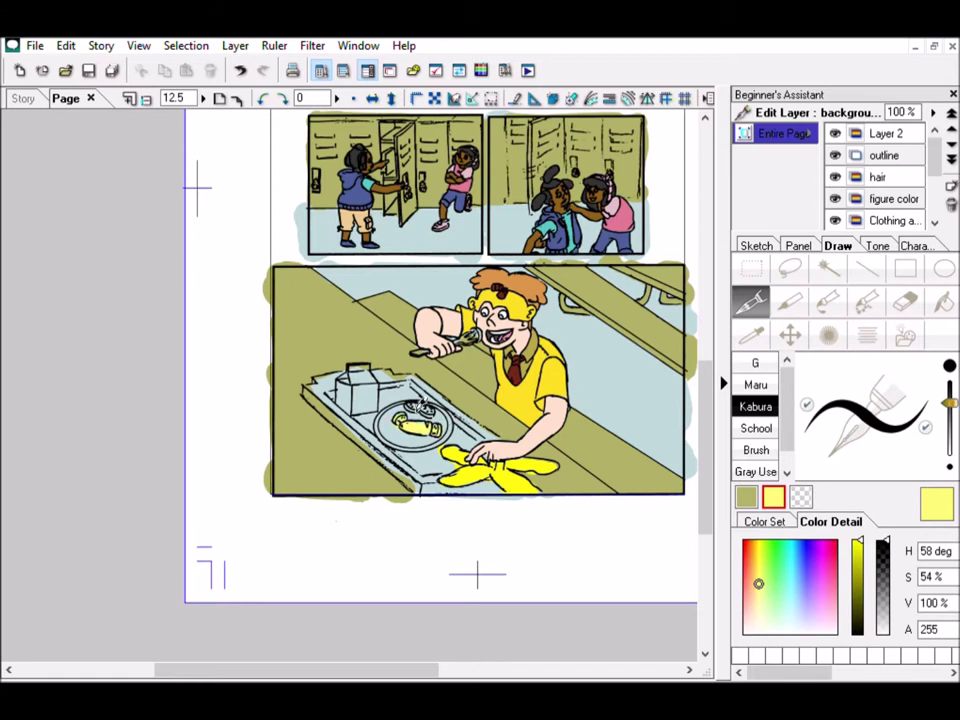
Step: Paint the lunch tray red with saturation 89% and value 100%, erasing any overflow
{"action": "left_click", "coordinate": [834, 564]}
{"action": "left_click", "coordinate": [838, 551]}
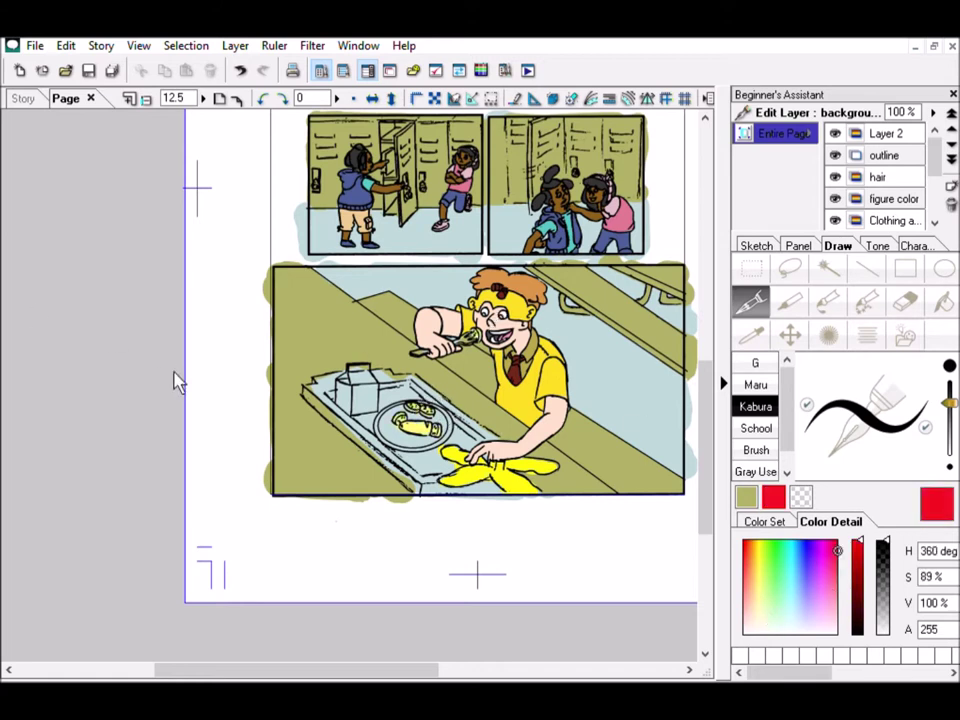
{"action": "mouse_move", "coordinate": [312, 384]}
{"action": "left_mouse_down"}
{"action": "mouse_move", "coordinate": [340, 395]}
{"action": "mouse_move", "coordinate": [429, 455]}
{"action": "mouse_move", "coordinate": [394, 366]}
{"action": "mouse_move", "coordinate": [407, 368]}
{"action": "mouse_move", "coordinate": [400, 433]}
{"action": "mouse_move", "coordinate": [444, 481]}
{"action": "mouse_move", "coordinate": [520, 449]}
{"action": "left_mouse_up"}
{"action": "key", "text": "e"}
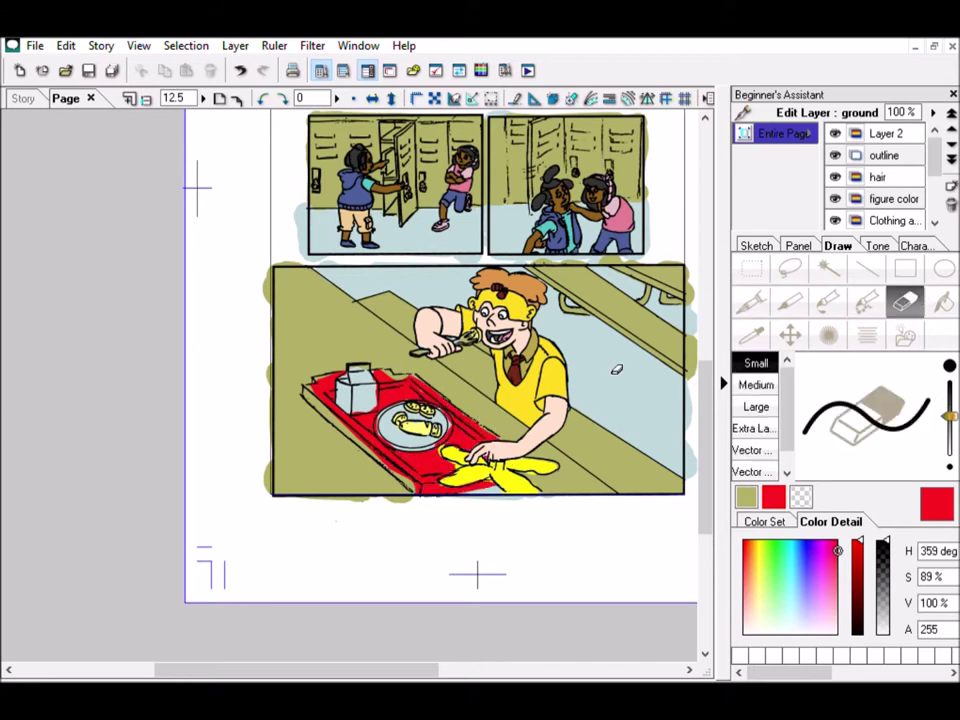
Step: Paint the plate on the tray cream with hue 43, saturation 42%, value 100%
{"action": "left_click", "coordinate": [761, 578]}
{"action": "left_click", "coordinate": [754, 594]}
{"action": "key", "text": "p"}
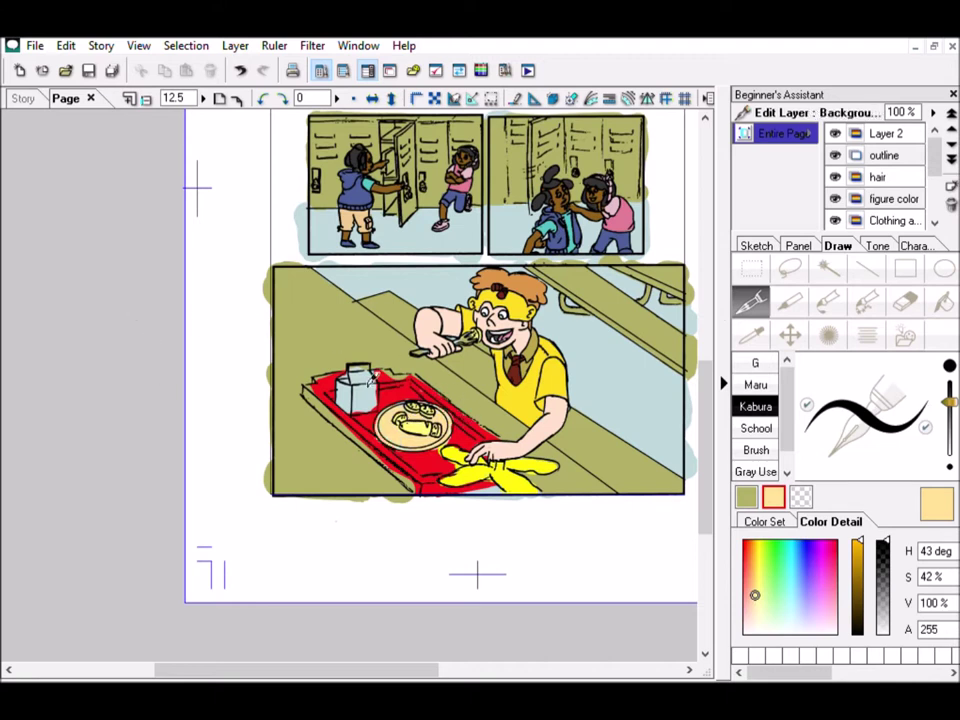
Step: Paint the milk carton brown with hue 22, saturation 72%, value 58%
{"action": "left_click", "coordinate": [857, 578]}
{"action": "left_click", "coordinate": [749, 566]}
{"action": "left_click_drag", "start_coordinate": [352, 368], "coordinate": [372, 396]}
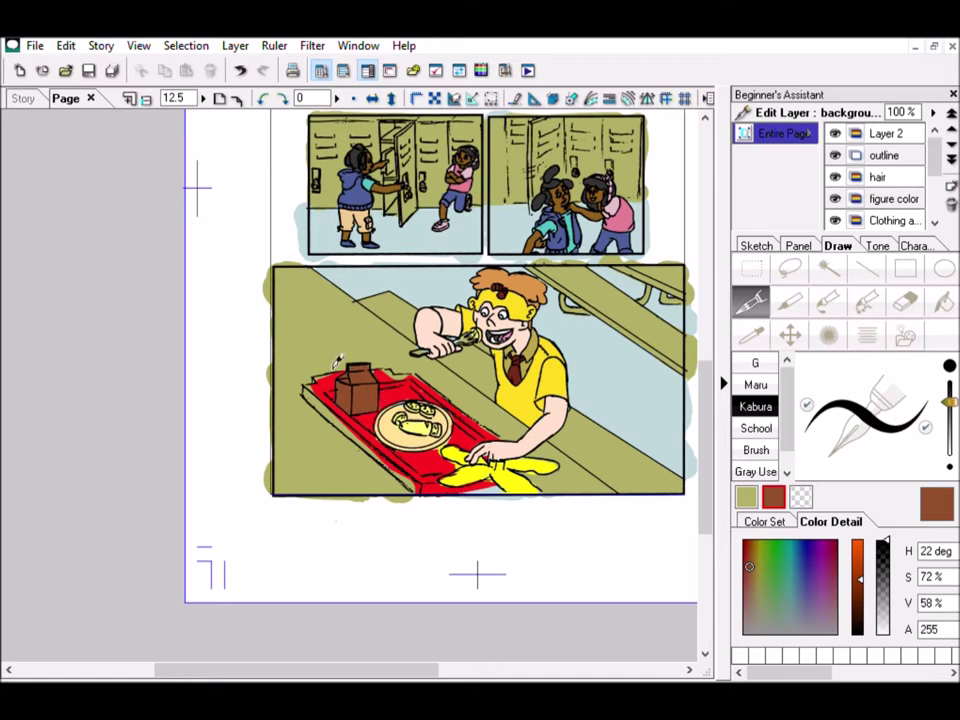
Step: Clean up the tray's edges by erasing overflow and filling gaps with the tray's red and the table's olive green
{"action": "key", "text": "e"}
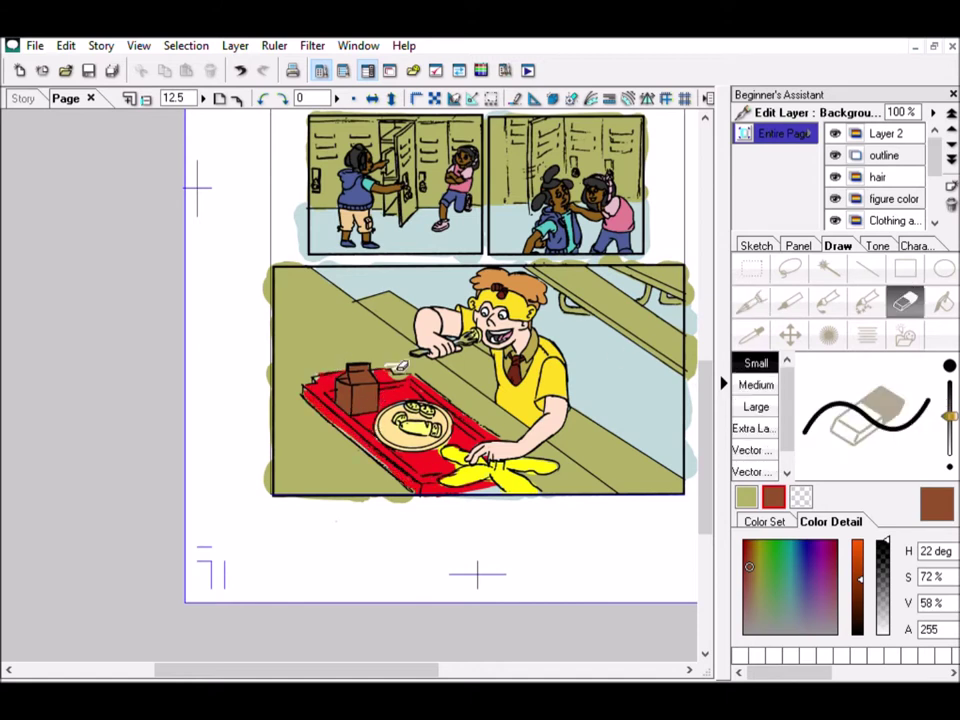
{"action": "key", "text": "p"}
{"action": "left_click", "coordinate": [352, 338], "text": "alt"}
{"action": "key", "text": "alt"}
{"action": "left_click", "coordinate": [338, 272], "text": "alt"}
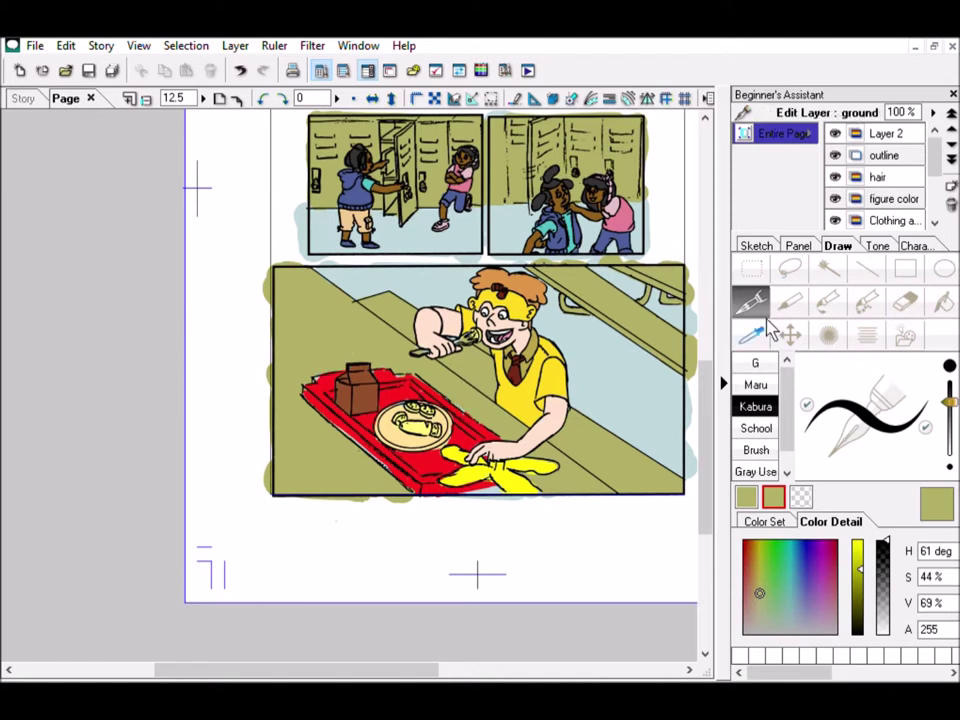
{"action": "left_click", "coordinate": [339, 364], "text": "alt"}
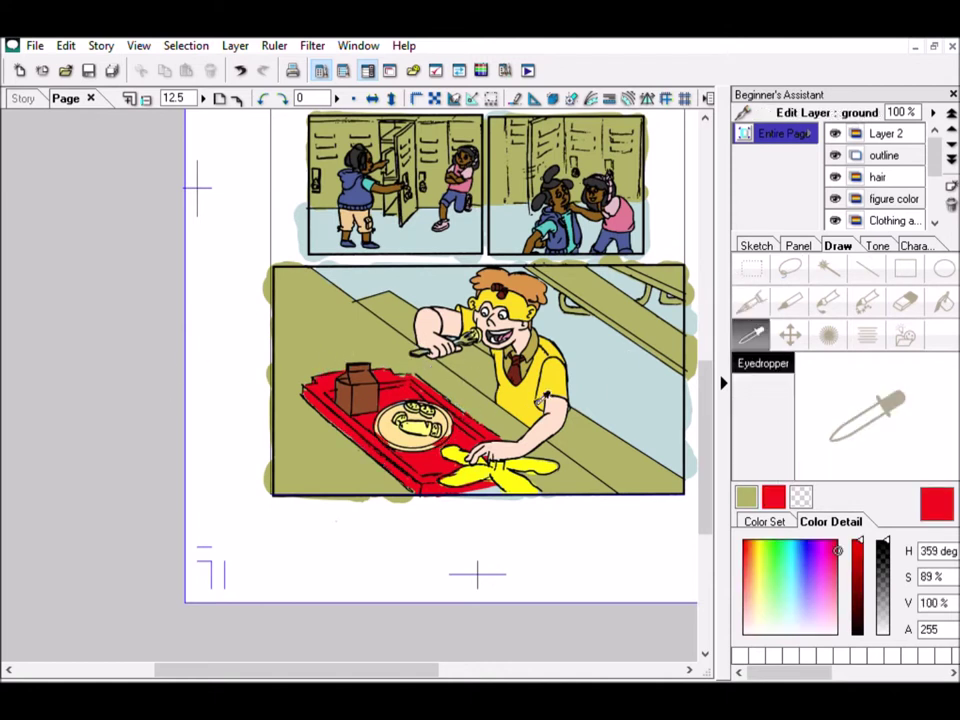
{"action": "left_click", "coordinate": [407, 430], "text": "alt"}
{"action": "key", "text": "e"}
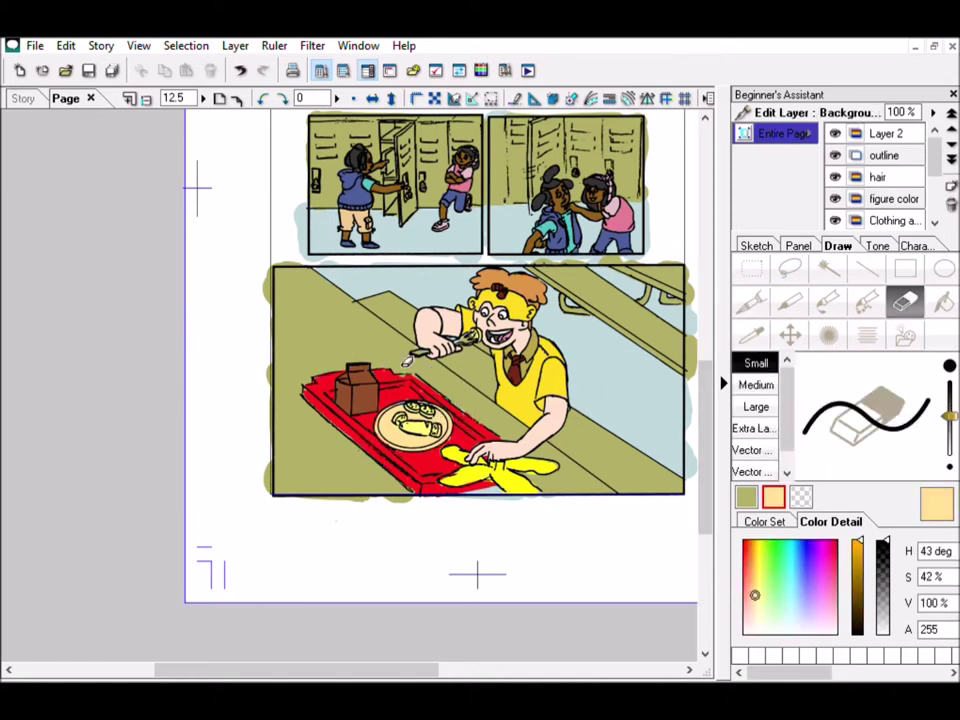
{"action": "left_click", "coordinate": [508, 487], "text": "alt"}
{"action": "key", "text": "p"}
Step: Pick the dark green from the finished page 2 reference and paint it as a swatch on the color reference layer
{"action": "left_click_drag", "start_coordinate": [705, 470], "coordinate": [707, 200]}
{"action": "left_click_drag", "start_coordinate": [418, 669], "coordinate": [395, 669]}
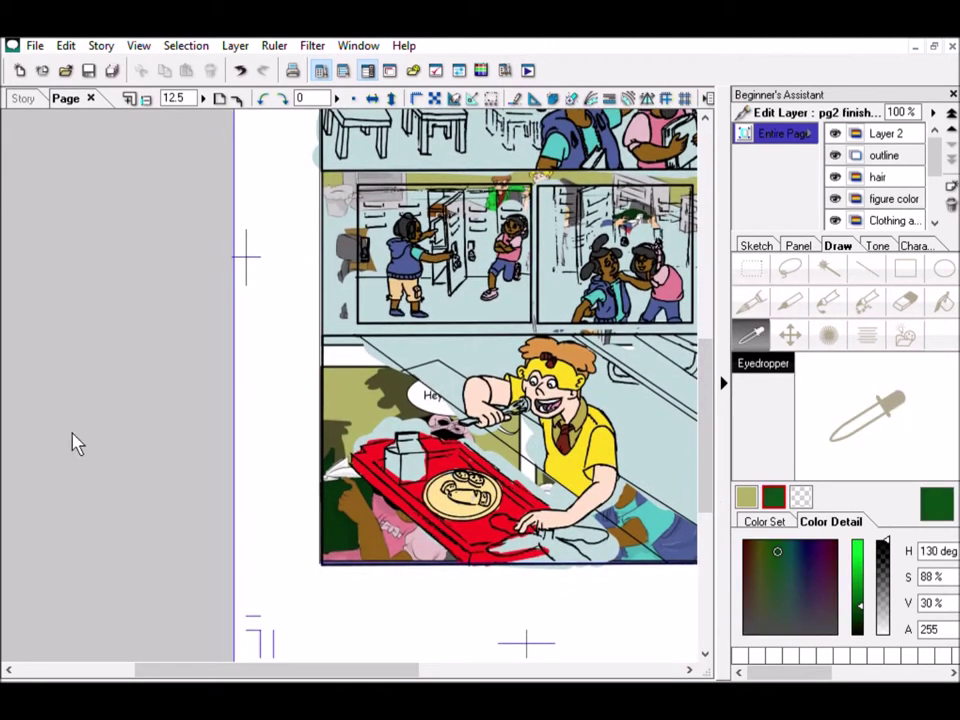
{"action": "scroll", "coordinate": [70, 378], "scroll_direction": "up", "scroll_amount": 5}
{"action": "left_click", "coordinate": [752, 300]}
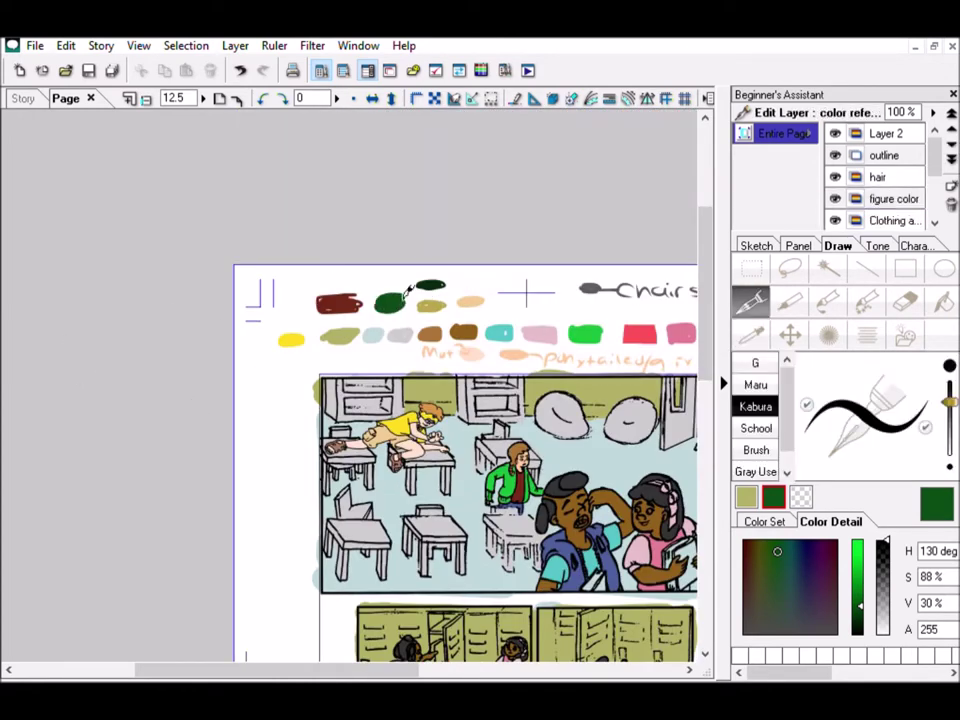
Step: Paint the pink-shirted girl's book cover dark green and the book pages in the top panel white on the clothing layer
{"action": "scroll", "coordinate": [178, 305], "scroll_direction": "right", "scroll_amount": 4}
{"action": "left_click_drag", "start_coordinate": [476, 558], "coordinate": [490, 582]}
{"action": "key", "text": "x"}
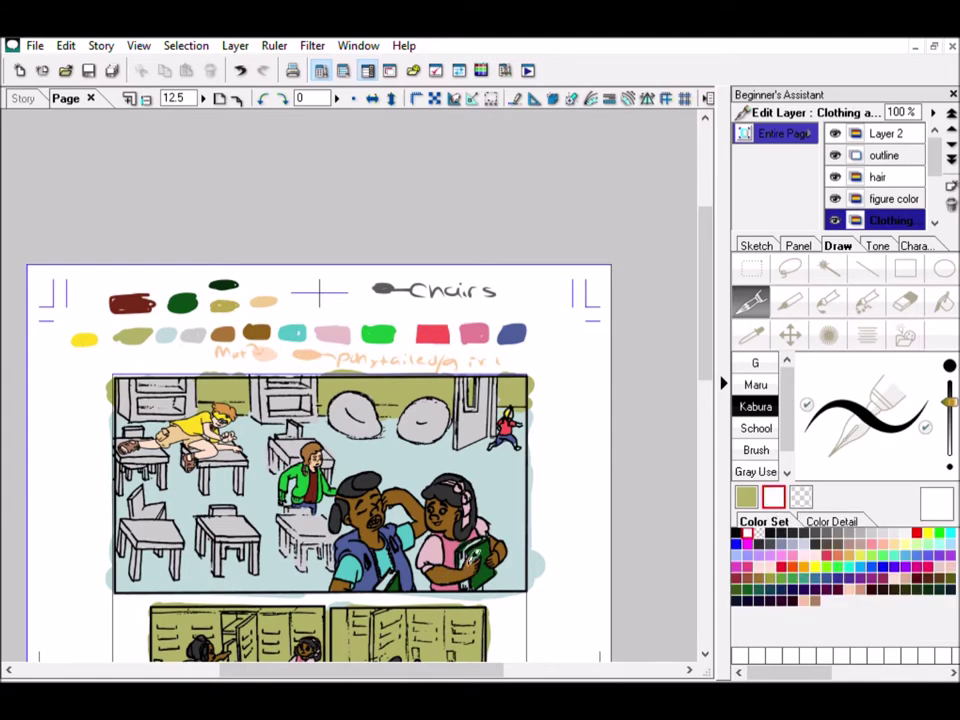
Step: Erase the color overflow around the blue-vested student's sleeve and arm on the clothing layer in the second locker panel
{"action": "left_click", "coordinate": [461, 494], "text": "ctrl+shift"}
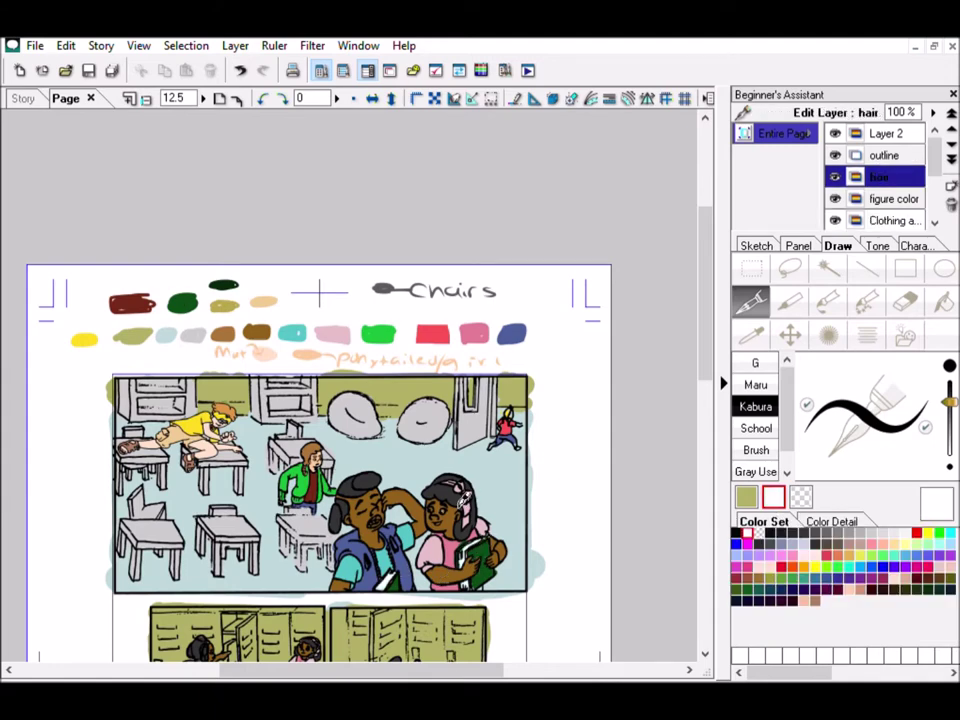
{"action": "scroll", "coordinate": [645, 413], "scroll_direction": "down", "scroll_amount": 3}
{"action": "key", "text": "ctrl+plus"}
{"action": "left_click_drag", "start_coordinate": [400, 668], "coordinate": [452, 660]}
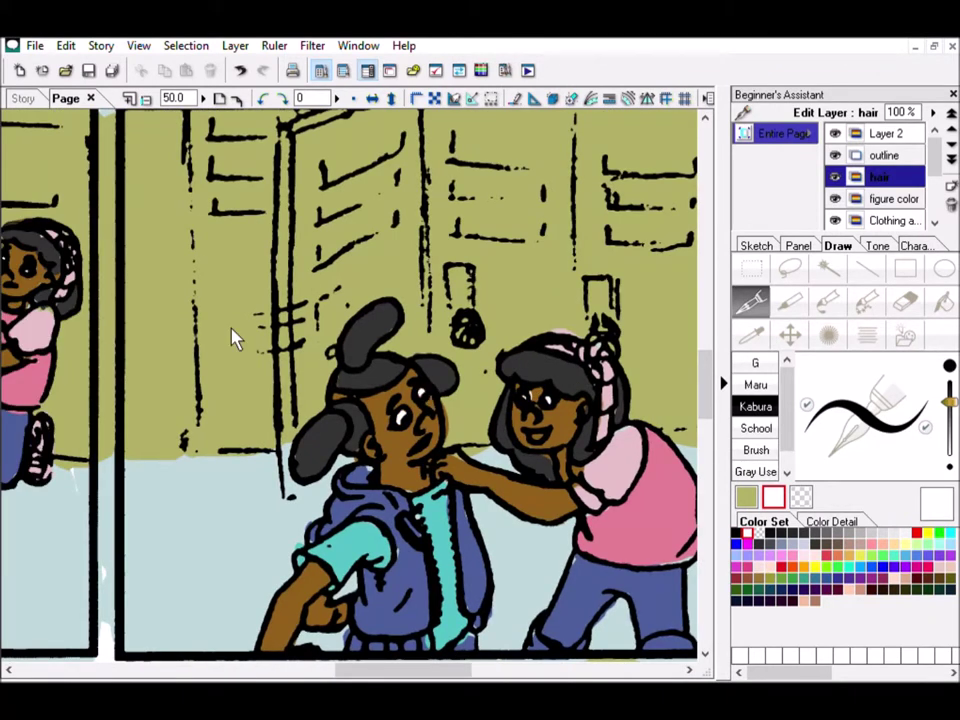
{"action": "left_click", "coordinate": [461, 398], "text": "ctrl+shift"}
{"action": "key", "text": "e"}
{"action": "left_click", "coordinate": [313, 537], "text": "alt"}
{"action": "left_click", "coordinate": [313, 537], "text": "ctrl+shift"}
{"action": "key", "text": "e"}
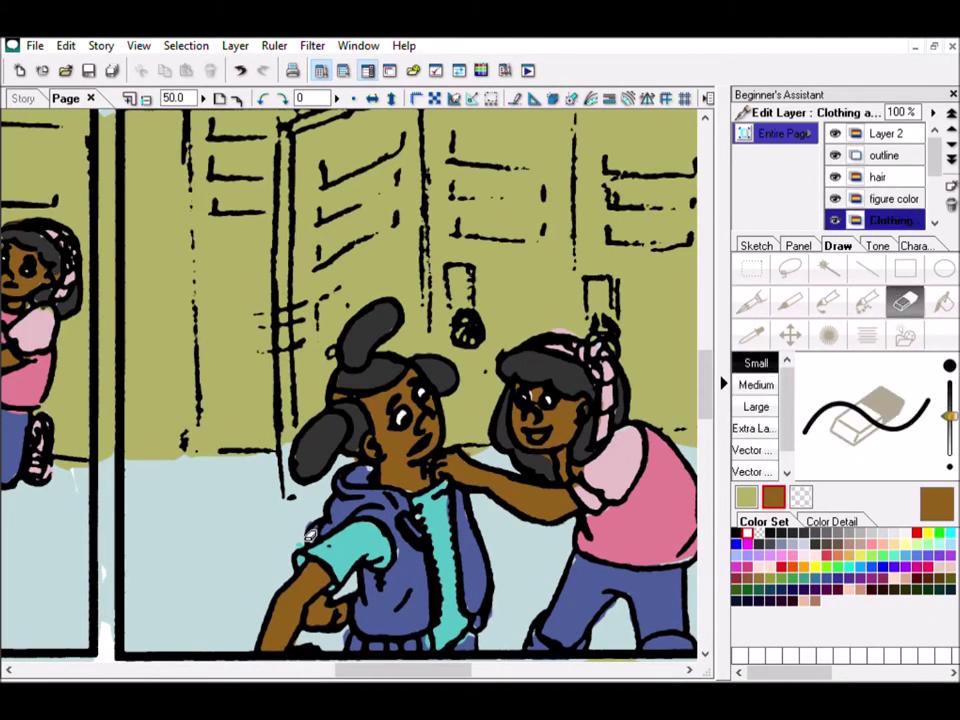
Step: Clean up the students' hair edges and fill gaps in the clothing with blue in the second locker panel
{"action": "left_click", "coordinate": [418, 340], "text": "ctrl+shift"}
{"action": "left_click", "coordinate": [577, 396], "text": "ctrl+shift"}
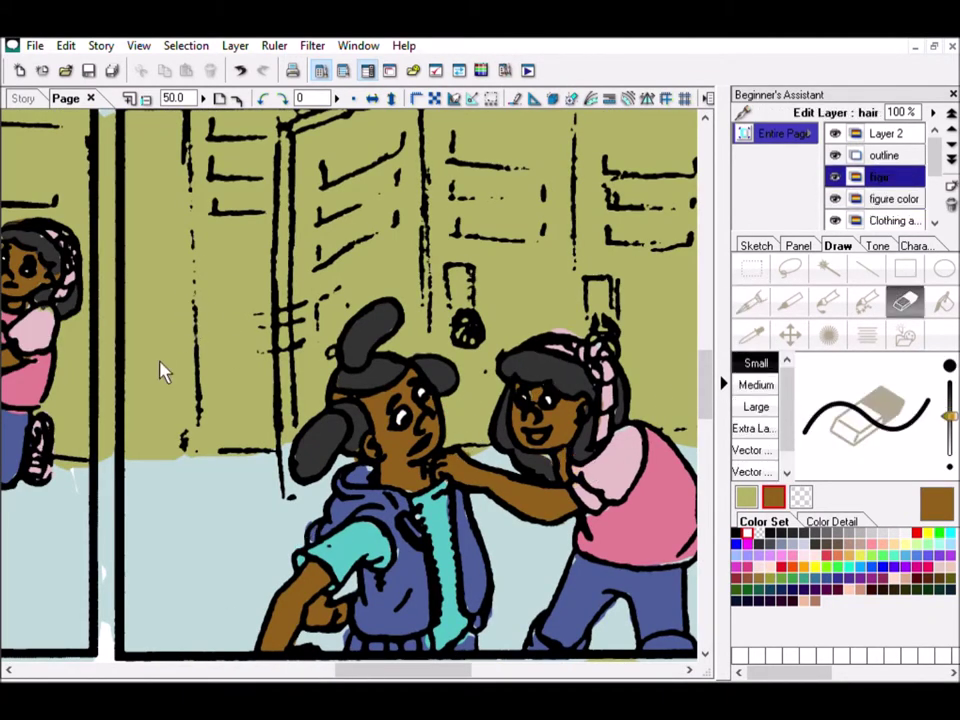
{"action": "left_click", "coordinate": [408, 432], "text": "ctrl+shift"}
{"action": "left_click", "coordinate": [440, 520], "text": "ctrl+shift"}
{"action": "key", "text": "p"}
{"action": "left_click", "coordinate": [595, 555], "text": "alt"}
{"action": "key", "text": "e"}
{"action": "key", "text": "p"}
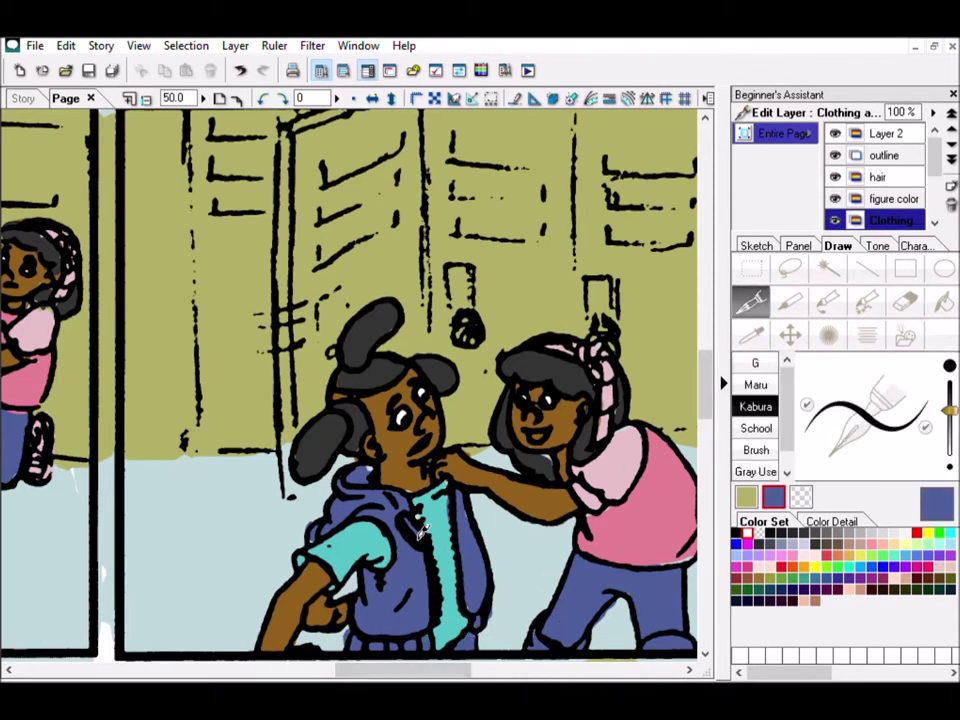
Step: Touch up both students' hair in the second locker panel, erasing overflow and filling gaps with dark gray
{"action": "left_click", "coordinate": [416, 362], "text": "ctrl+shift"}
{"action": "left_click", "coordinate": [416, 362], "text": "alt"}
{"action": "key", "text": "e"}
{"action": "left_click", "coordinate": [565, 352], "text": "ctrl+shift"}
{"action": "left_click", "coordinate": [565, 352], "text": "alt"}
{"action": "left_click", "coordinate": [557, 372], "text": "ctrl+shift"}
{"action": "left_click", "coordinate": [557, 372], "text": "alt"}
{"action": "key", "text": "p"}
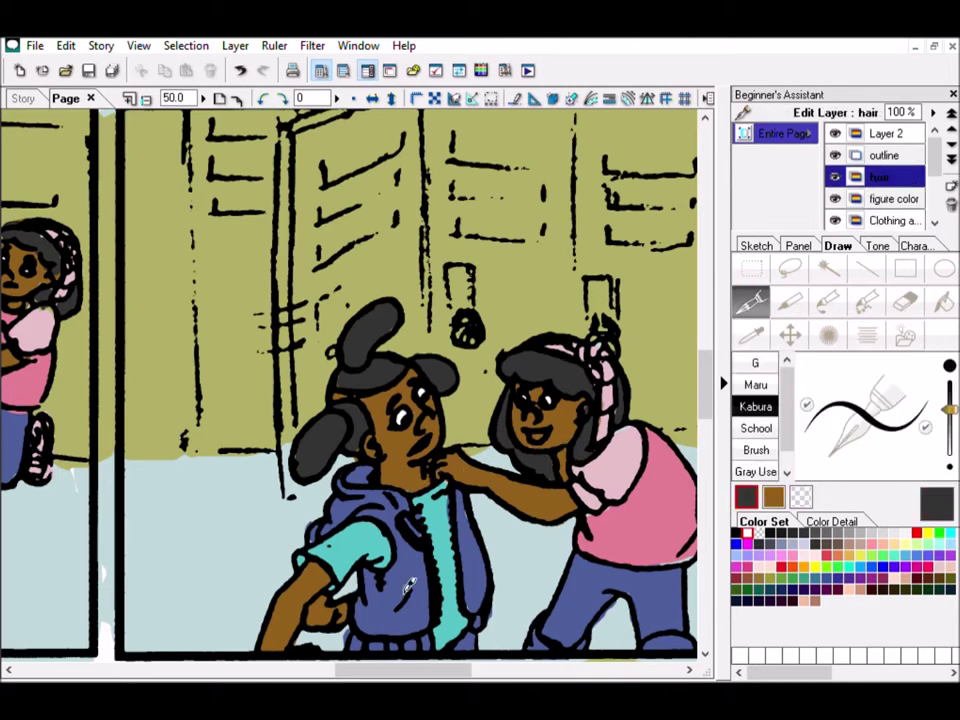
Step: Erase the overflow beside the pink-shirted girl's clothing in the first locker panel and touch up her shorts with blue
{"action": "left_click_drag", "start_coordinate": [402, 668], "coordinate": [266, 666]}
{"action": "left_click", "coordinate": [890, 220]}
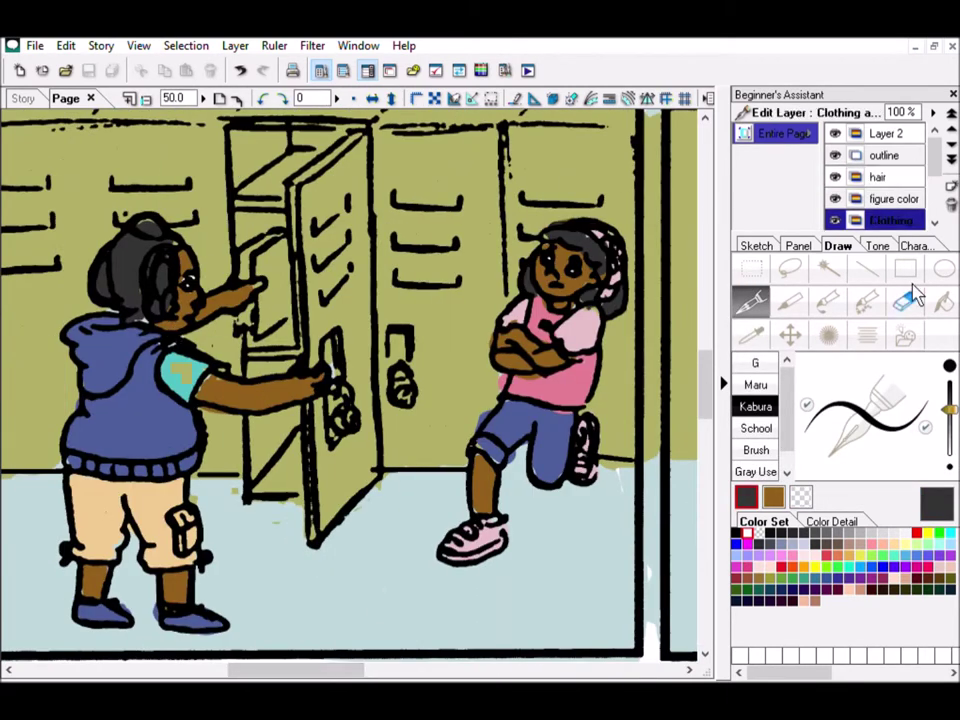
{"action": "left_click", "coordinate": [905, 300]}
{"action": "left_click", "coordinate": [505, 425], "text": "alt"}
{"action": "key", "text": "p"}
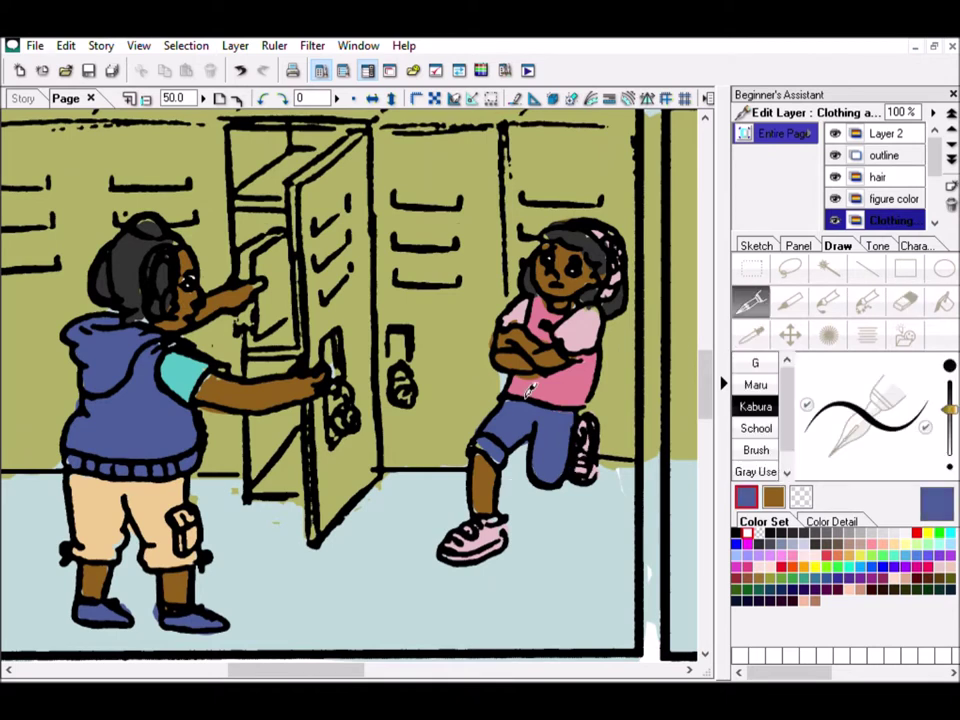
Step: Touch up the blue-vested student's tan shorts and brown skin in the first locker panel, each on its own layer
{"action": "left_click", "coordinate": [494, 322], "text": "ctrl+shift"}
{"action": "key", "text": "e"}
{"action": "left_click", "coordinate": [130, 505], "text": "alt"}
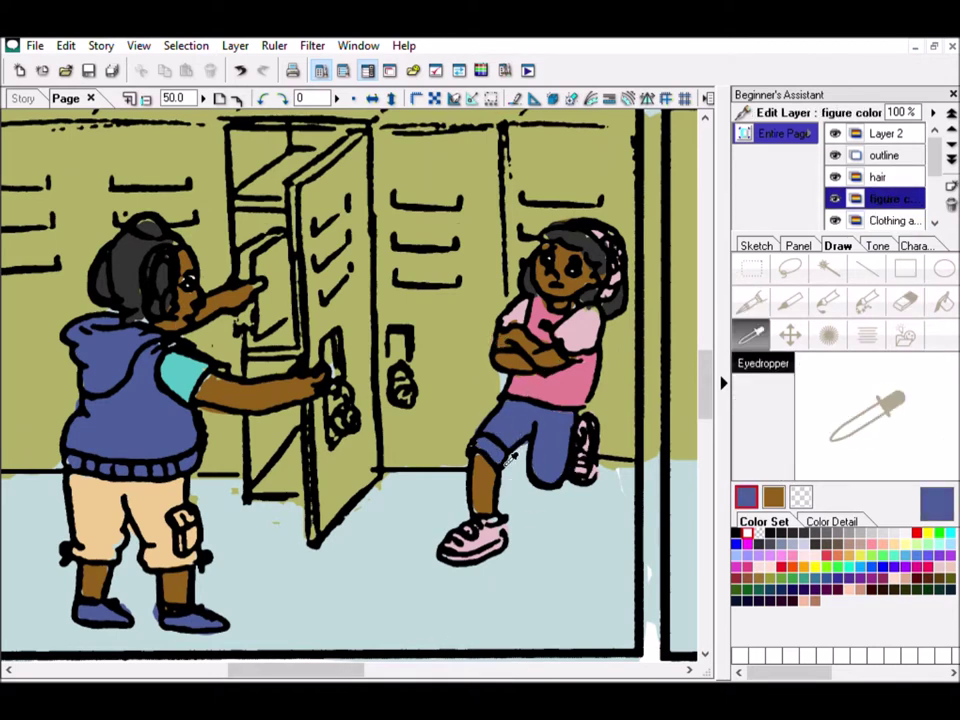
{"action": "key", "text": "p"}
{"action": "scroll", "coordinate": [182, 353], "scroll_direction": "left", "scroll_amount": 3}
{"action": "left_click", "coordinate": [518, 345], "text": "ctrl+shift"}
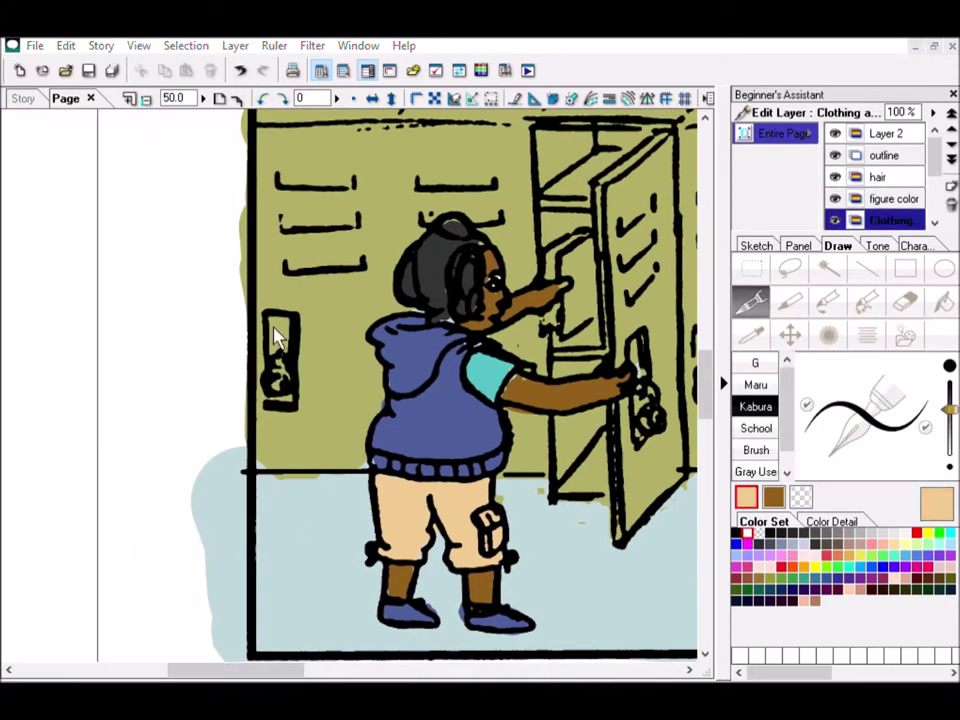
{"action": "left_click", "coordinate": [518, 283], "text": "ctrl+shift"}
{"action": "left_click", "coordinate": [518, 283], "text": "alt"}
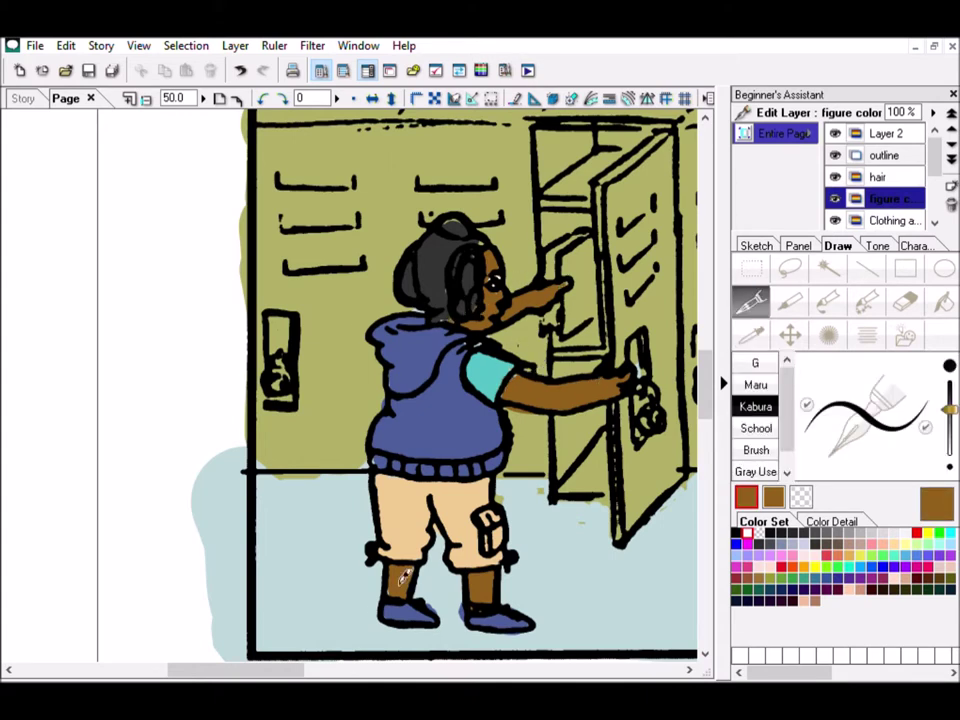
Step: Erase the olive overflow on the floor below the open locker door and pick the lockers' olive green for touch-ups
{"action": "scroll", "coordinate": [403, 578], "scroll_direction": "right", "scroll_amount": 3}
{"action": "key", "text": "e"}
{"action": "left_click", "coordinate": [221, 375], "text": "ctrl+shift"}
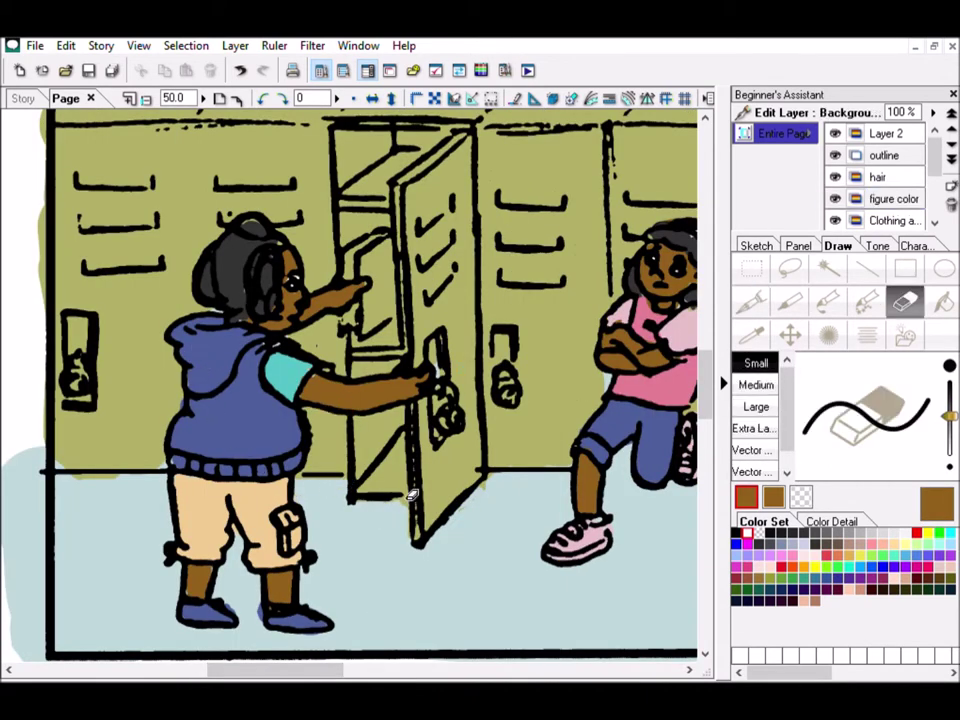
{"action": "left_click", "coordinate": [455, 383], "text": "alt"}
{"action": "key", "text": "p"}
{"action": "scroll", "coordinate": [400, 360], "scroll_direction": "left", "scroll_amount": 3}
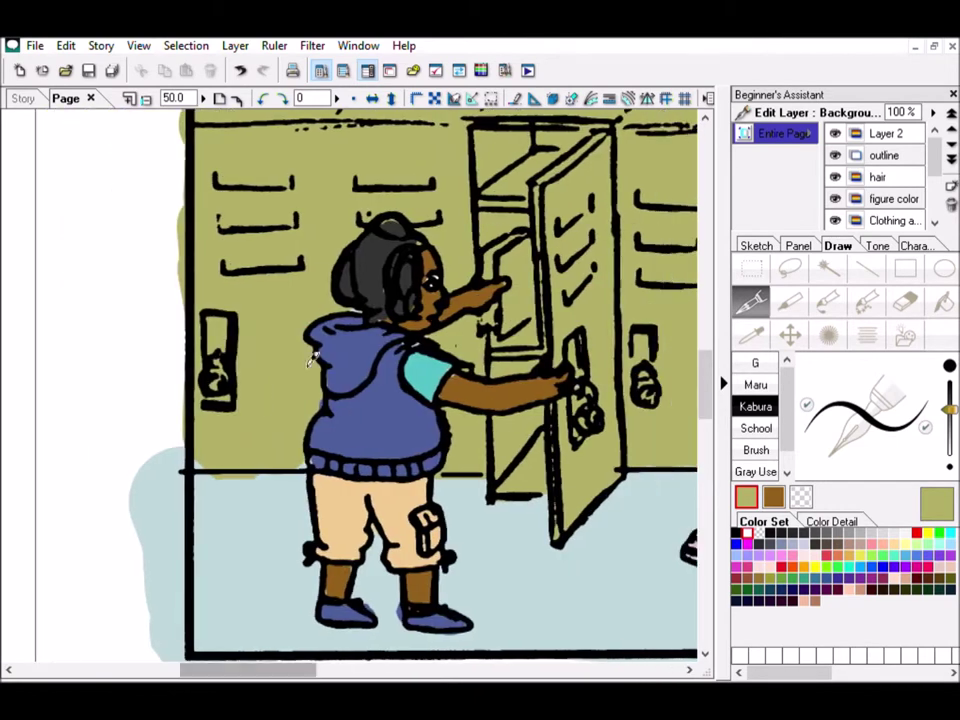
Step: Clean up the olive locker background around both figures in the first locker panel
{"action": "scroll", "coordinate": [380, 420], "scroll_direction": "left", "scroll_amount": 2}
{"action": "scroll", "coordinate": [600, 380], "scroll_direction": "right", "scroll_amount": 1}
{"action": "key", "text": "e"}
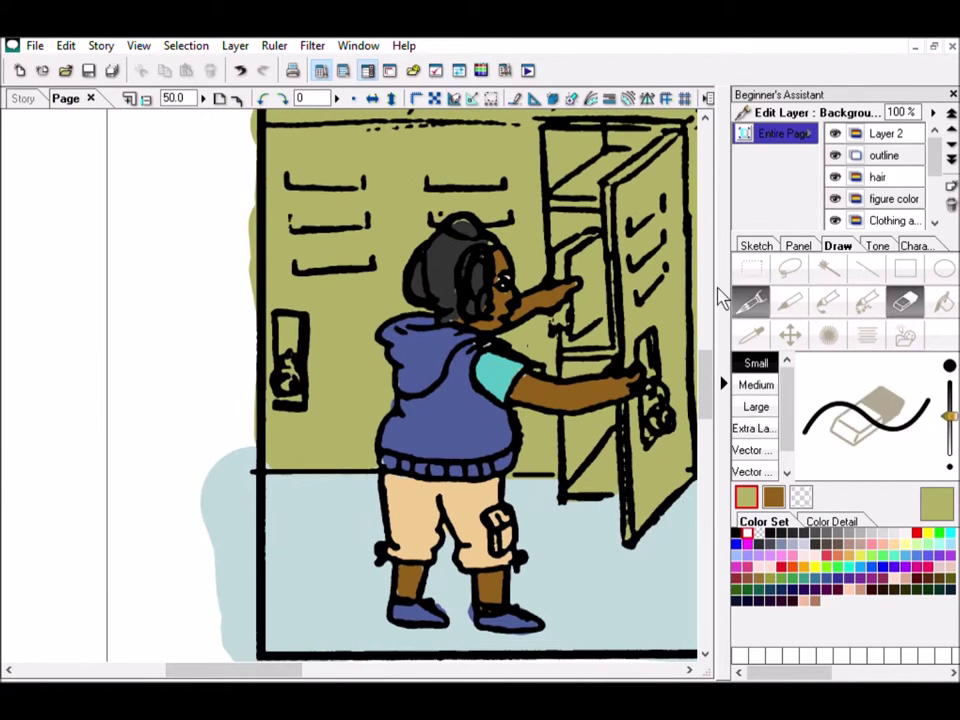
{"action": "scroll", "coordinate": [700, 300], "scroll_direction": "right", "scroll_amount": 6}
{"action": "left_click", "coordinate": [752, 298]}
{"action": "key", "text": "e"}
{"action": "key", "text": "p"}
{"action": "scroll", "coordinate": [350, 380], "scroll_direction": "left", "scroll_amount": 2}
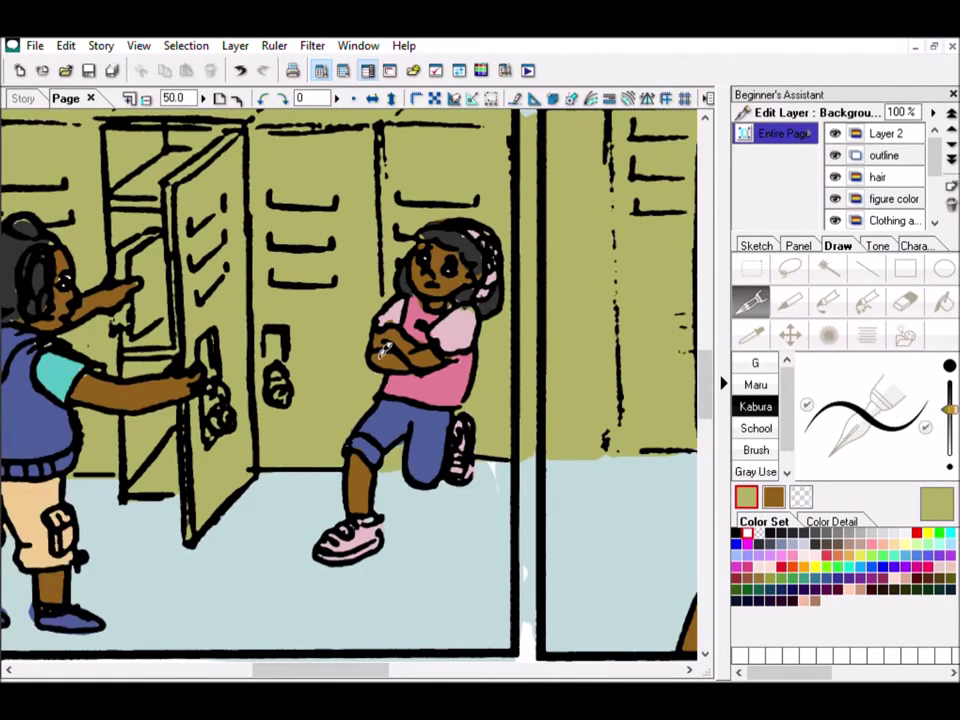
Step: Clean up the pink-shirted girl's skin, dark gray hair and pale pink headband in the first locker panel
{"action": "left_click", "coordinate": [880, 198]}
{"action": "left_click", "coordinate": [472, 298], "text": "alt"}
{"action": "key", "text": "e"}
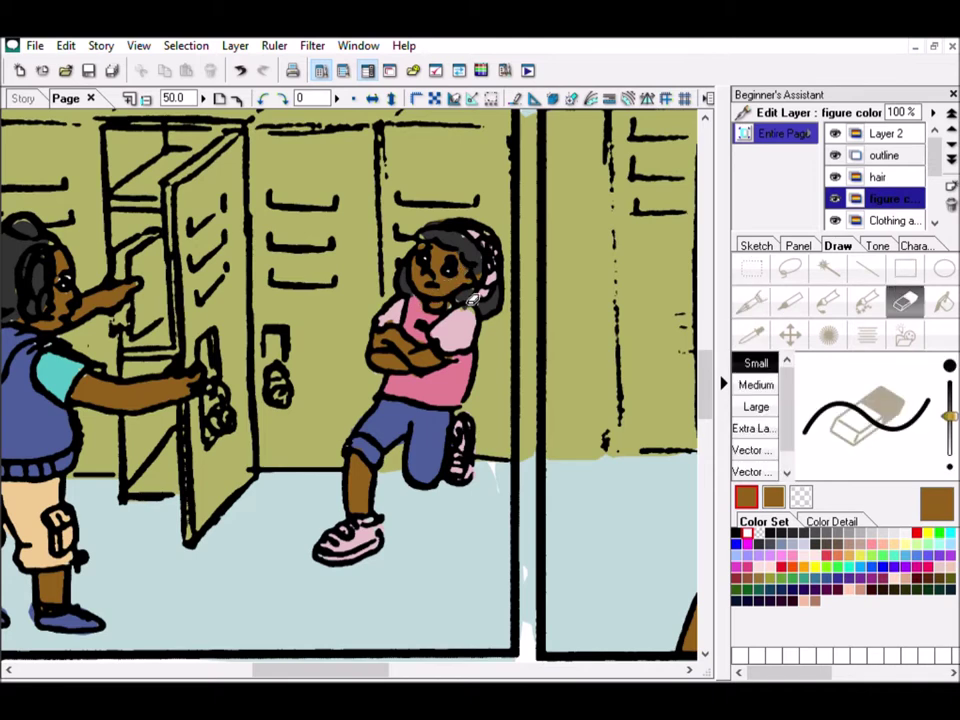
{"action": "left_click", "coordinate": [497, 259], "text": "alt"}
{"action": "key", "text": "p"}
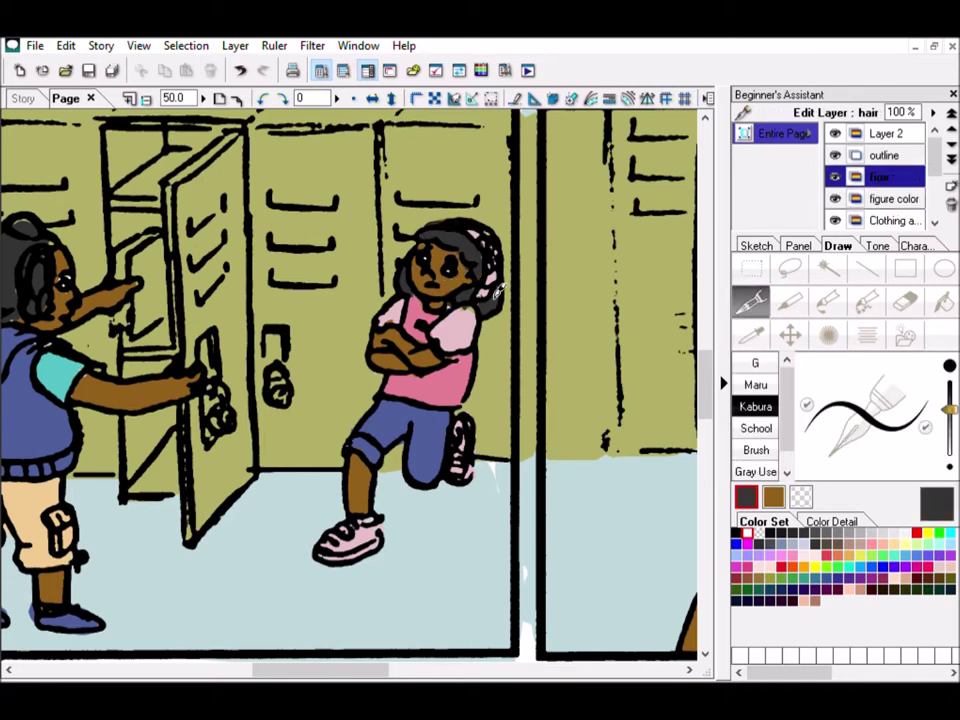
{"action": "left_click", "coordinate": [500, 296], "text": "alt"}
{"action": "left_click", "coordinate": [503, 330], "text": "alt"}
{"action": "key", "text": "e"}
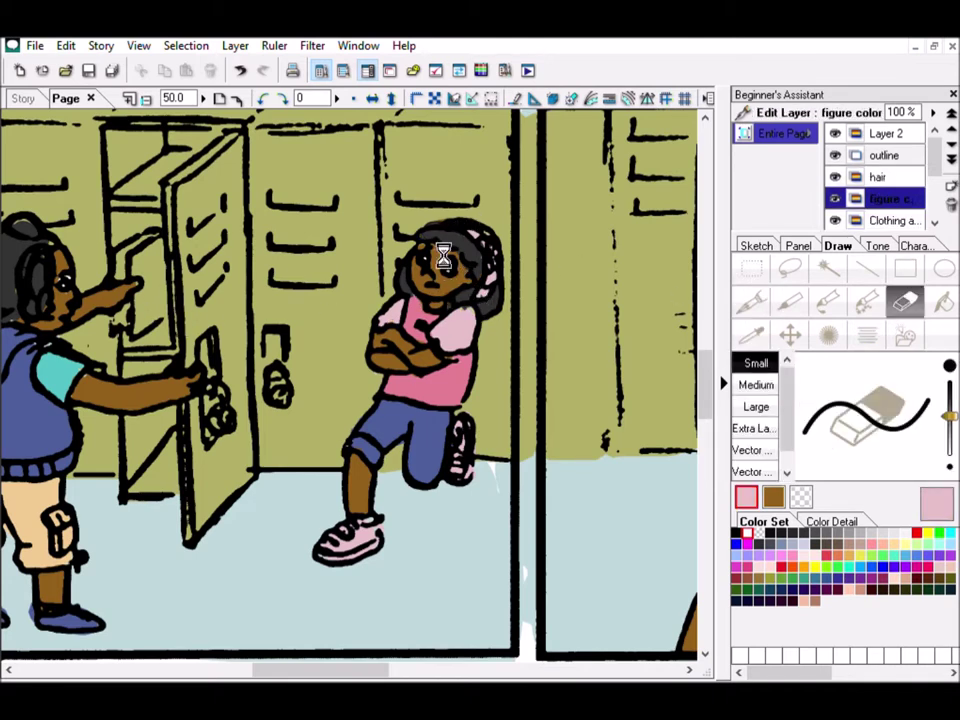
Step: Clean up the background edge between the light blue floor and olive wall beside the round chairs in the top panel
{"action": "left_click", "coordinate": [204, 375], "text": "alt"}
{"action": "key", "text": "p"}
{"action": "left_click_drag", "start_coordinate": [348, 669], "coordinate": [383, 660]}
{"action": "scroll", "coordinate": [713, 253], "scroll_direction": "up", "scroll_amount": 10}
{"action": "left_click", "coordinate": [576, 290], "text": "alt"}
{"action": "key", "text": "e"}
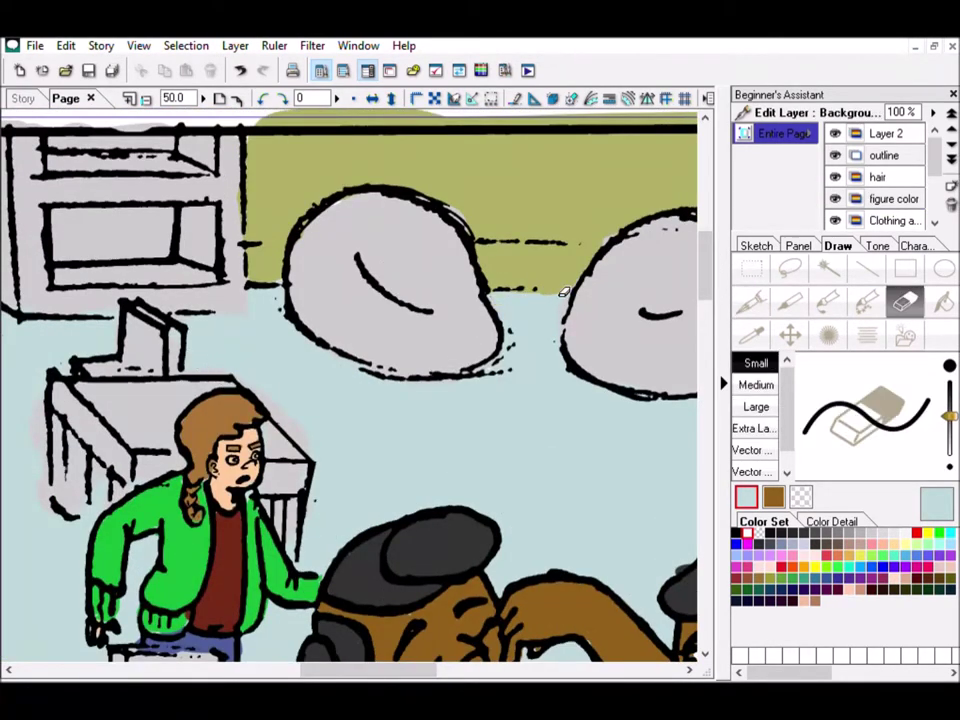
Step: Touch up the gray door and olive wall behind the running child in the top panel
{"action": "left_click_drag", "start_coordinate": [396, 668], "coordinate": [496, 668]}
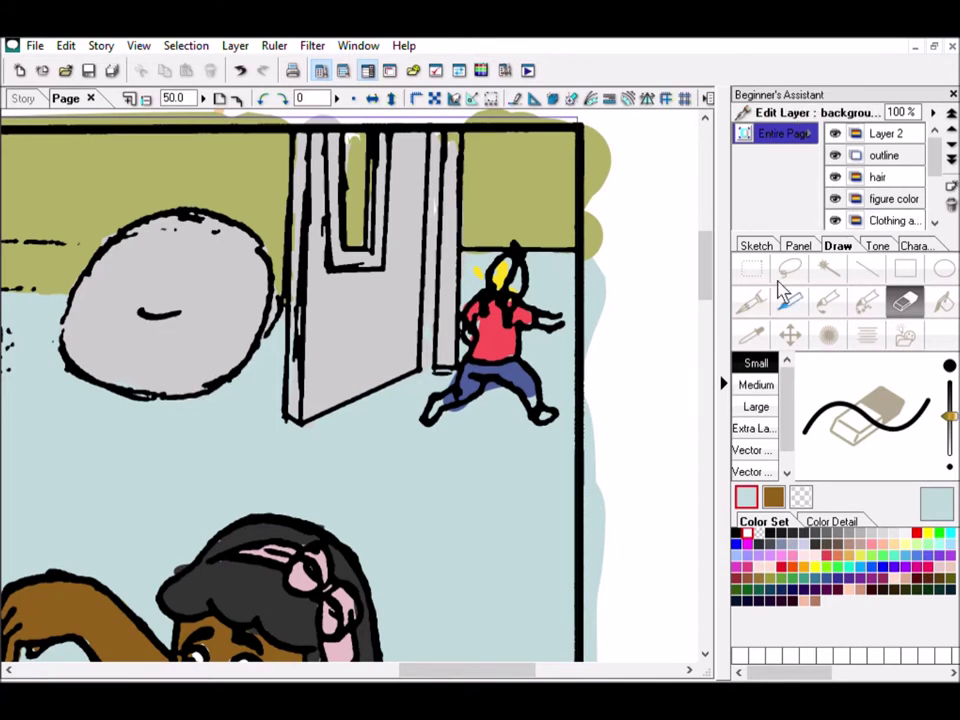
{"action": "key", "text": "p"}
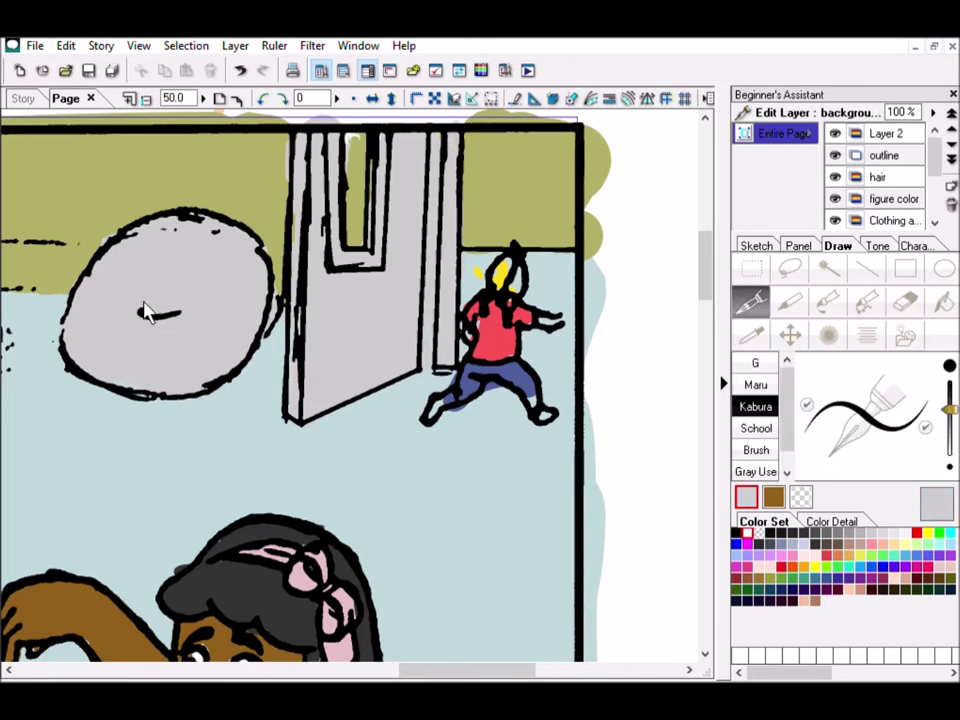
{"action": "left_click", "coordinate": [489, 176], "text": "alt"}
{"action": "left_click", "coordinate": [904, 300]}
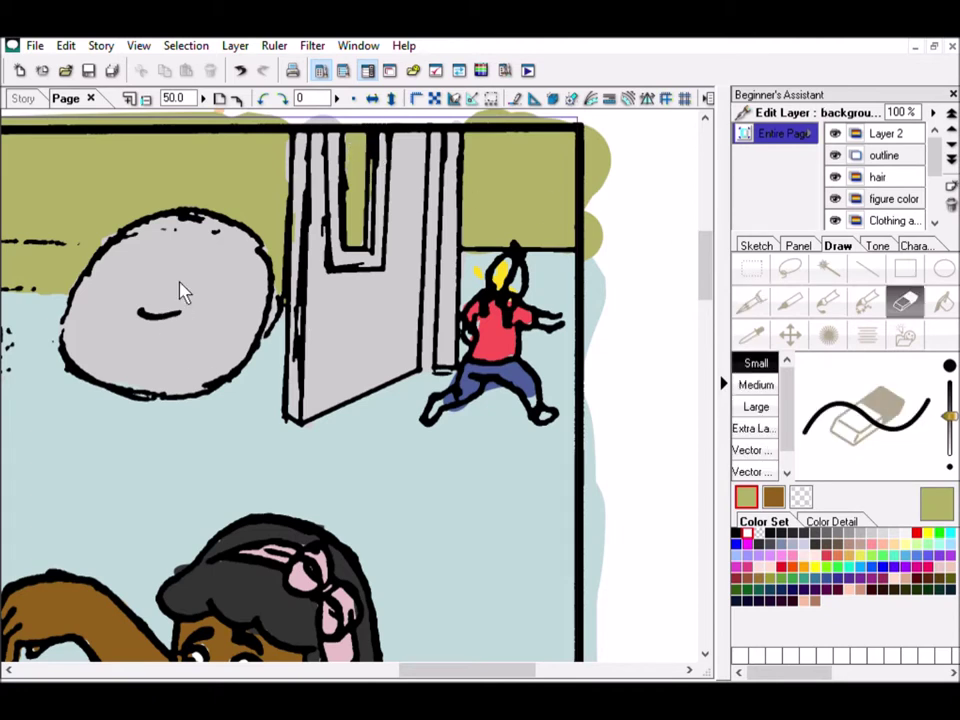
Step: Touch up the running child's hair with yellow on the hair layer in the top panel
{"action": "left_click", "coordinate": [495, 268], "text": "alt"}
{"action": "key", "text": "p"}
{"action": "scroll", "coordinate": [400, 219], "scroll_direction": "left", "scroll_amount": 5}
{"action": "left_click", "coordinate": [146, 98]}
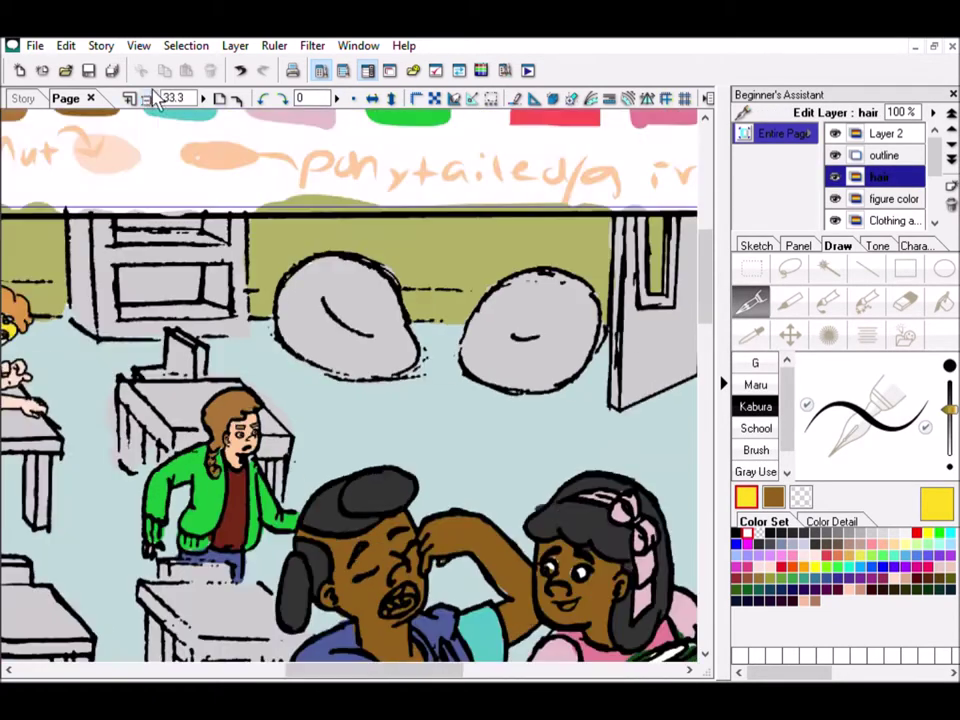
Step: Paint the pink-shirted girl's lips and the blue-vested student's tongue pink, and the teeth white, on the figure color layer
{"action": "left_click", "coordinate": [793, 556]}
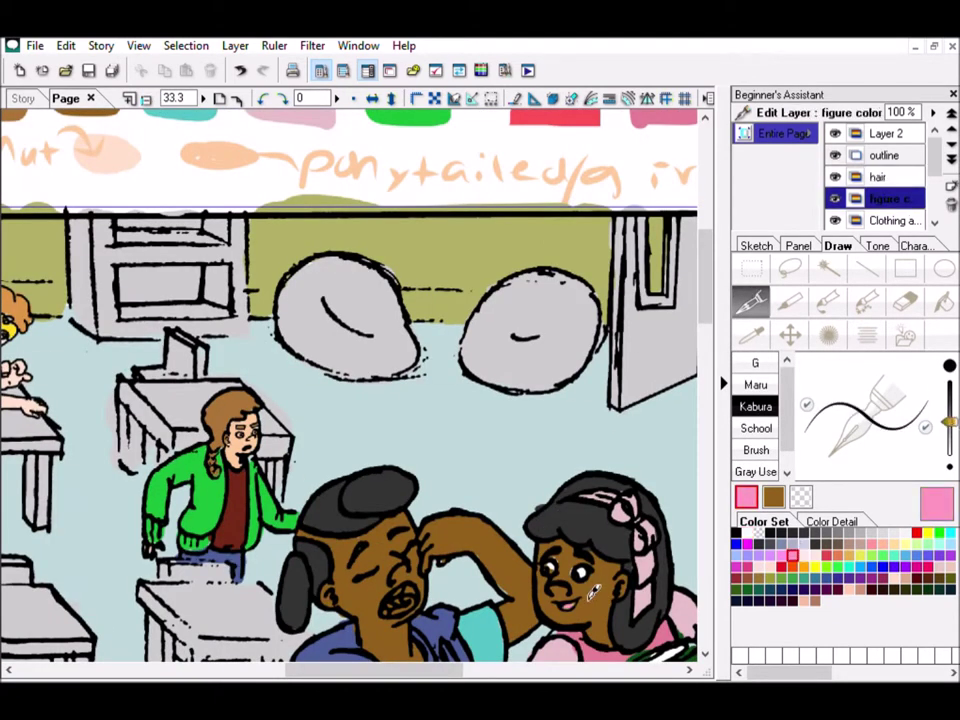
{"action": "left_click", "coordinate": [750, 533]}
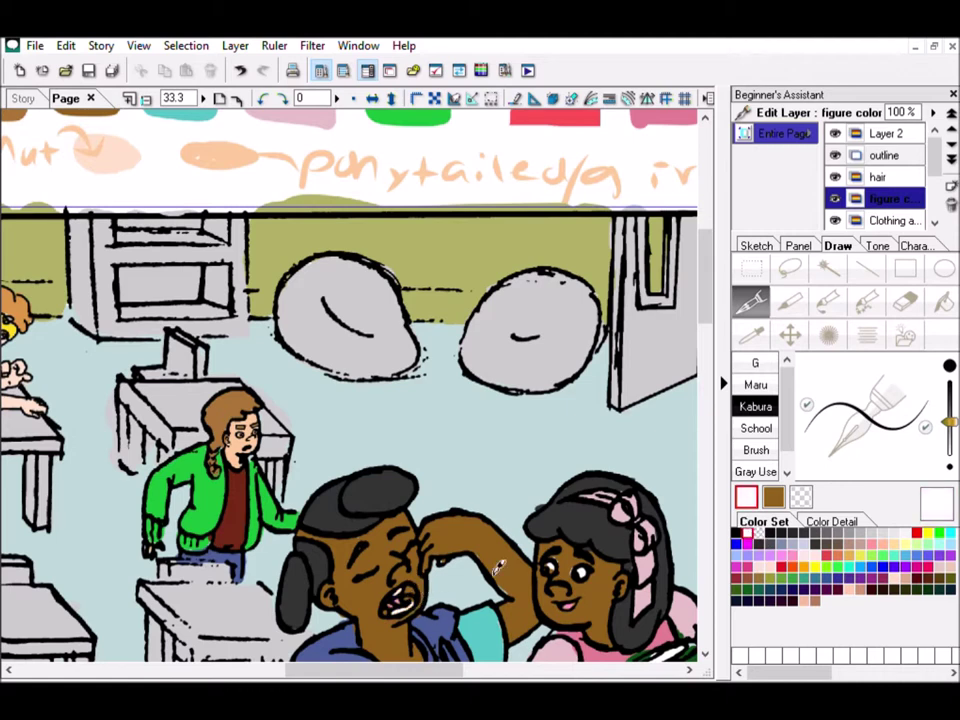
{"action": "left_click", "coordinate": [793, 533]}
{"action": "key", "text": "x"}
Step: Touch up the skin of the boy lying across the desks in the top panel with his pale peach tone
{"action": "scroll", "coordinate": [427, 419], "scroll_direction": "left", "scroll_amount": 5}
{"action": "scroll", "coordinate": [420, 315], "scroll_direction": "left", "scroll_amount": 2}
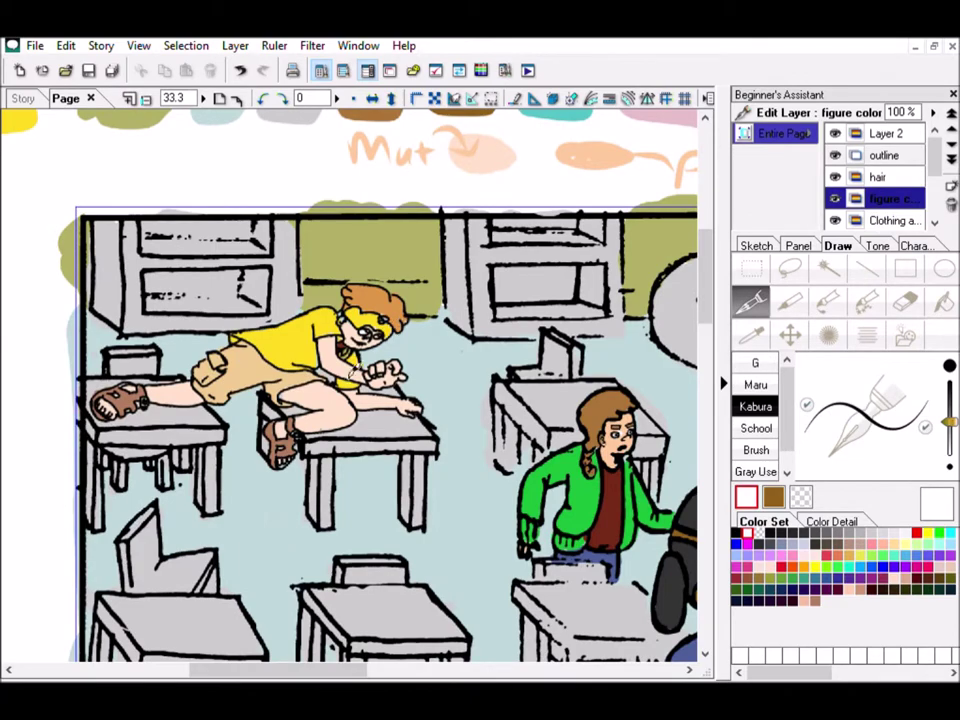
{"action": "left_click", "coordinate": [300, 395], "text": "alt"}
{"action": "scroll", "coordinate": [369, 643], "scroll_direction": "right", "scroll_amount": 5}
{"action": "scroll", "coordinate": [369, 643], "scroll_direction": "down", "scroll_amount": 10}
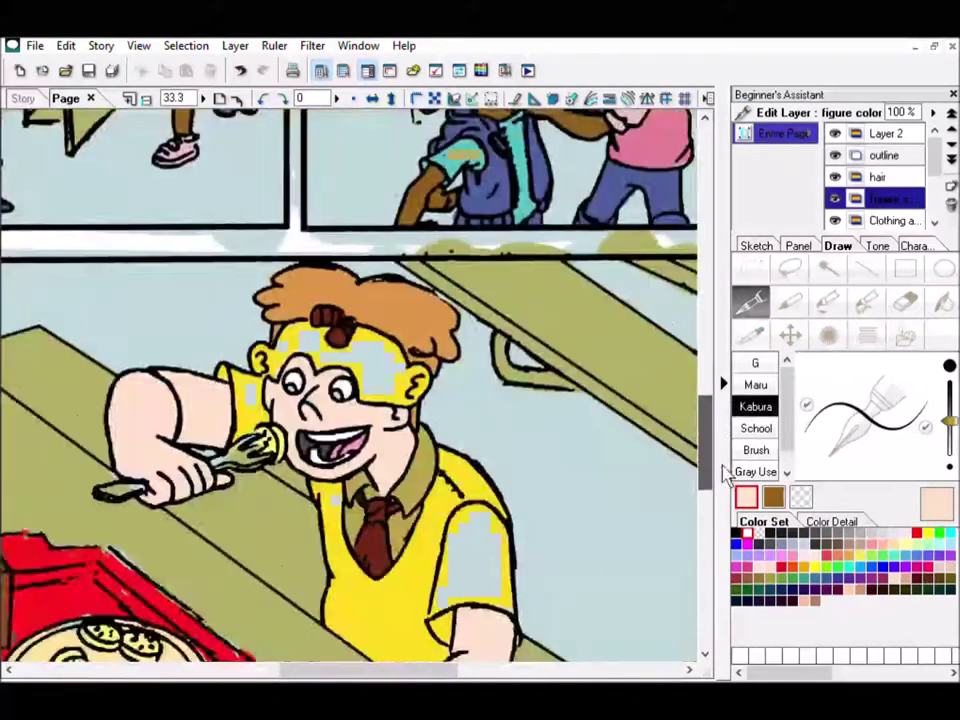
Step: Paint the book in the open locker with the dark green of the top panel's book and white pages on the clothing layer
{"action": "left_click_drag", "start_coordinate": [726, 475], "coordinate": [714, 343]}
{"action": "key", "text": "i"}
{"action": "left_click", "coordinate": [345, 330]}
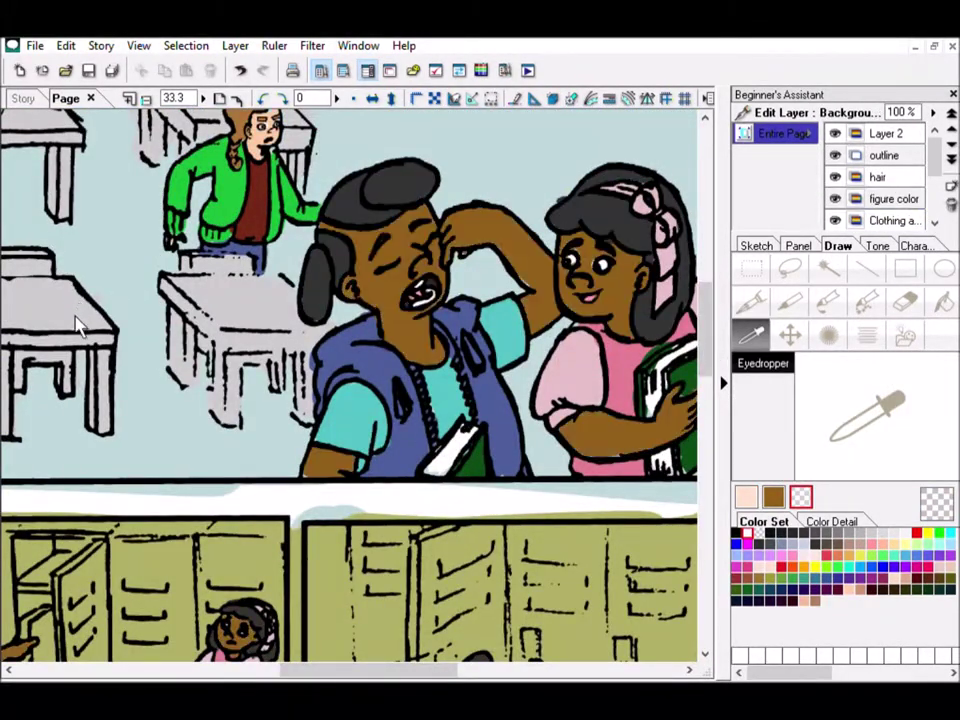
{"action": "left_click", "coordinate": [693, 378]}
{"action": "key", "text": "p"}
{"action": "key", "text": "i"}
{"action": "scroll", "coordinate": [665, 425], "scroll_direction": "left", "scroll_amount": 5}
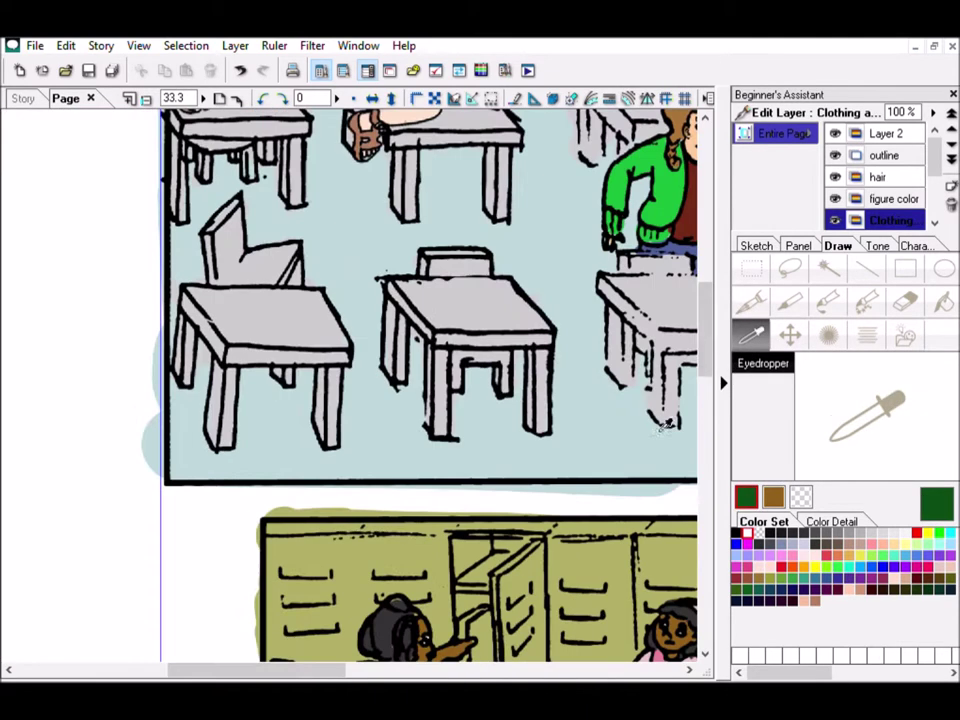
{"action": "scroll", "coordinate": [665, 425], "scroll_direction": "down", "scroll_amount": 3}
{"action": "key", "text": "p"}
{"action": "left_click", "coordinate": [486, 344], "text": "alt"}
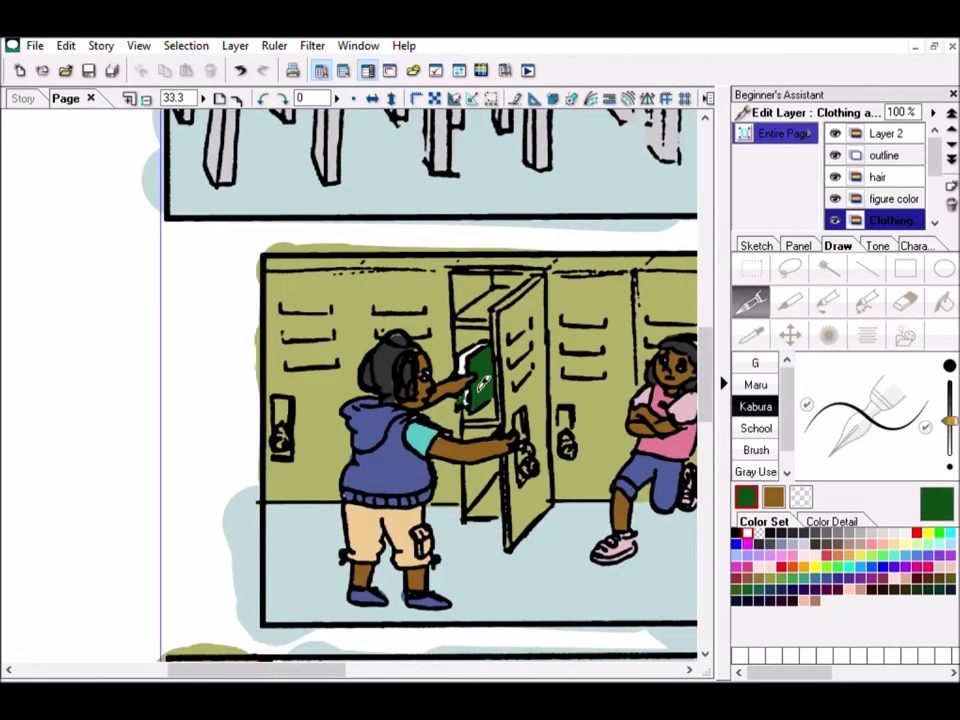
Step: Touch up the blue-vested student's hair with dark gray and the pink-shirted girl's shoe with pale pink in the first locker panel
{"action": "left_click", "coordinate": [433, 337], "text": "alt"}
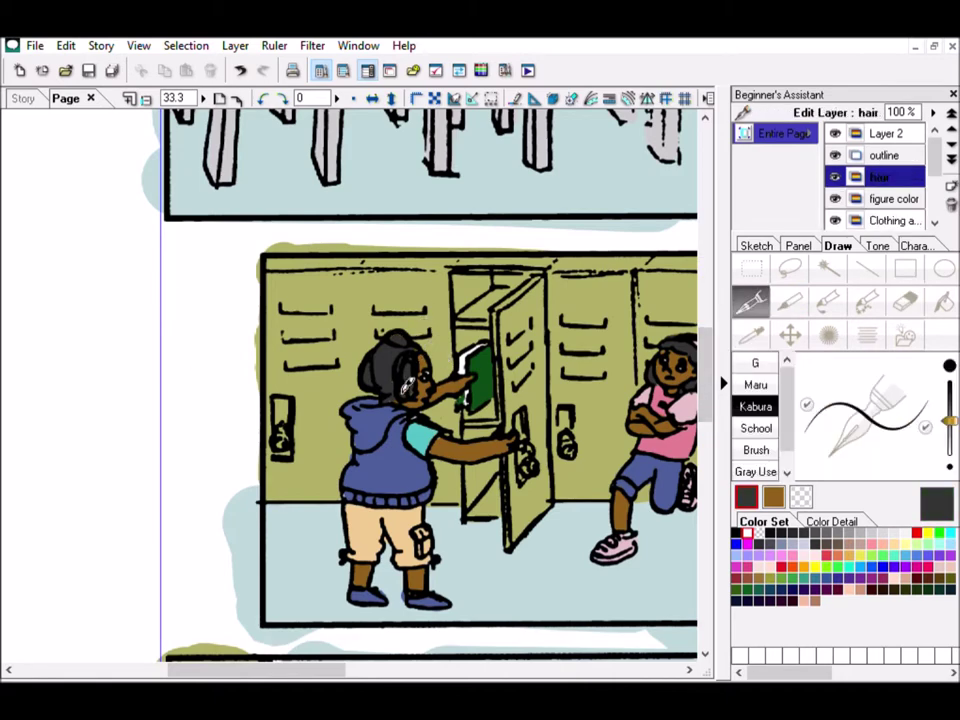
{"action": "left_click", "coordinate": [420, 380], "text": "ctrl"}
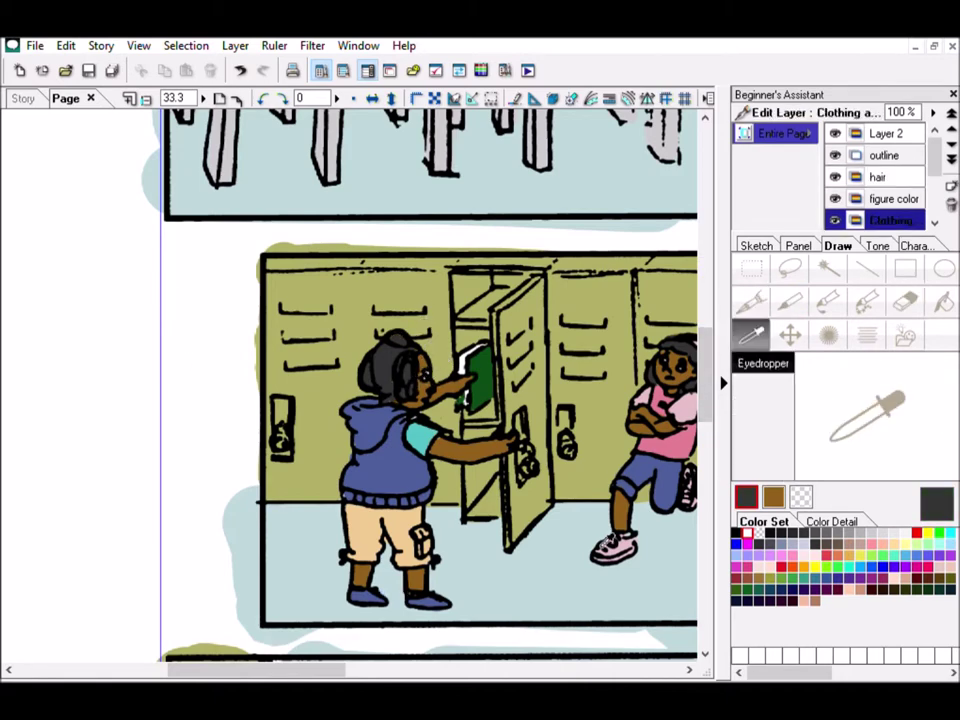
{"action": "left_click", "coordinate": [643, 522], "text": "alt"}
Step: Save the page and hide the color reference swatches above the panels
{"action": "key", "text": "ctrl+minus"}
{"action": "key", "text": "ctrl+minus"}
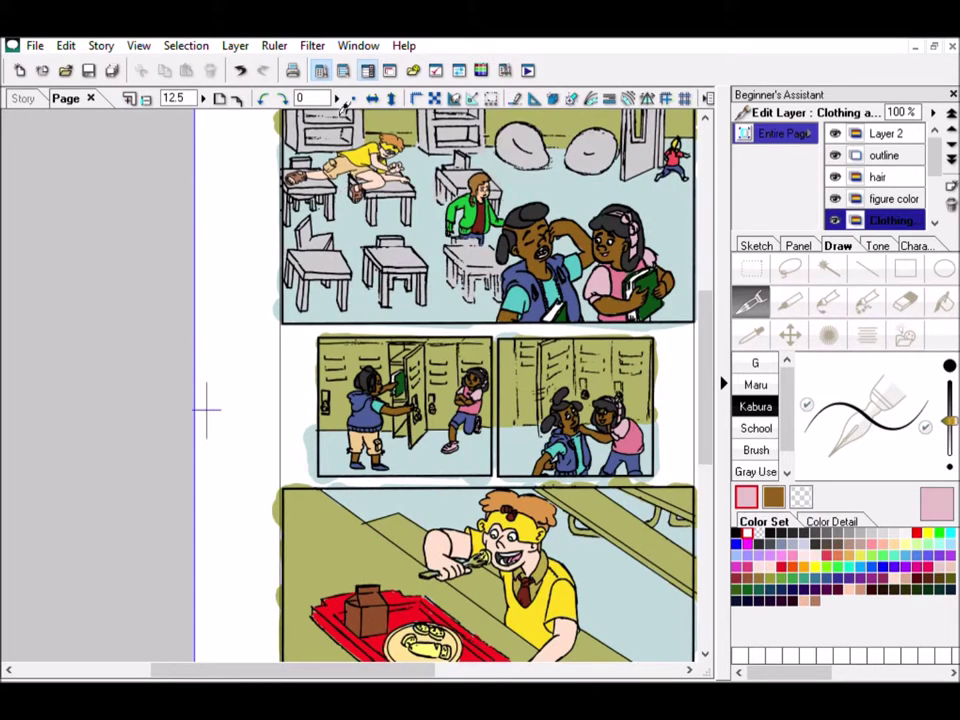
{"action": "scroll", "coordinate": [207, 408], "scroll_direction": "down", "scroll_amount": 5}
{"action": "scroll", "coordinate": [207, 408], "scroll_direction": "up", "scroll_amount": 3}
{"action": "key", "text": "ctrl+minus"}
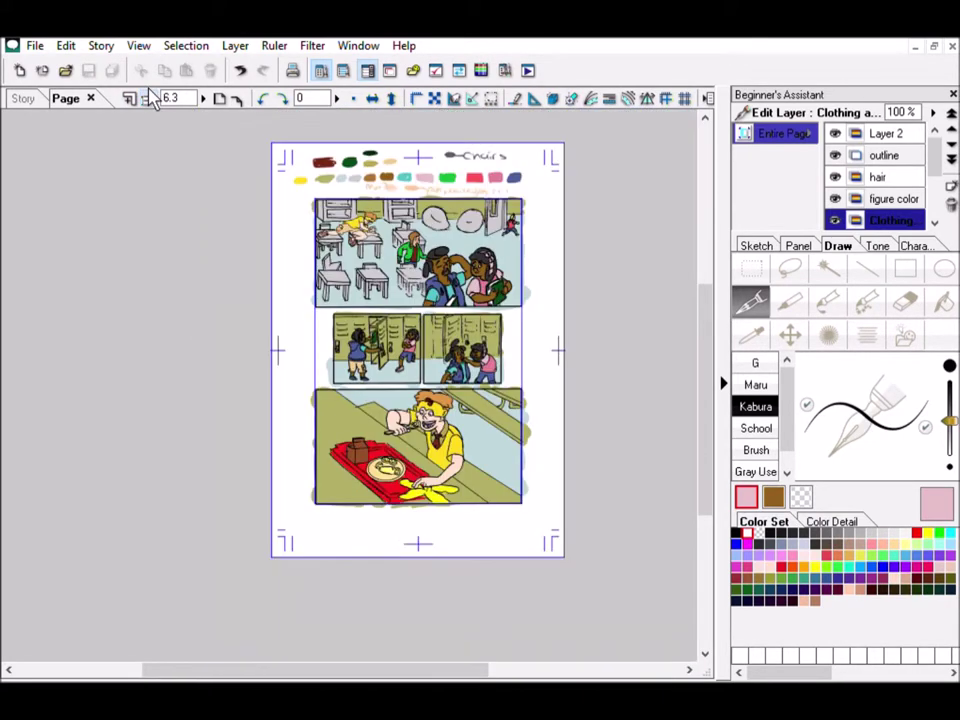
{"action": "key", "text": "ctrl+s"}
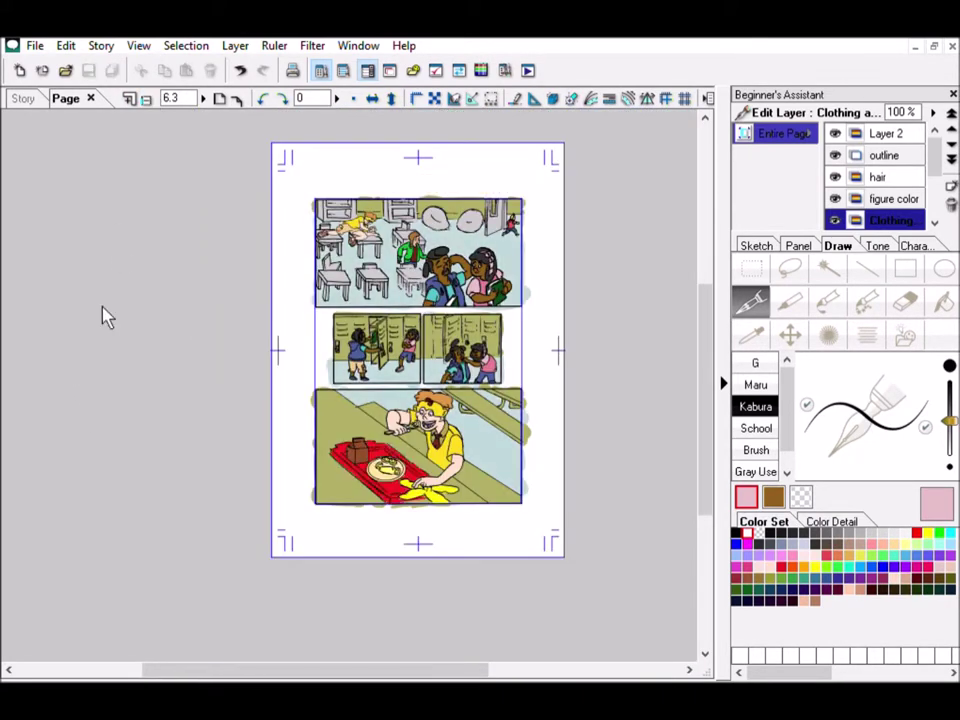
Step: Select the area outside the panel borders from the outline layer, clear the color overflow there from the color layers, and save the page
{"action": "left_click", "coordinate": [883, 155]}
{"action": "left_click", "coordinate": [828, 268]}
{"action": "left_click", "coordinate": [290, 330]}
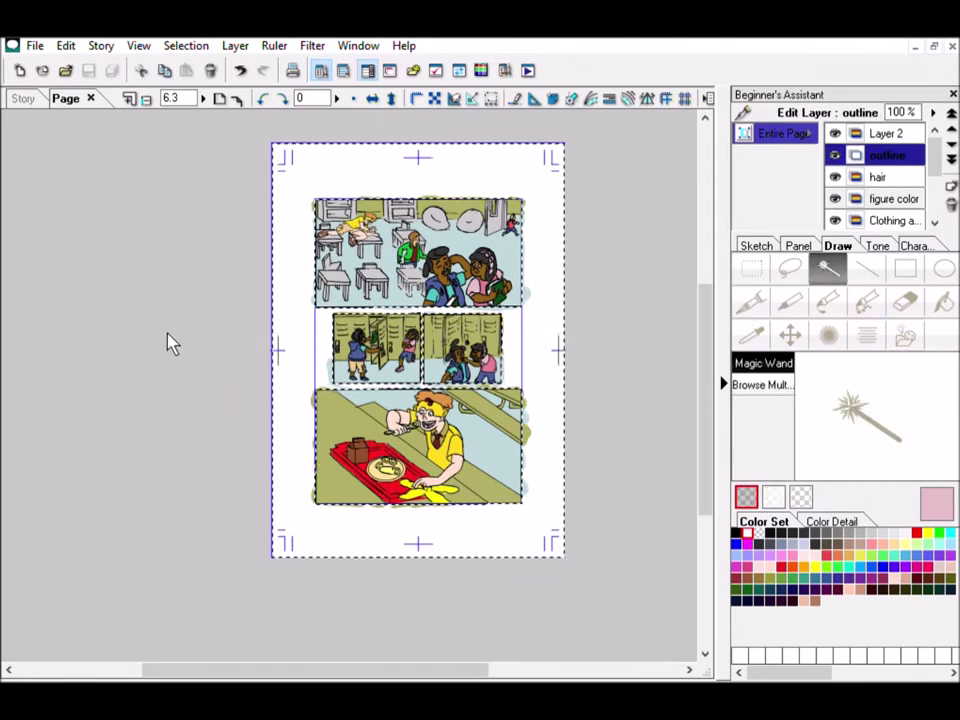
{"action": "key", "text": "ctrl+d"}
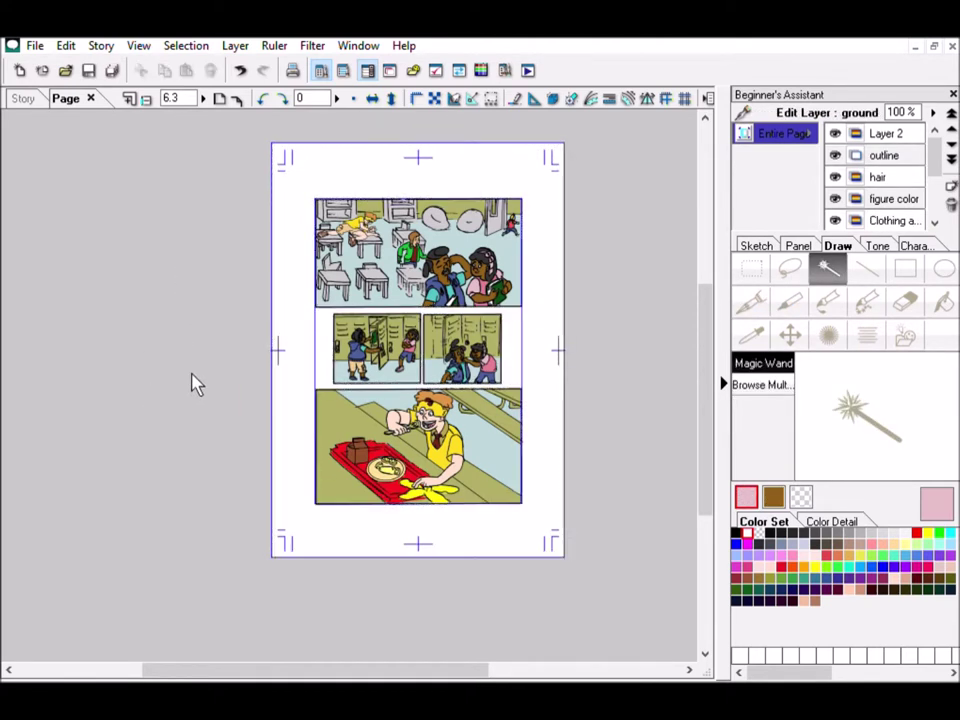
{"action": "key", "text": "ctrl+s"}
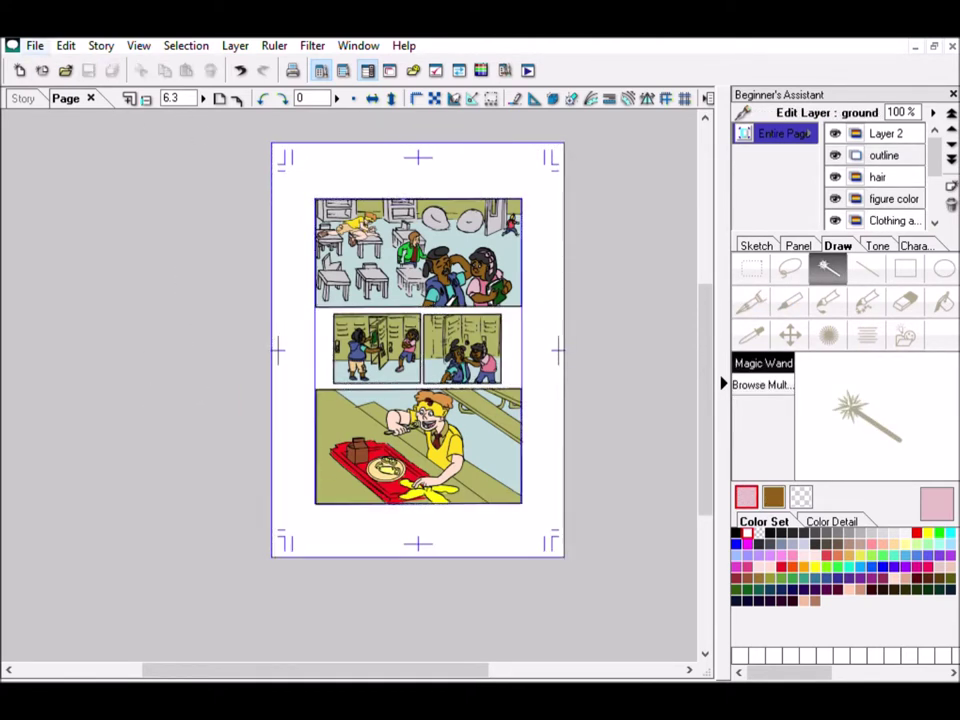